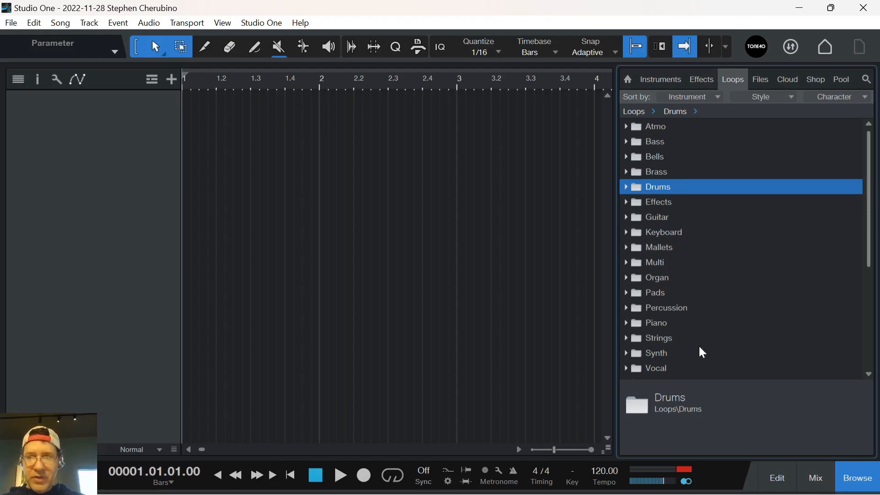
Open the acoustic folder of the Country drum loops in the loop library
click(627, 188)
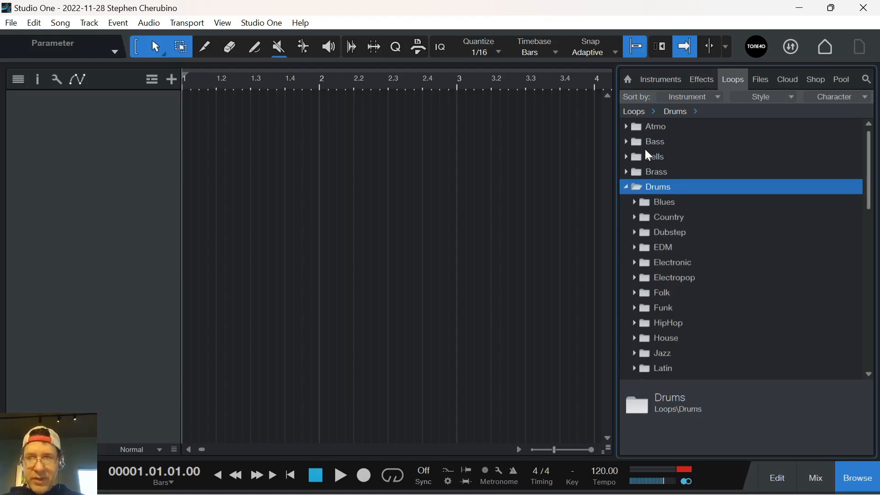
click(639, 221)
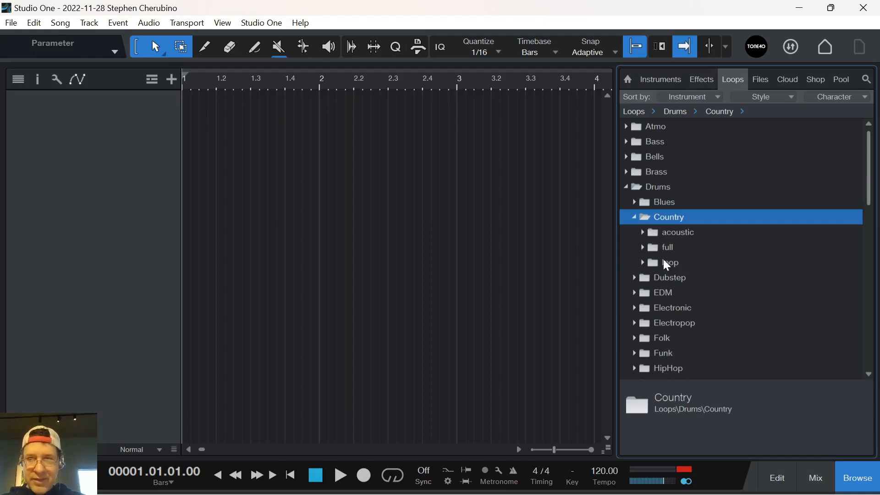
click(644, 233)
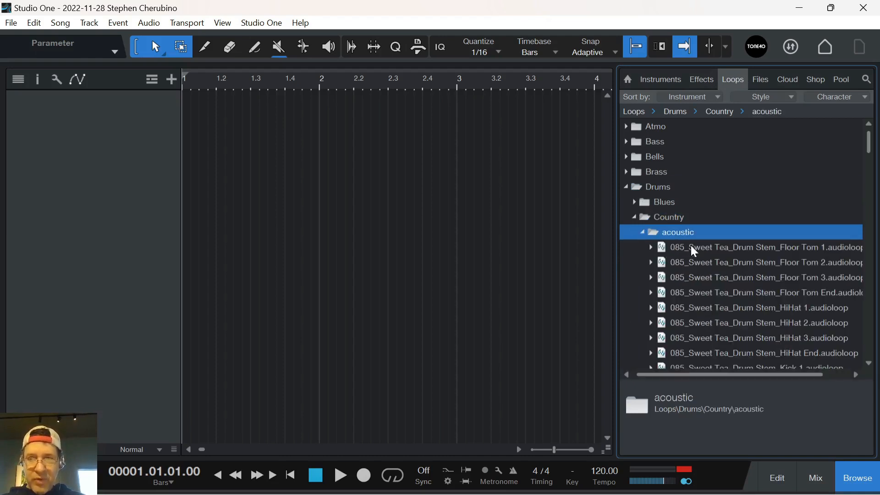
Preview the 085_Sweet Tea_Drum Stem_Floor Tom 1 loop and turn off song-tempo matching for previews
click(691, 245)
scroll(692, 245, down, 8)
click(692, 245)
scroll(698, 242, up, 5)
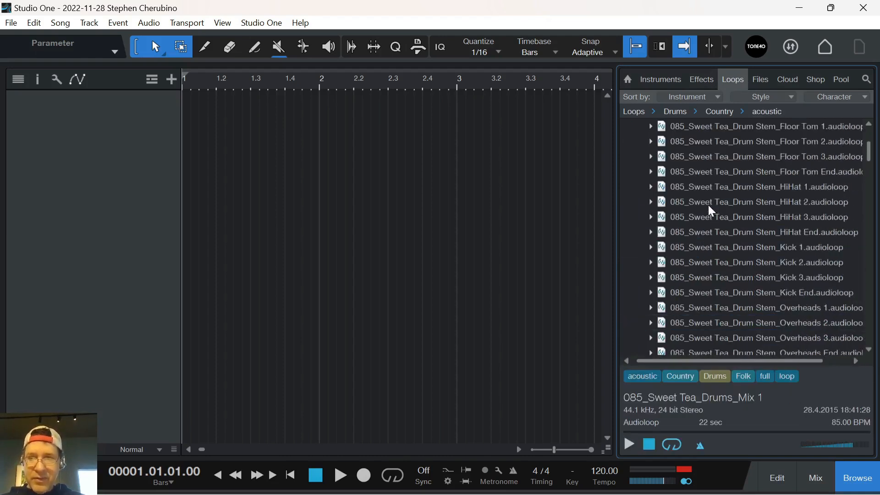
scroll(711, 201, up, 2)
click(713, 156)
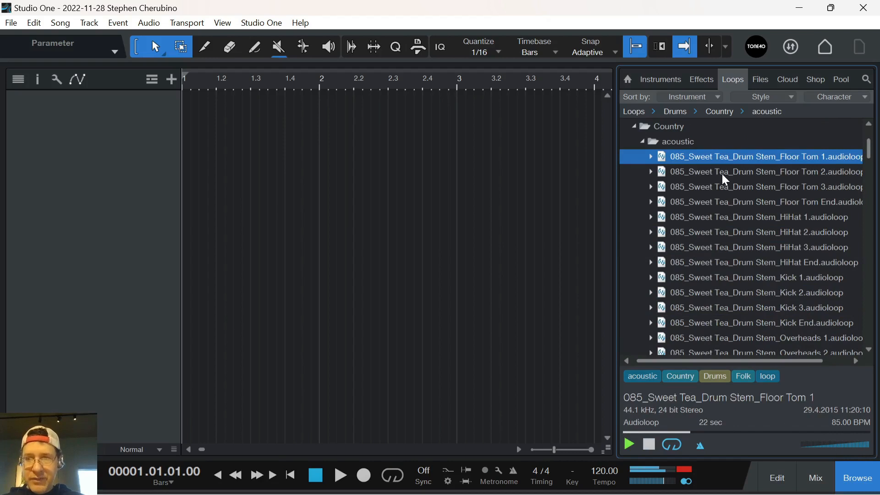
click(700, 446)
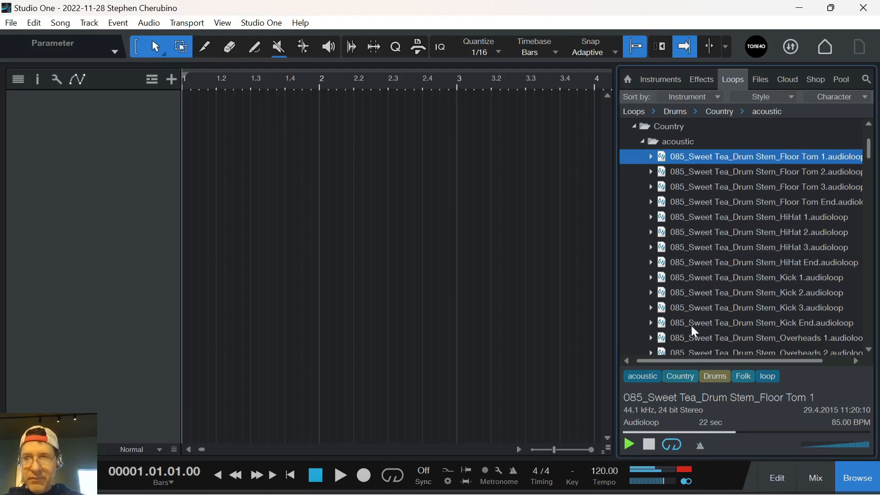
Audition the 085_Sweet Tea drum stems HiHat 2, Floor Tom End, Kick 1 and Overheads 3
click(724, 231)
scroll(729, 250, down, 2)
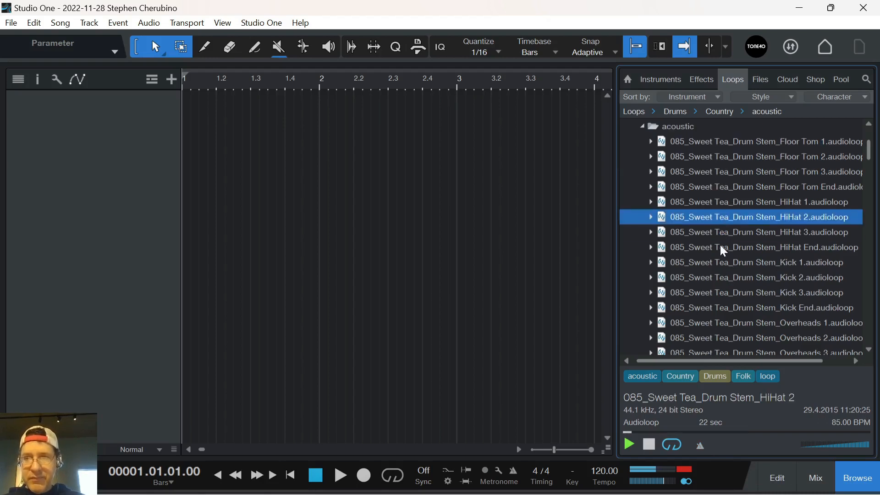
click(717, 186)
scroll(733, 205, down, 1)
scroll(732, 197, up, 2)
click(731, 185)
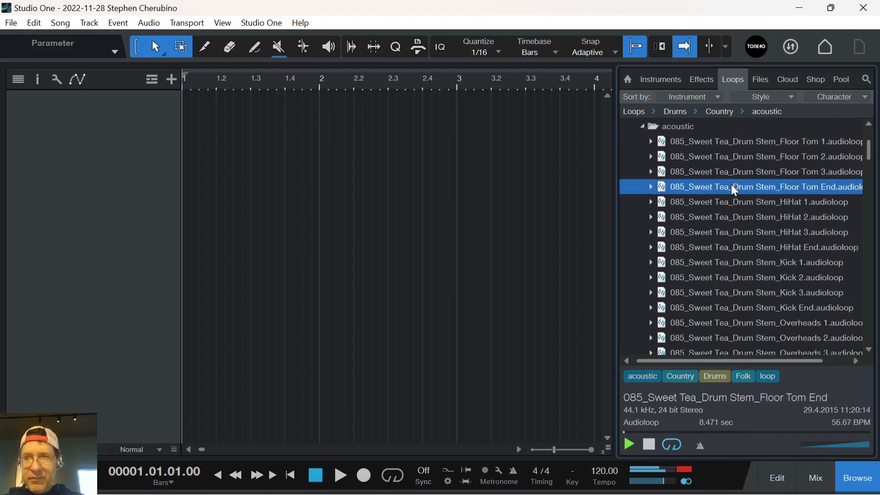
scroll(730, 202, down, 2)
click(715, 234)
scroll(720, 240, down, 2)
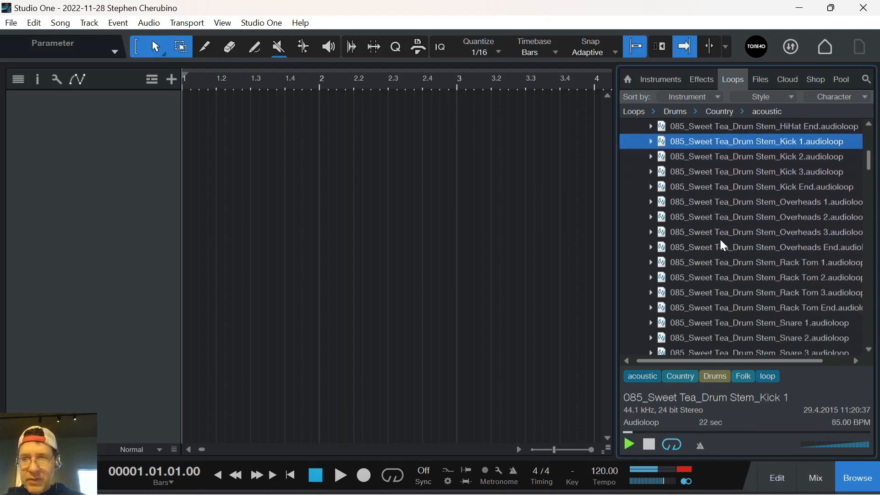
click(722, 231)
scroll(722, 230, down, 3)
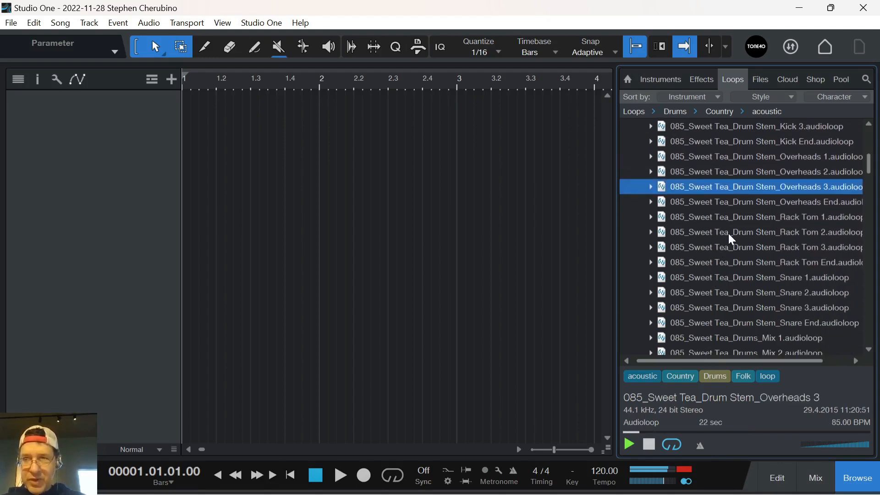
Audition the 085_Sweet Tea_Drums mixes 1, 2, 3 and End, adjusting the preview volume
scroll(730, 241, down, 3)
click(735, 289)
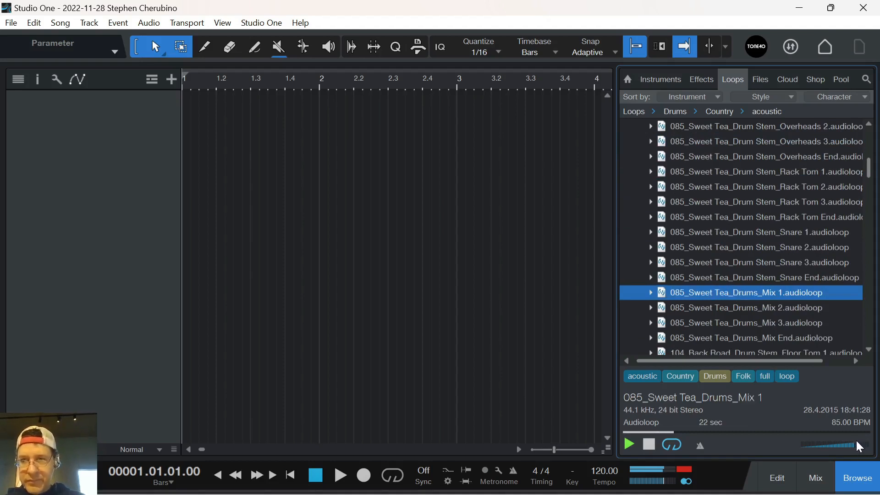
drag(859, 442, 854, 442)
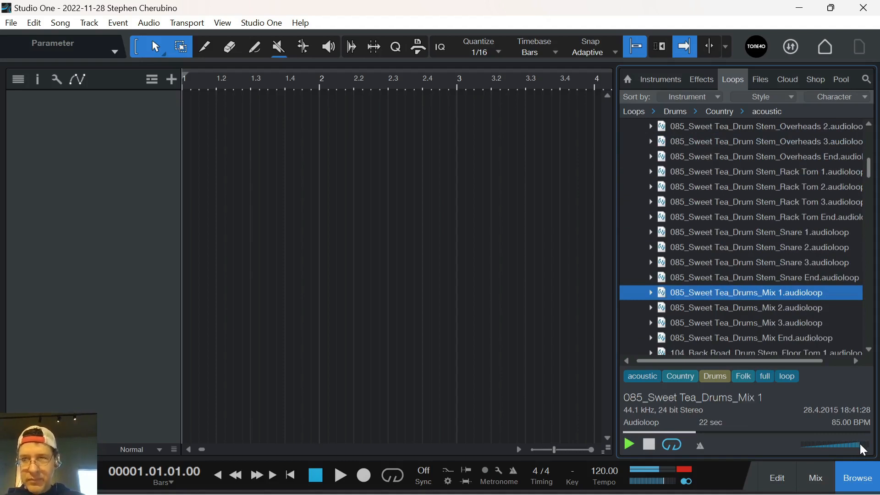
click(727, 311)
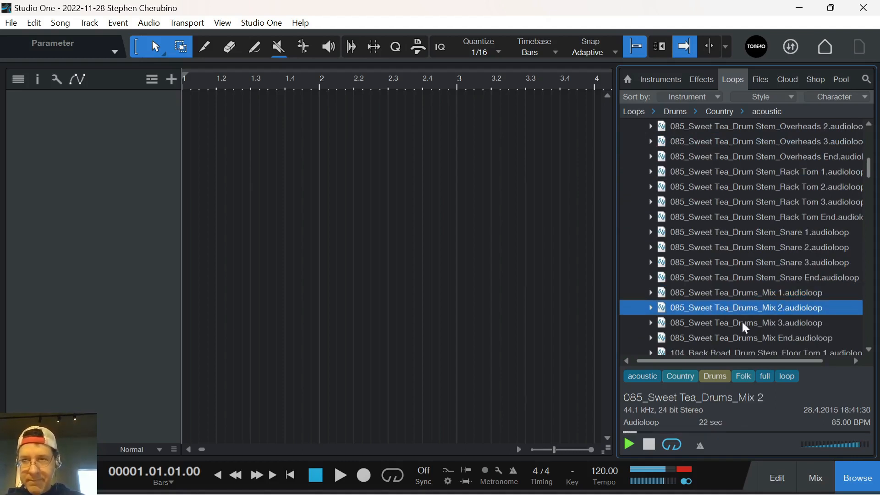
click(743, 322)
click(754, 336)
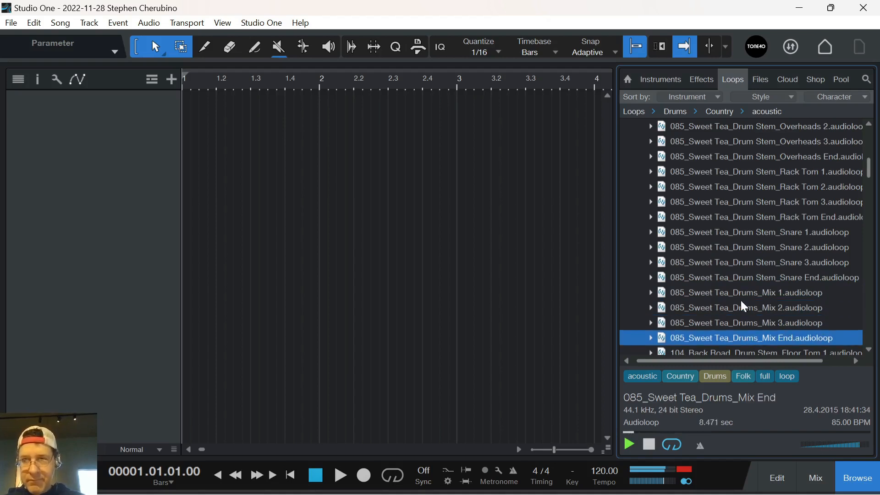
Place the 085_Sweet Tea_Drums_Mix 1 loop on a new track starting at bar 1
drag(741, 294, 201, 105)
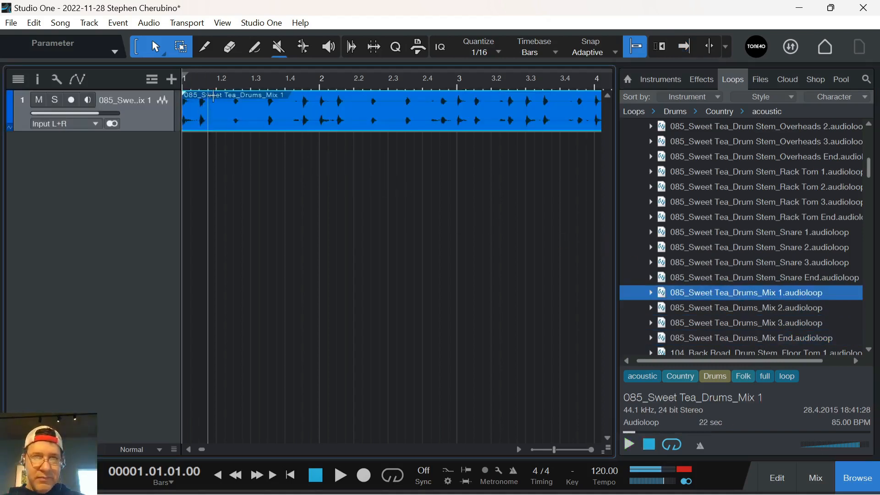
key(w)
key(w)
key(w)
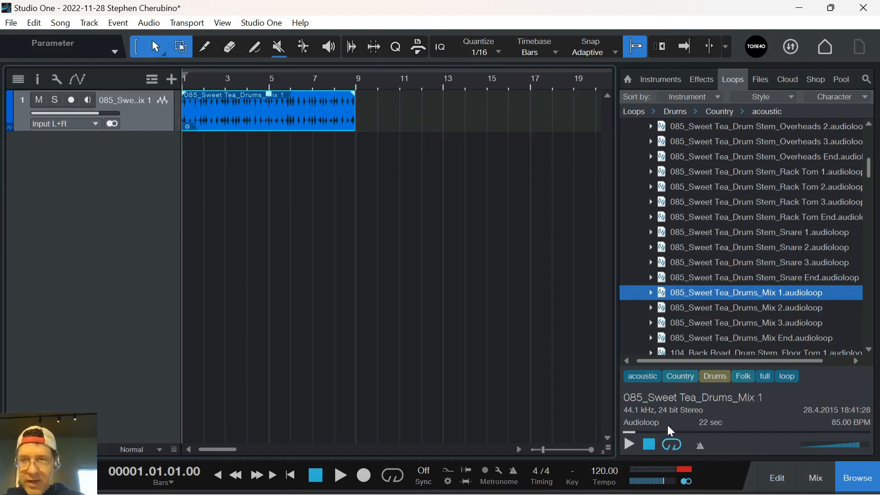
Set the song tempo to 85 and loop playback over the drum event
text(85)
key(Return)
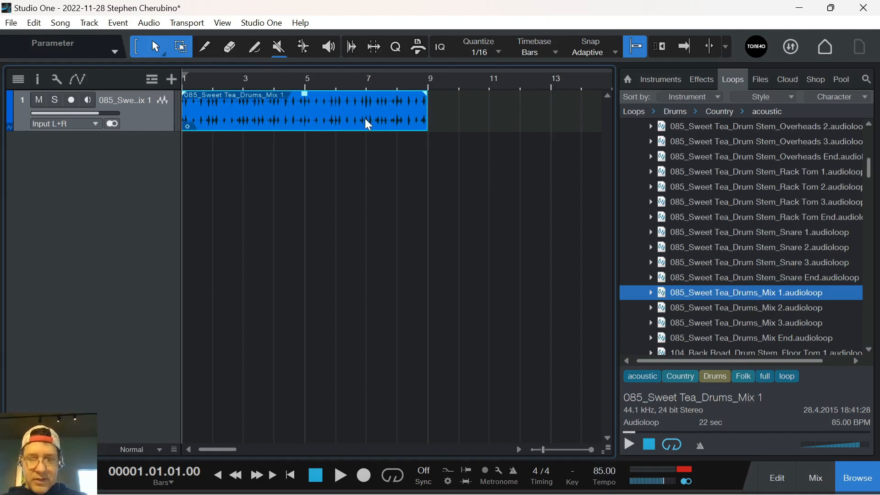
key(p)
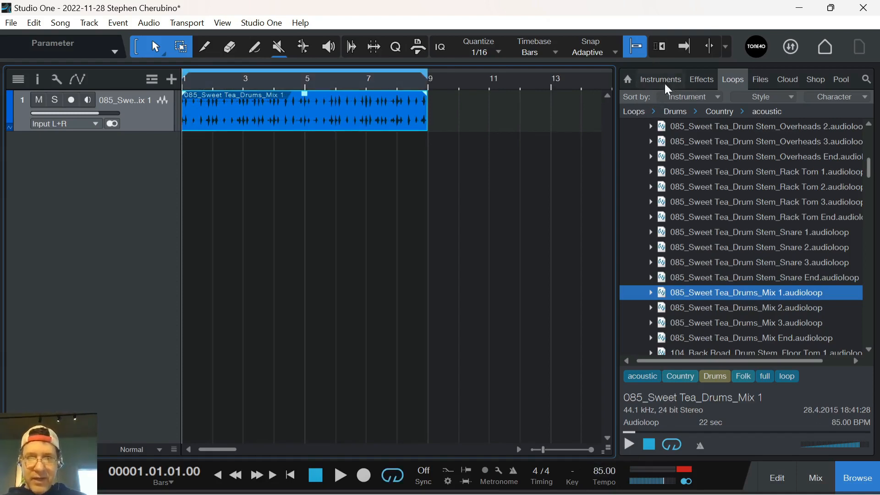
Collapse the Drums loop folder and expand the Presence presets among the PreSonus instruments
scroll(867, 167, up, 8)
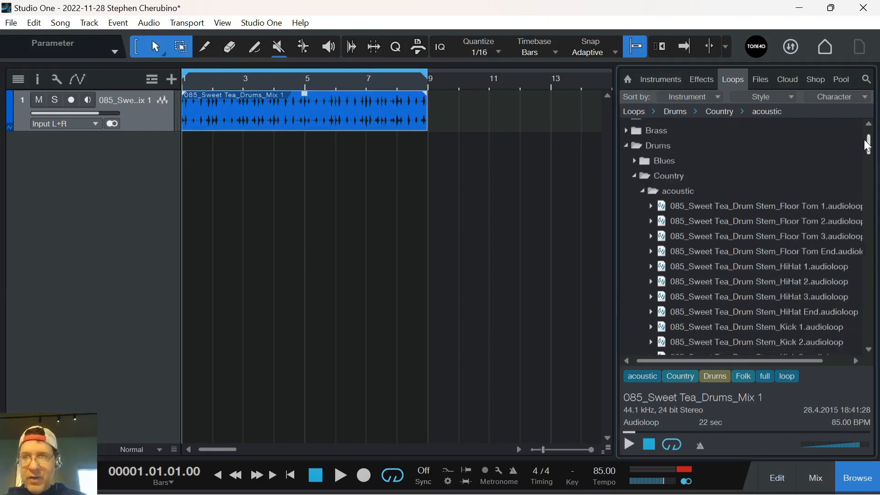
click(625, 185)
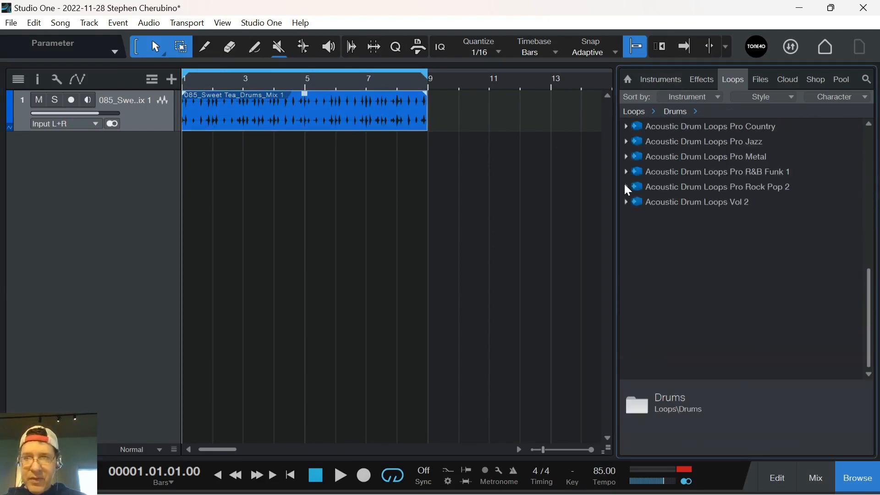
click(670, 80)
click(641, 157)
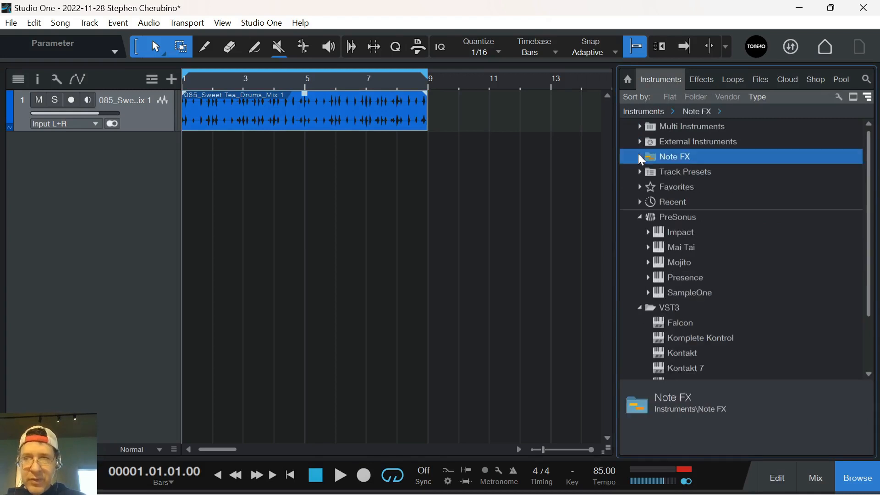
double_click(662, 277)
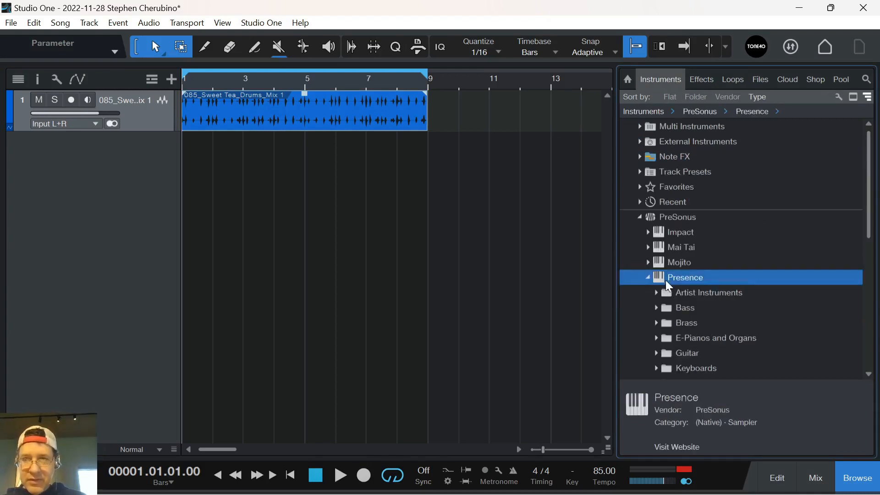
Add the EP Suitcase preset from E-Pianos and Organs as a new instrument track below the drums
scroll(667, 280, down, 1)
scroll(673, 290, down, 1)
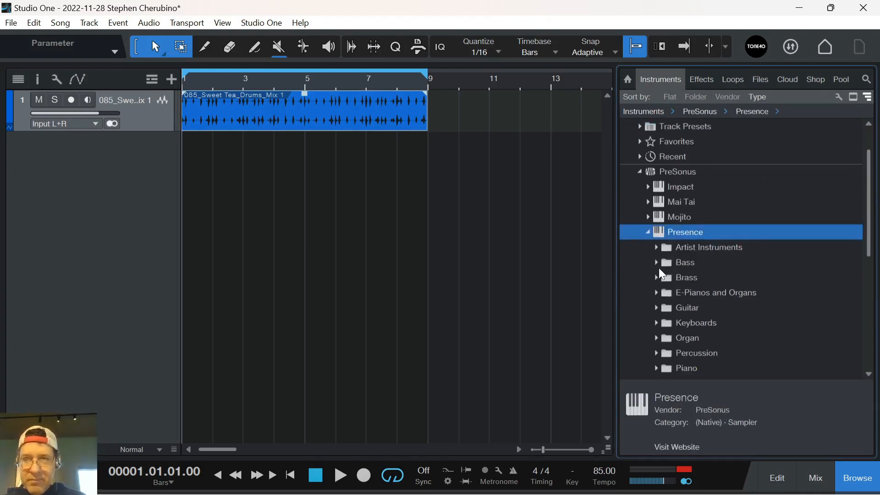
double_click(658, 291)
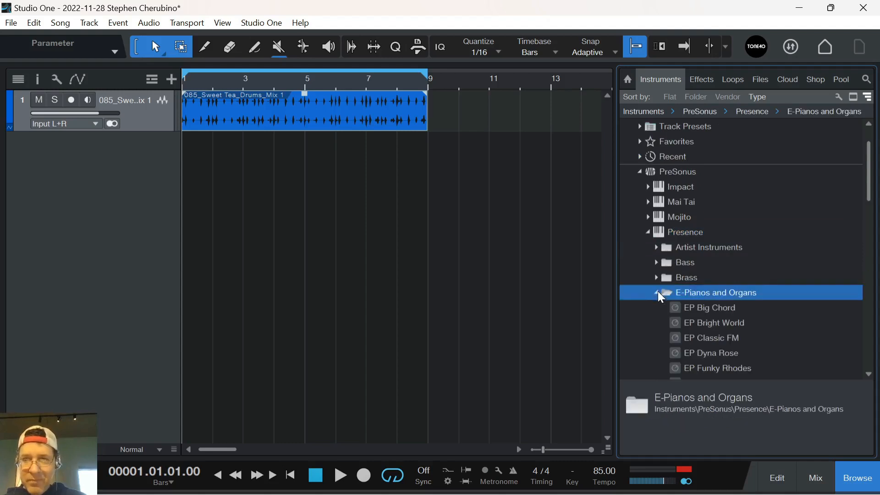
scroll(679, 277, down, 10)
scroll(679, 277, down, 3)
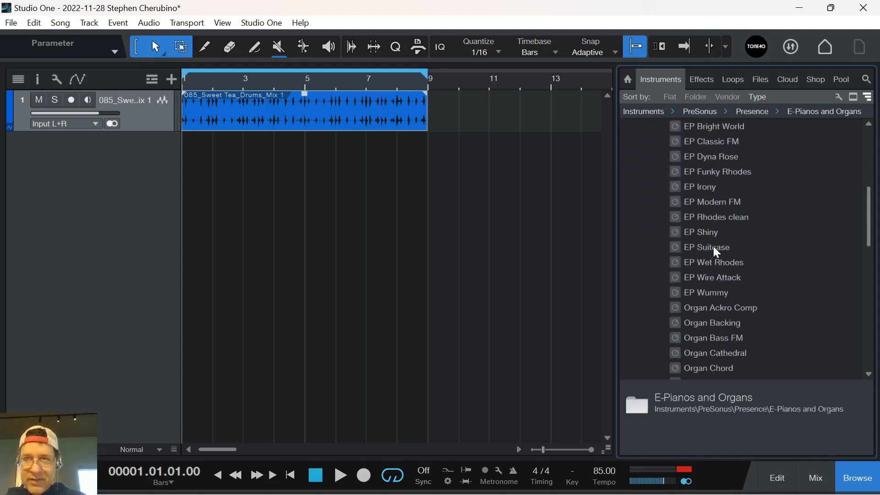
drag(713, 246, 255, 173)
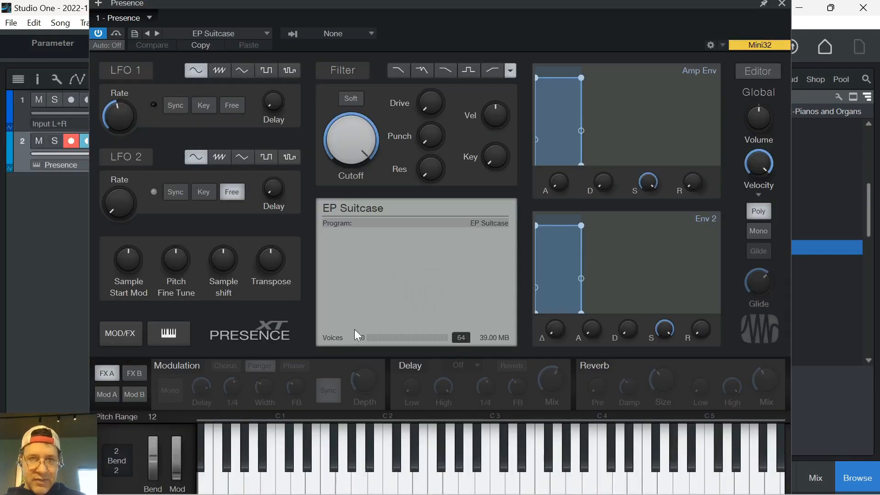
Try several low notes of EP Suitcase on the Presence keyboard and reposition the instrument window
click(354, 487)
click(313, 467)
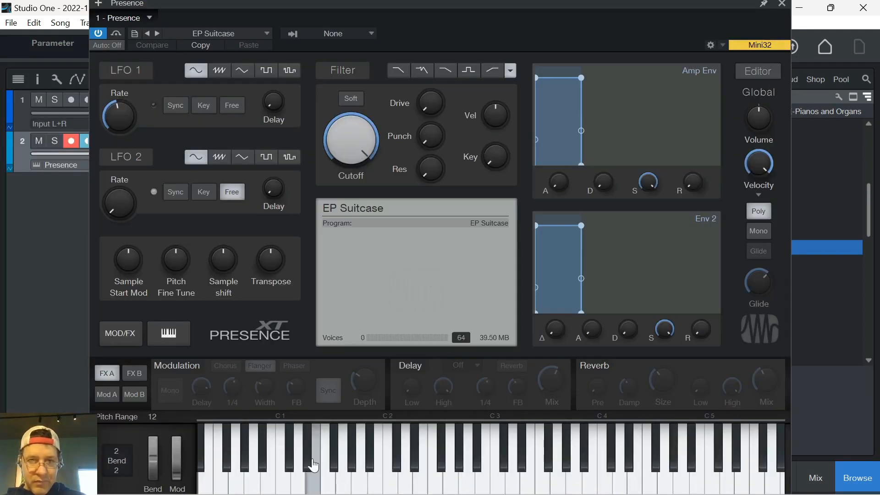
click(329, 473)
click(335, 464)
drag(342, 6, 414, 46)
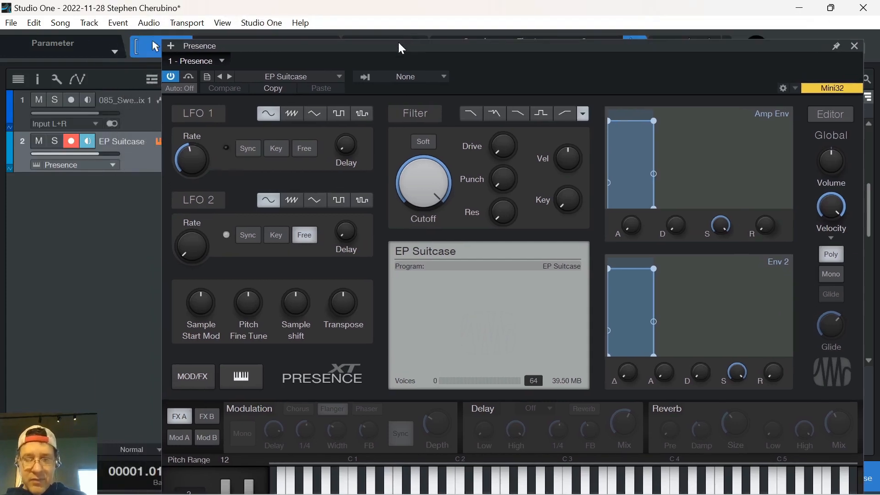
drag(415, 55, 393, 17)
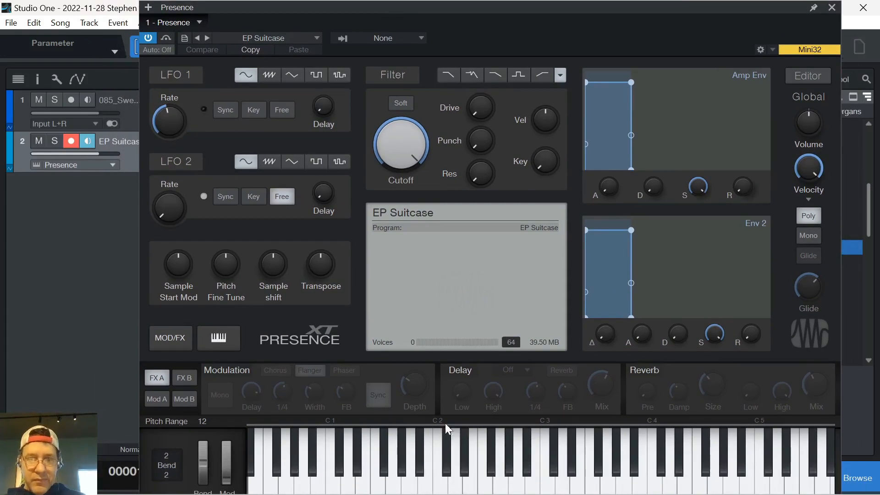
Play EP Suitcase notes around D1 along with the looping drums and close the Presence window
click(403, 458)
click(377, 485)
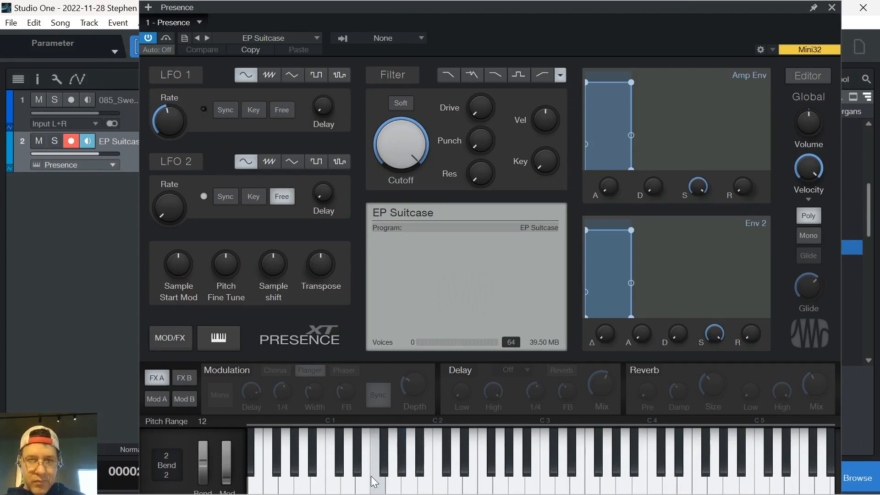
click(369, 485)
click(372, 485)
click(353, 485)
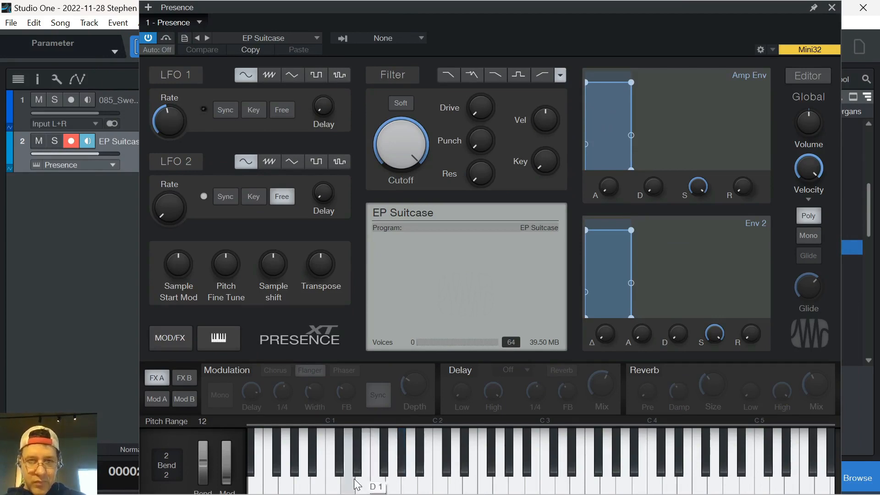
click(380, 488)
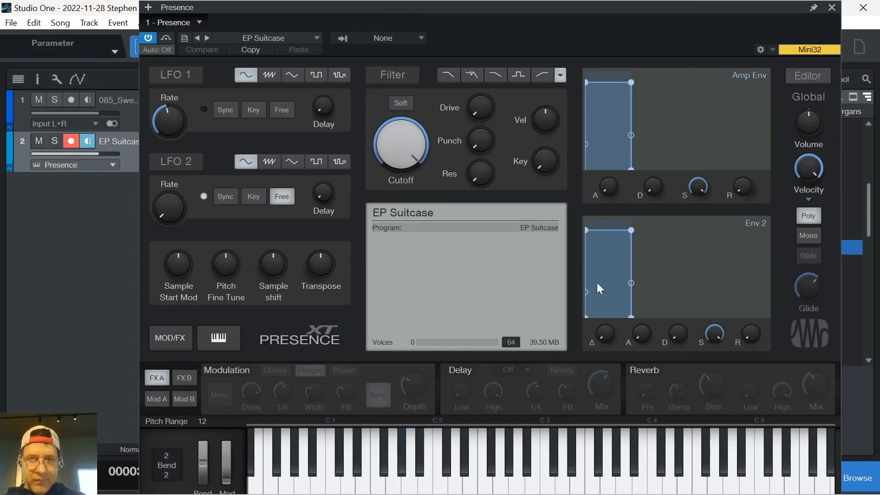
click(832, 7)
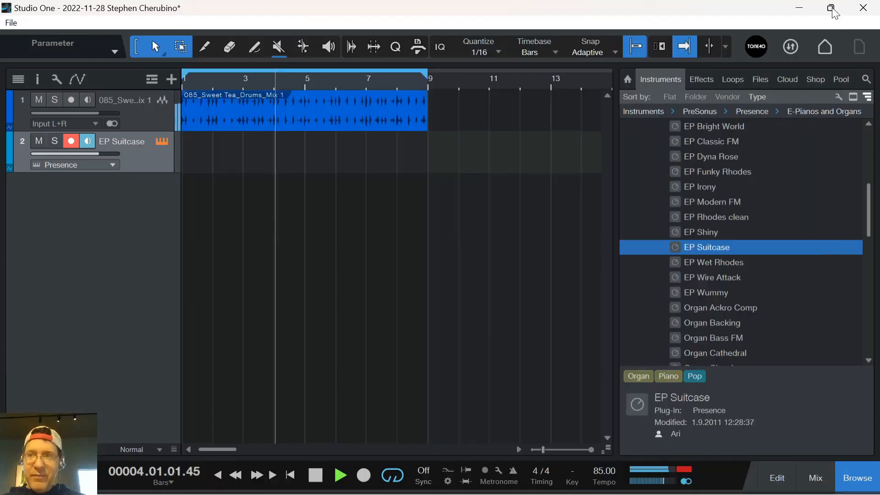
Create an empty part from bar 1 to bar 9 on the EP Suitcase track and open its low octaves in the note editor
double_click(200, 158)
double_click(201, 159)
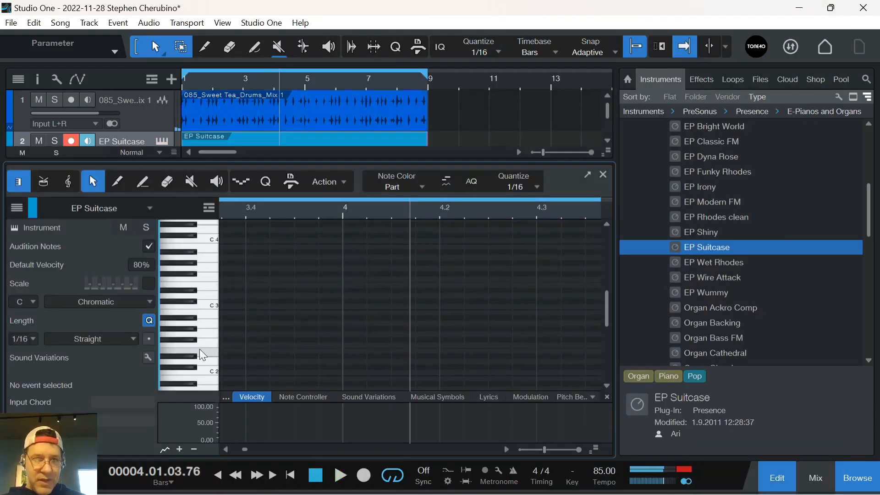
scroll(211, 349, down, 2)
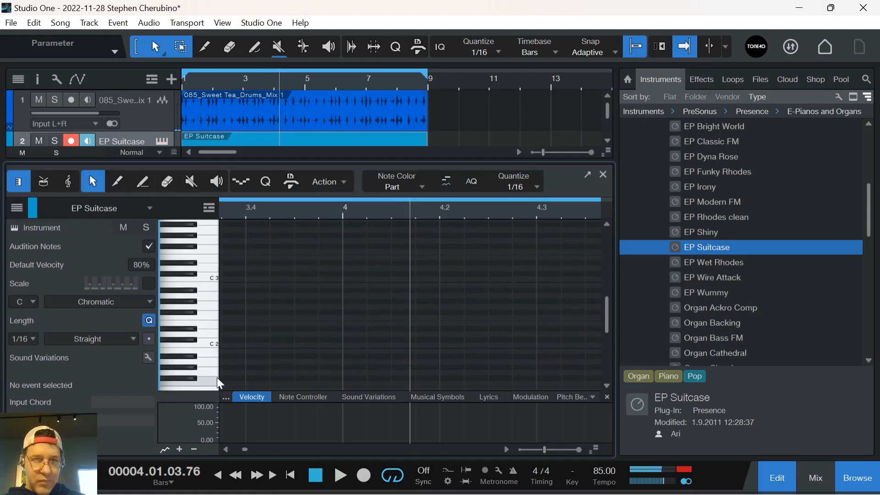
Draw a sixteenth-note F1 just before beat 3.4 in the EP Suitcase part and duplicate it eight times in a row
scroll(214, 361, up, 3)
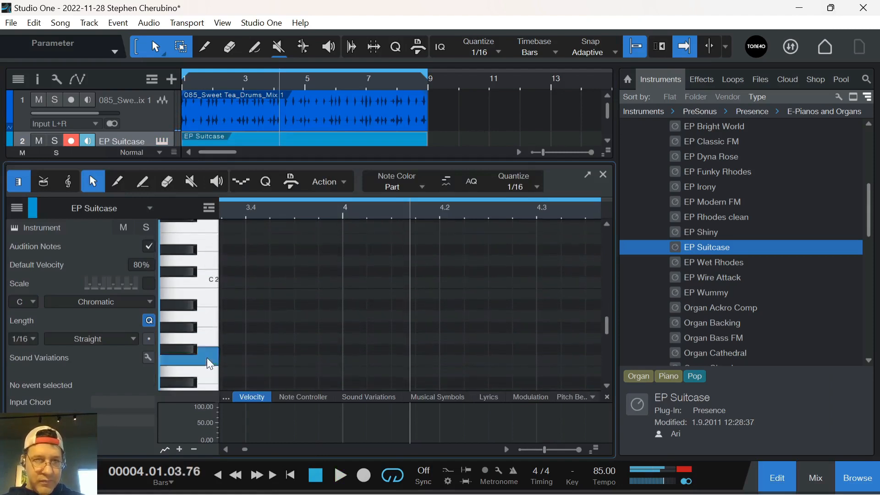
click(223, 360)
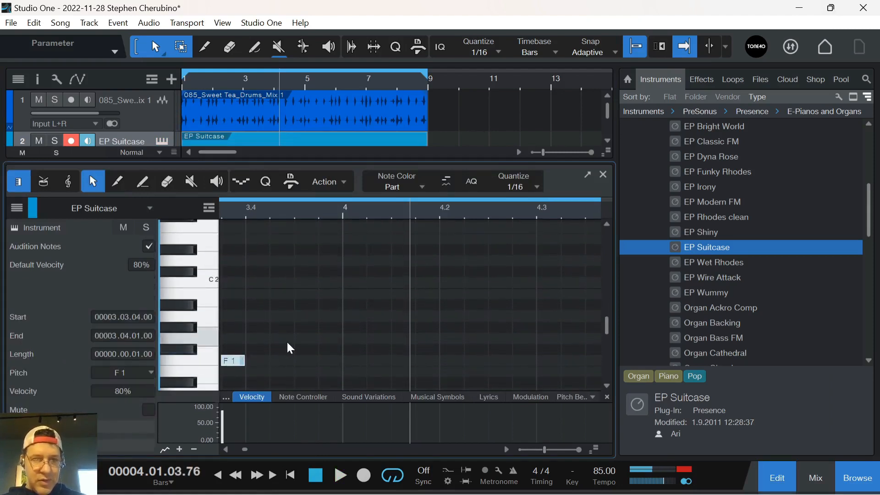
key(d)
key(d)
key(d)
key(d)
key(d)
key(d)
key(d)
key(d)
Play briefly from the song start with EP Suitcase muted, and leave the track unmuted
key(m)
key(space)
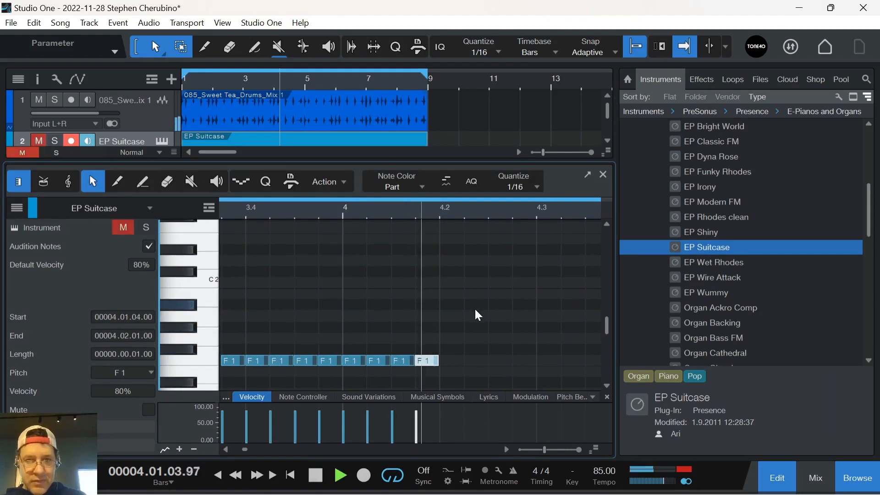
key(space)
key(m)
key(m)
key(comma)
key(space)
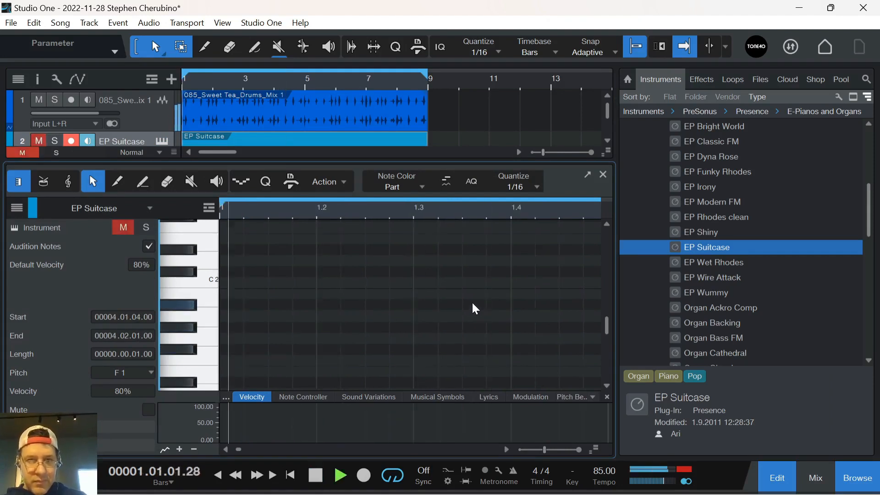
key(m)
key(comma)
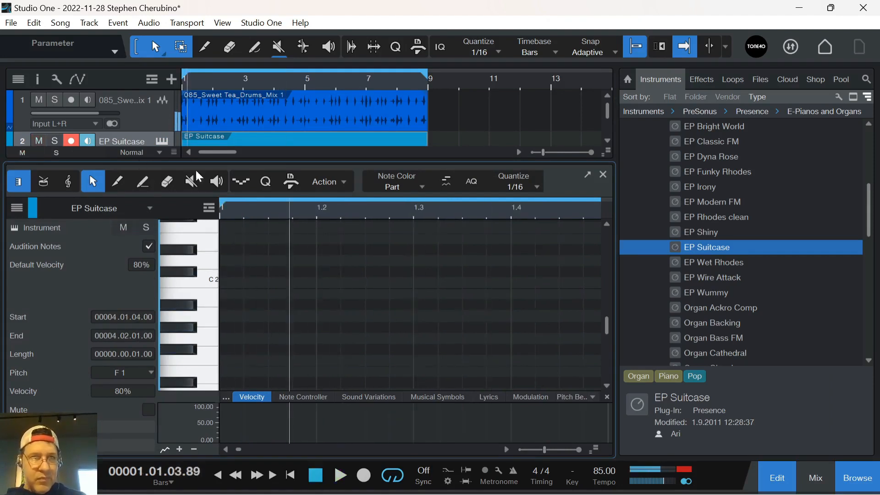
Enlarge the note editor, move all the F1 notes to the start of bar 1, and play them back
drag(230, 161, 234, 231)
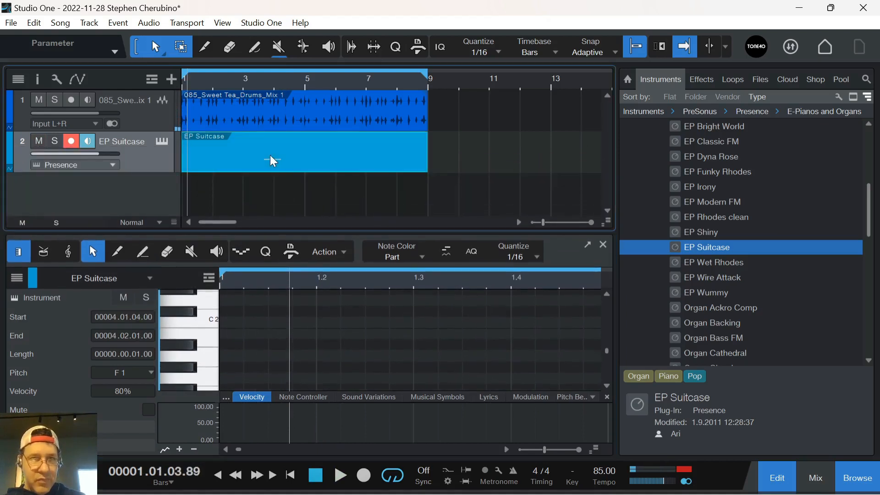
drag(323, 231, 325, 129)
scroll(343, 176, down, 5)
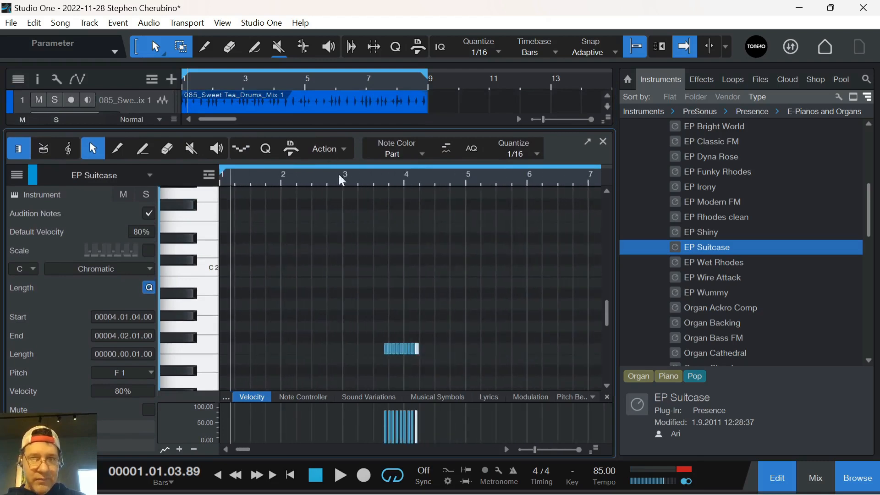
drag(448, 365, 221, 350)
key(space)
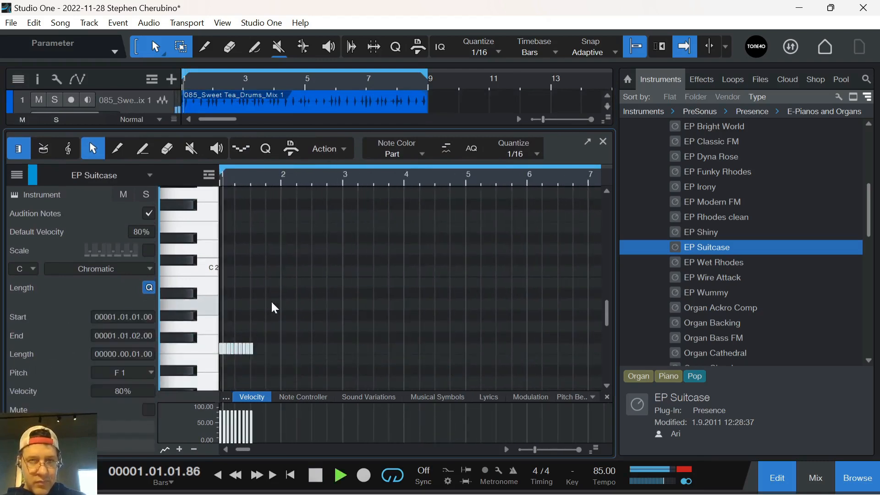
scroll(252, 179, up, 3)
key(space)
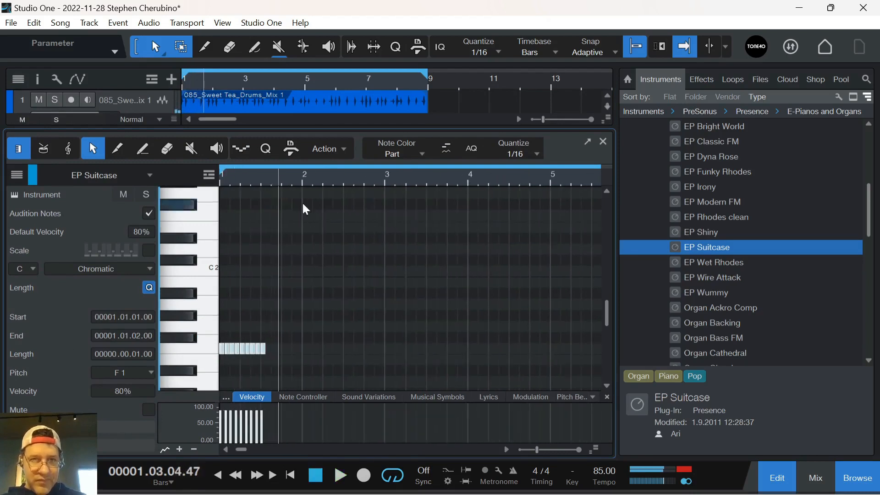
Delete the ninth F1 note at 1.3 and duplicate the remaining eight to fill bar 1
scroll(363, 202, up, 3)
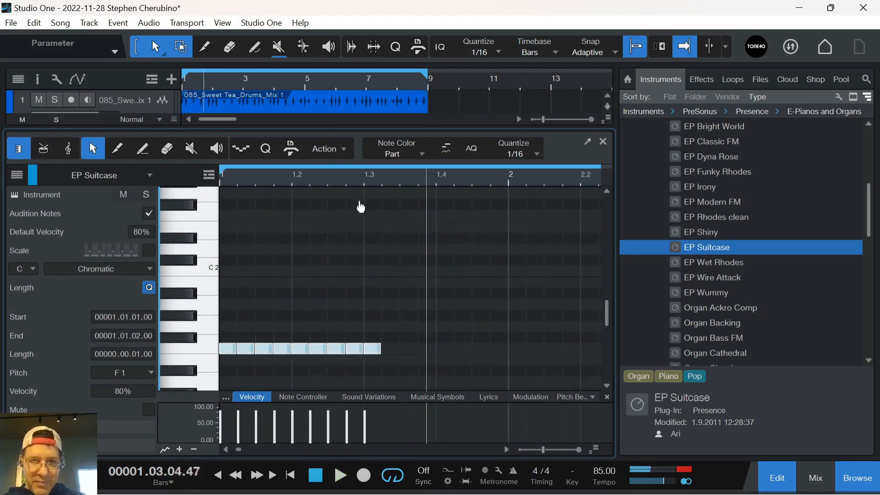
click(360, 331)
click(348, 351)
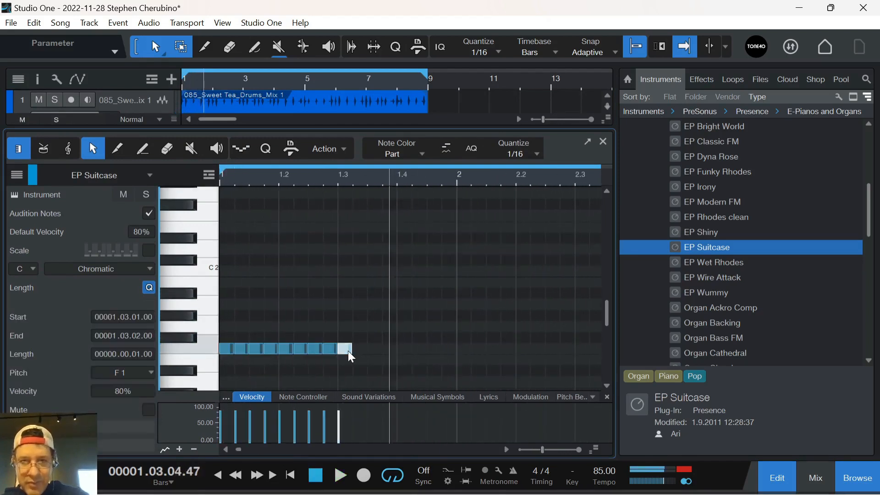
key(Delete)
drag(342, 360, 192, 325)
key(d)
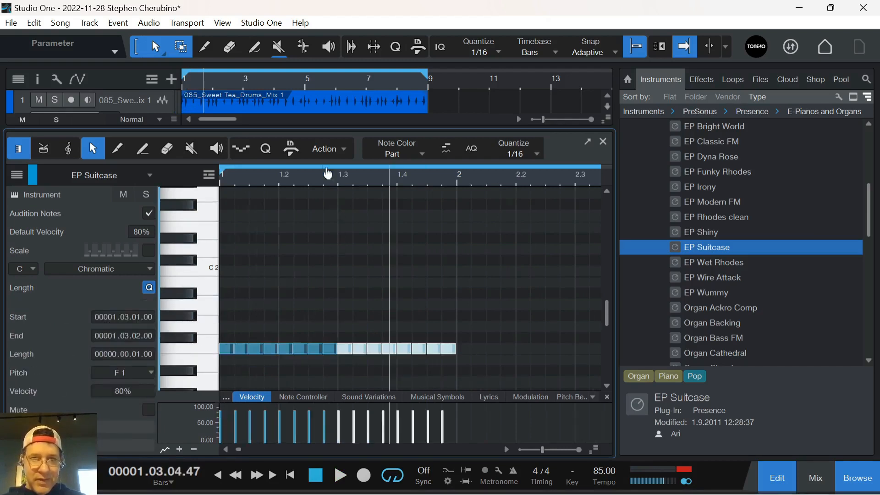
Play bar 1 of F1 notes from the song start along with the drums
drag(329, 175, 331, 160)
key(comma)
key(space)
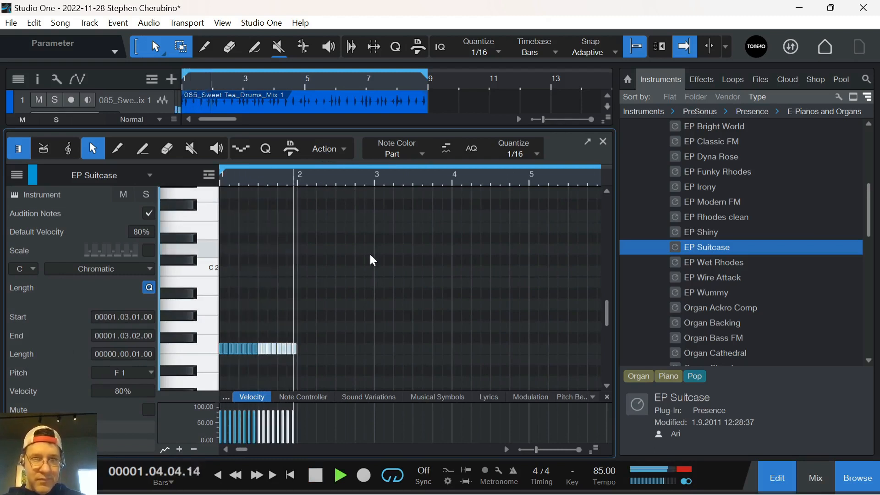
key(space)
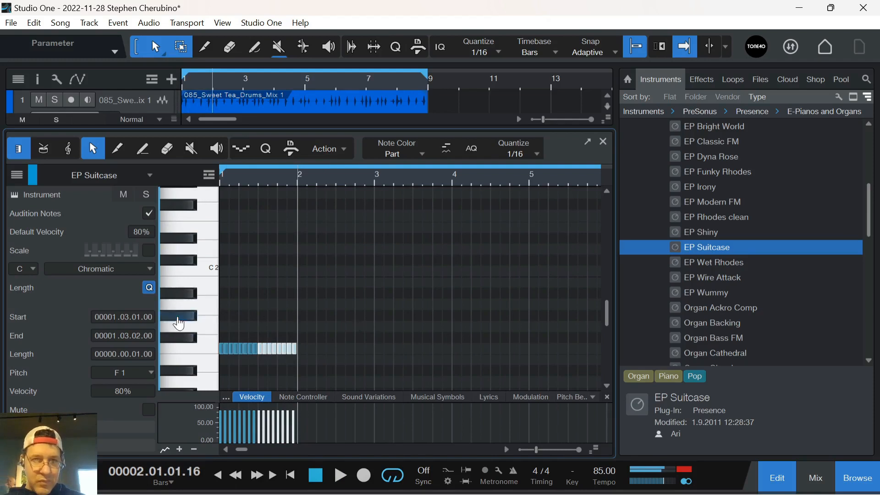
Draw a sixteenth-note G#1 at the start of bar 2 and duplicate it until it fills the bar
click(192, 353)
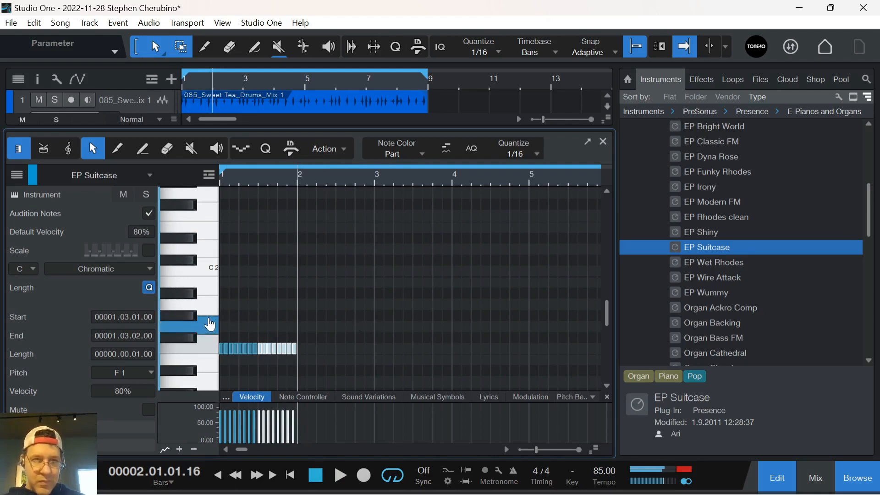
click(298, 315)
drag(304, 176, 368, 243)
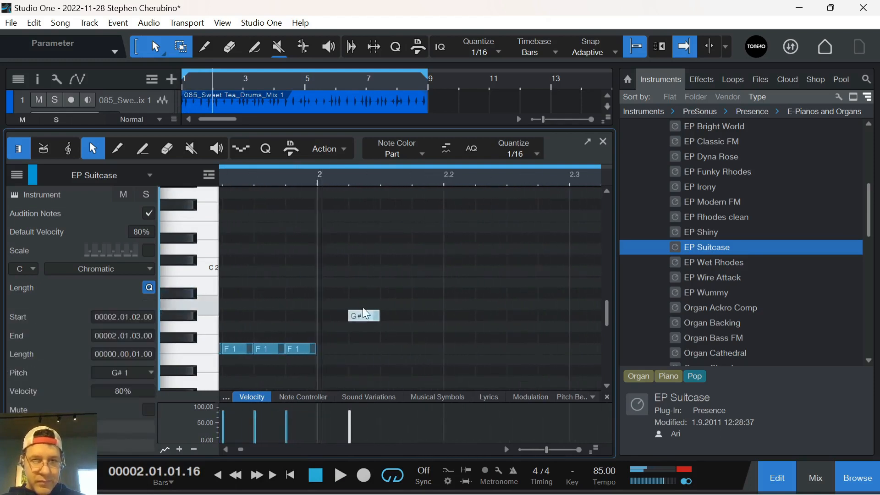
drag(351, 315, 336, 313)
key(d)
key(d)
key(d)
key(d)
key(d)
key(d)
key(d)
key(d)
key(d)
key(d)
key(d)
key(d)
key(d)
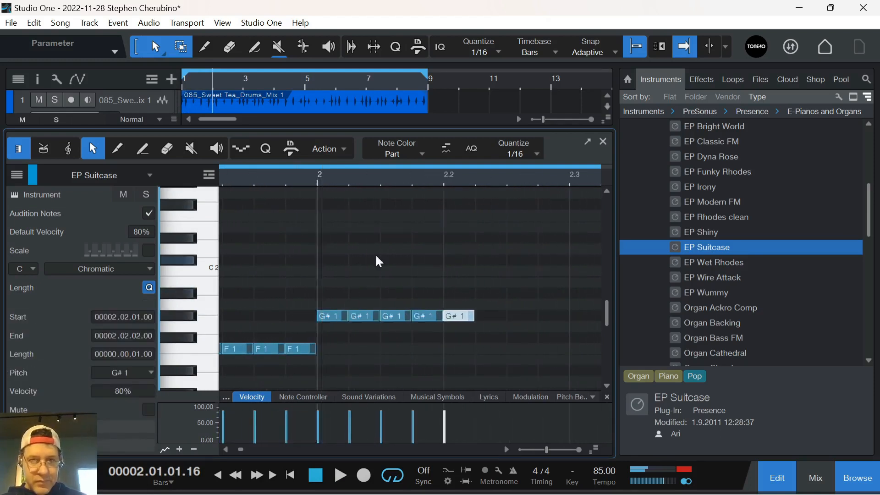
key(d)
key(d)
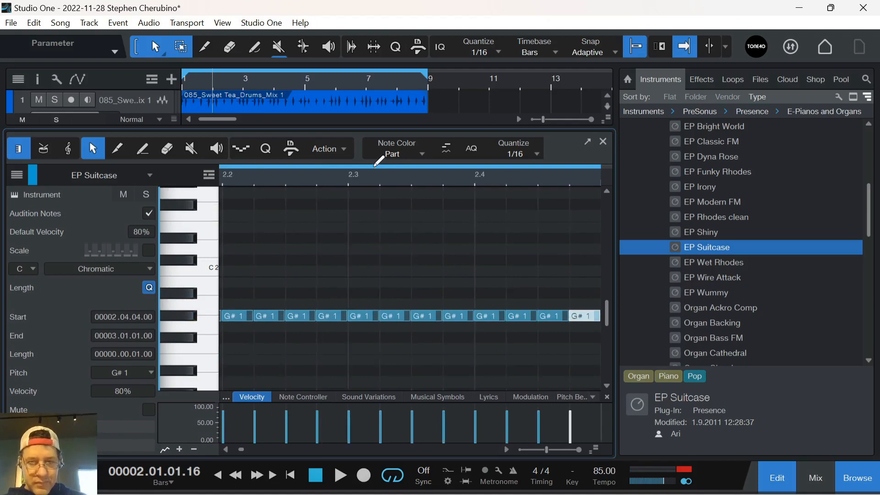
Play the F1 and G#1 bars from the song start up to bar 3
key(comma)
key(space)
drag(359, 180, 329, 154)
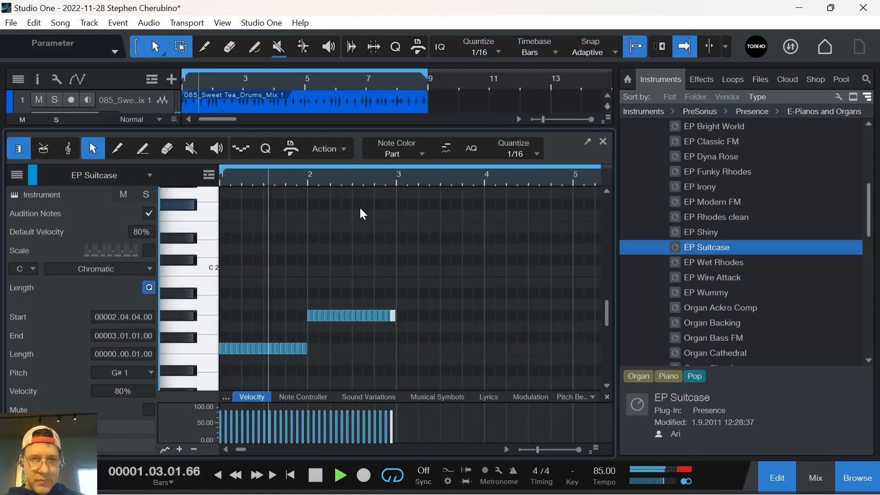
scroll(450, 257, down, 4)
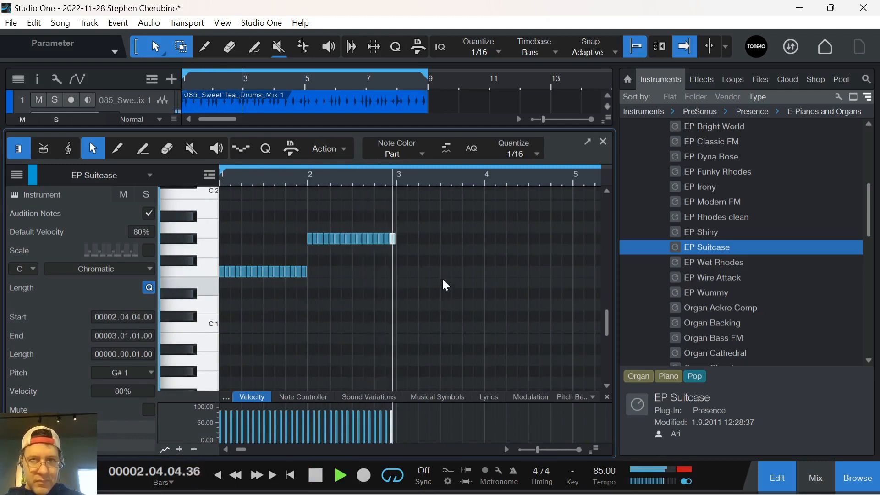
scroll(441, 286, up, 3)
key(space)
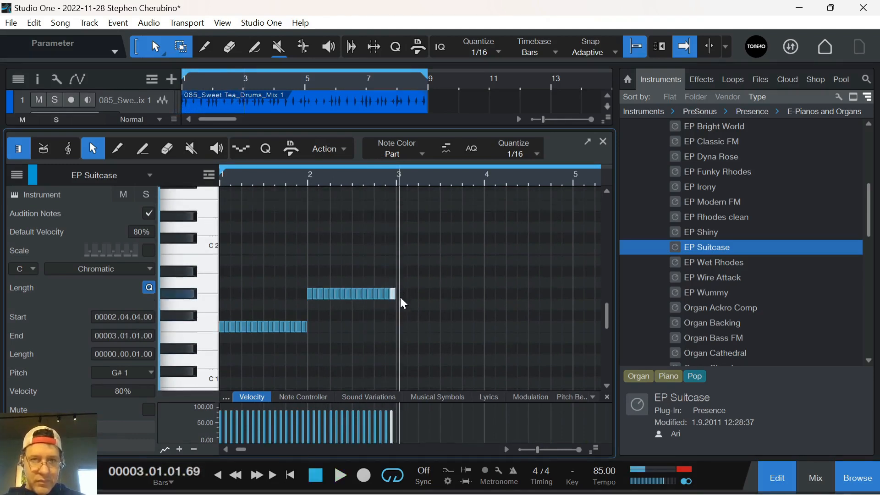
Audition low keys around D1, duplicate the G#1 notes of bar 2 into bar 3, and lower the copies to D#1
scroll(401, 306, down, 2)
scroll(395, 303, down, 1)
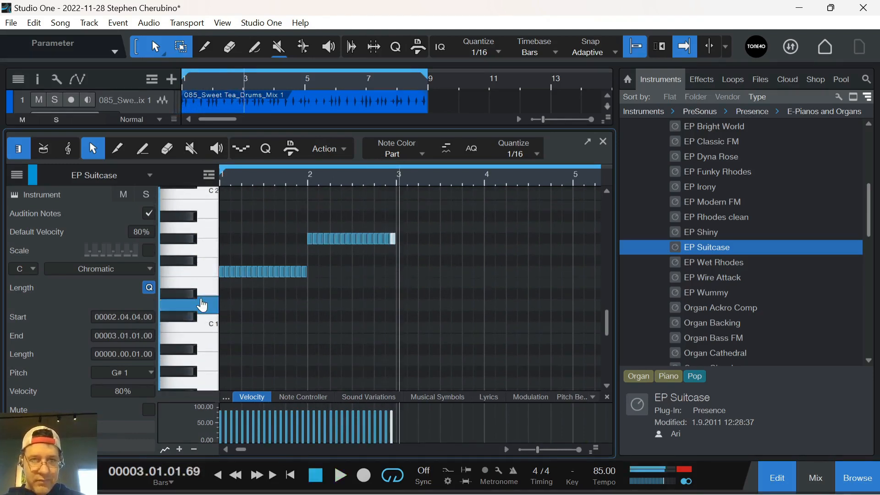
click(194, 301)
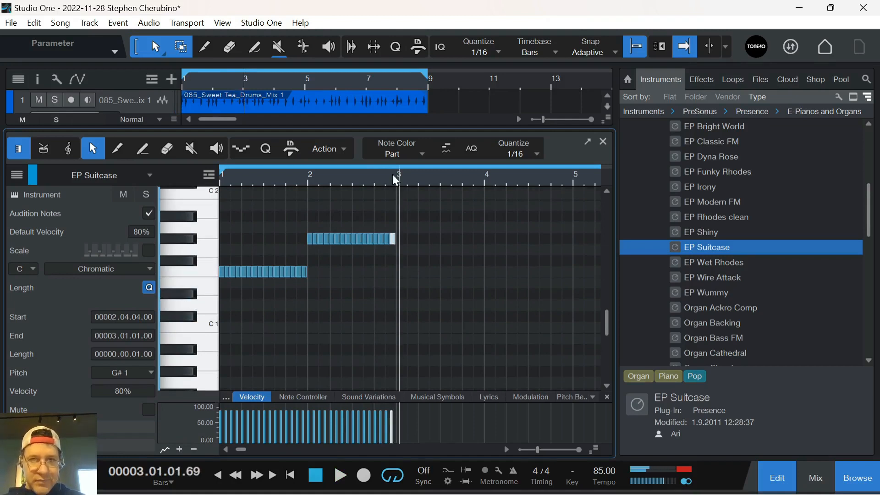
drag(407, 241, 304, 241)
key(d)
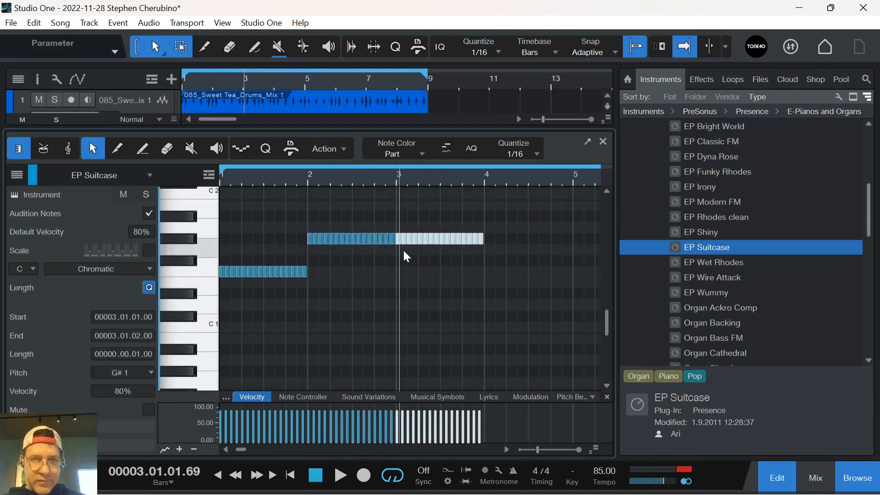
drag(399, 237, 396, 292)
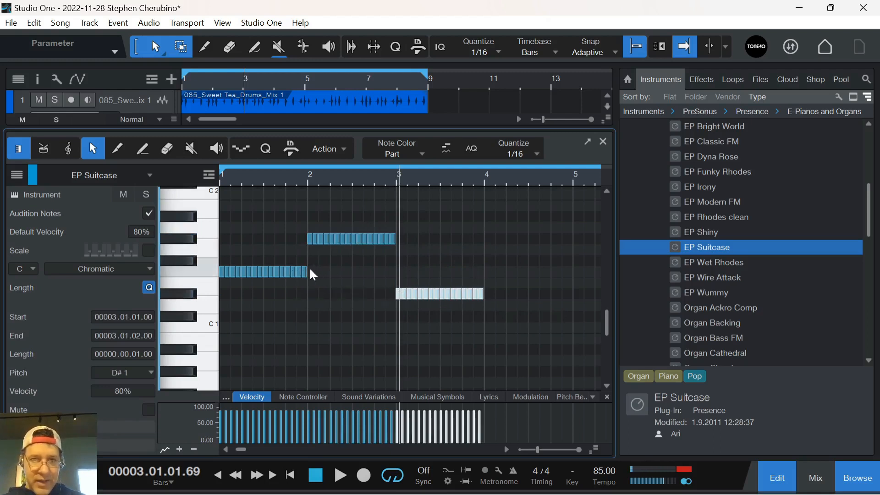
Duplicate the F1 notes of bar 1 and place the copies in bar 4
drag(310, 268, 197, 263)
key(d)
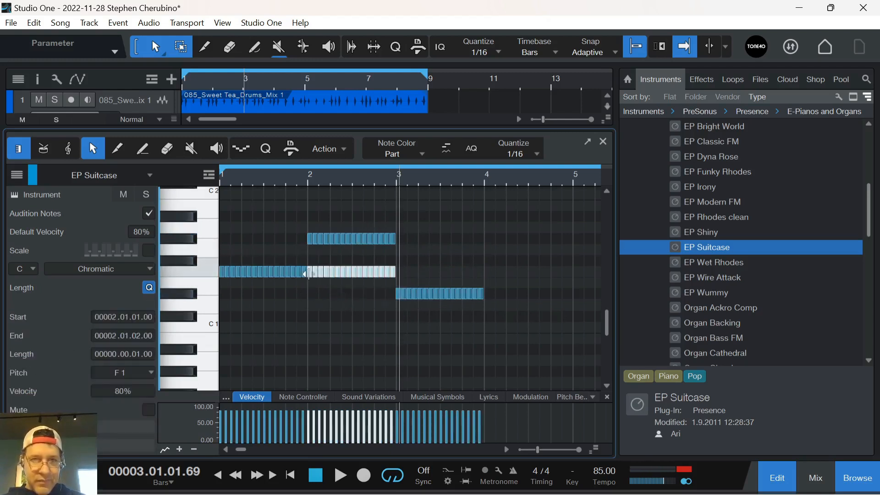
drag(312, 273, 493, 275)
Play the bass line from the song start into bar 3
key(space)
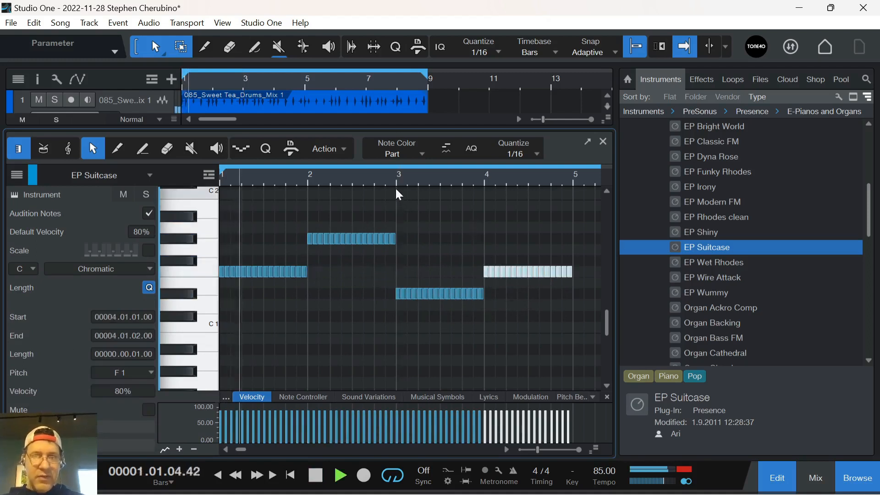
mouse_move(393, 174)
mouse_down()
mouse_move(401, 197)
mouse_move(376, 166)
mouse_move(358, 163)
mouse_move(389, 188)
mouse_up()
key(space)
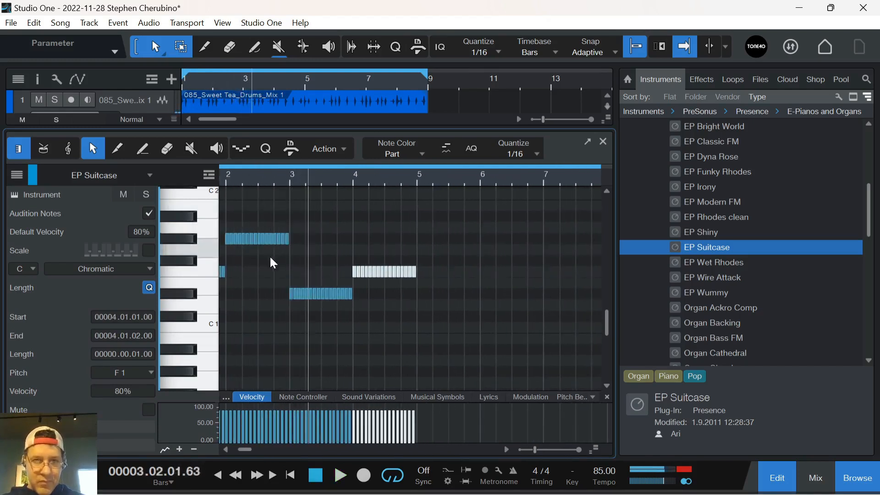
Try the bar 3 notes at D1 and play the transition from bar 2
drag(278, 277, 361, 316)
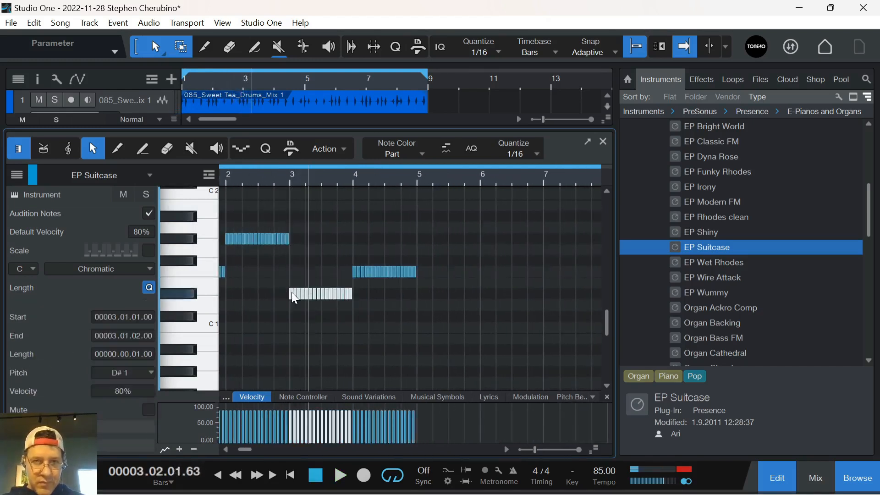
drag(291, 291, 293, 303)
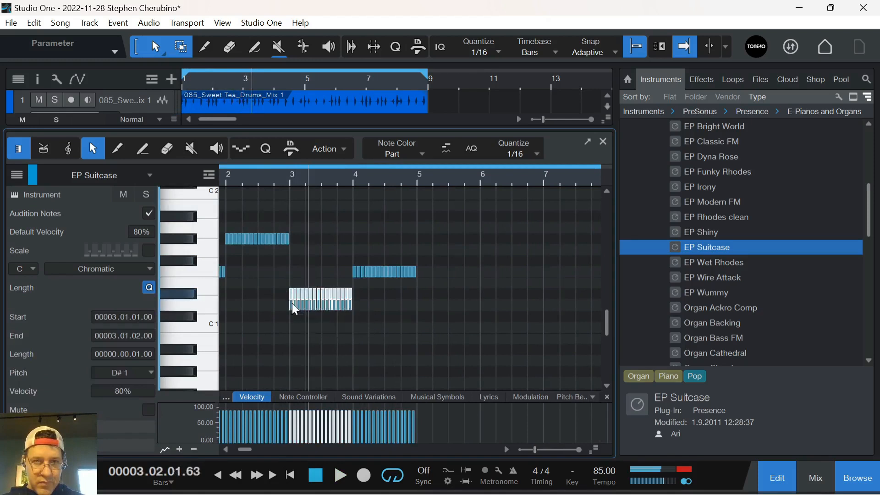
click(266, 177)
key(space)
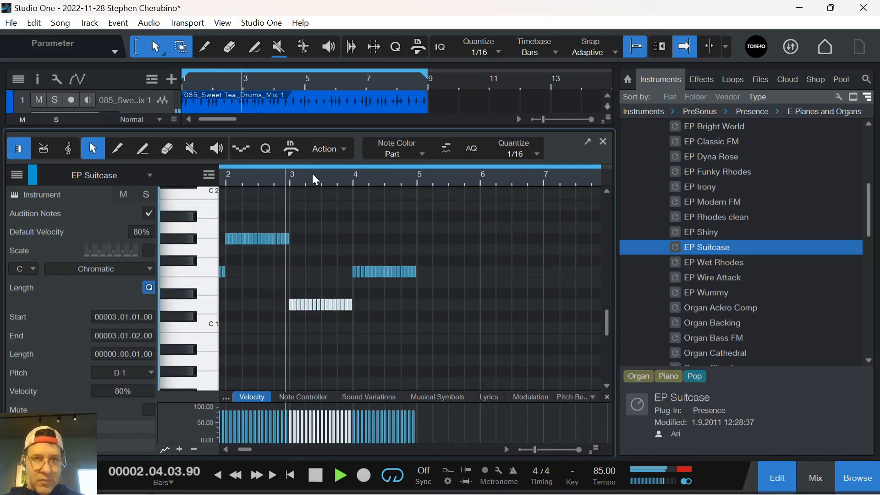
Lower the bar 3 notes to C#1 and play the line from bar 2 through bar 4
drag(269, 299, 367, 319)
drag(292, 309, 292, 314)
click(271, 178)
key(space)
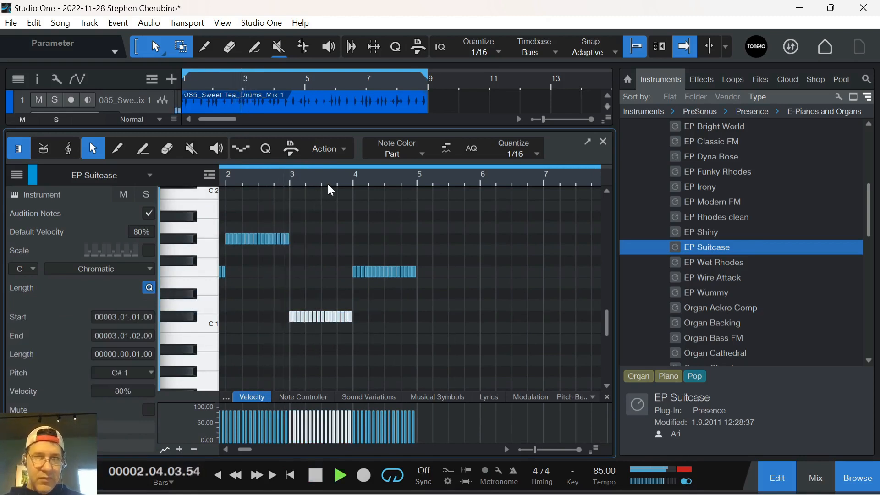
drag(370, 178, 381, 158)
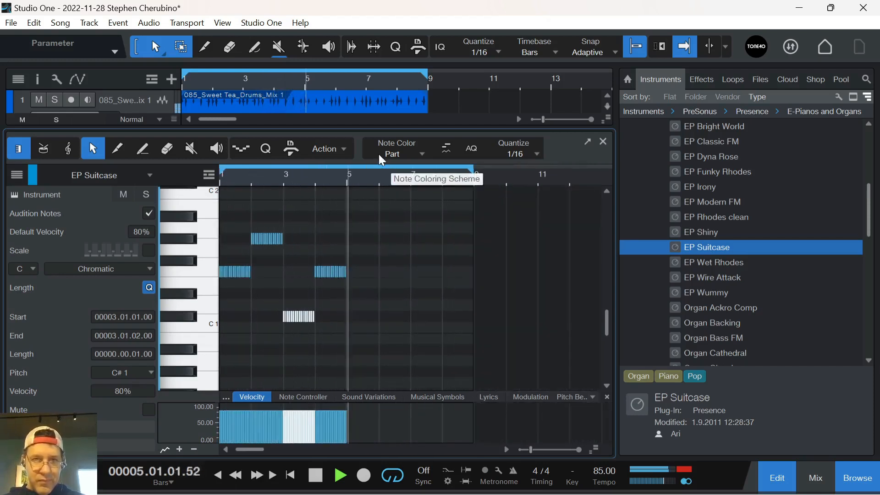
Shorten the loop range to end at bar 5 and close the note editor
drag(467, 171, 347, 169)
click(606, 142)
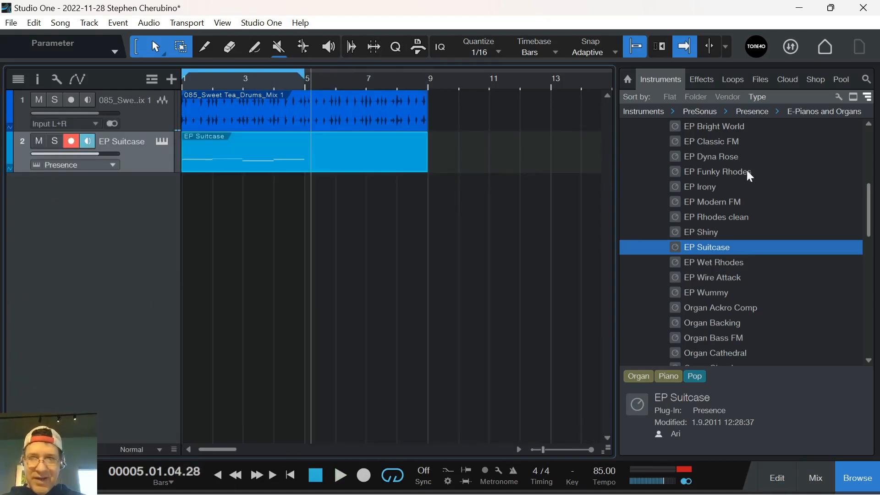
Collapse the Presence presets and add the Mai Tai synth as a new instrument track below EP Suitcase
scroll(729, 212, up, 5)
click(648, 232)
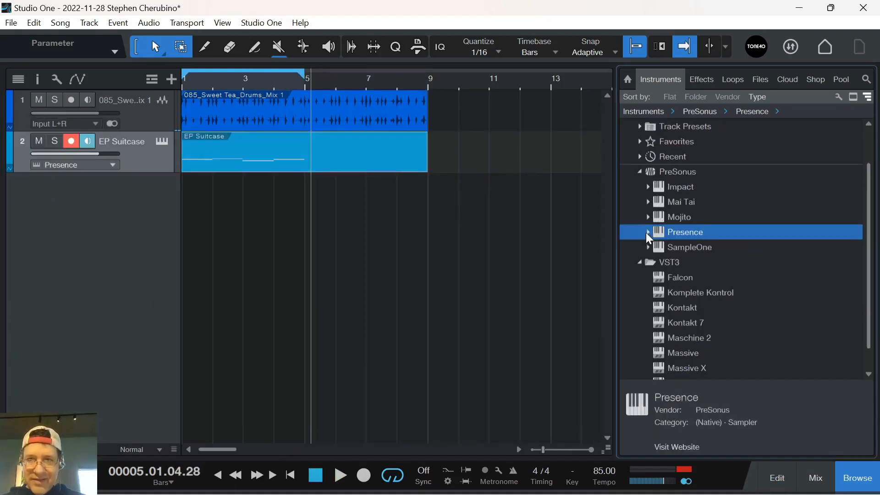
drag(661, 202, 275, 209)
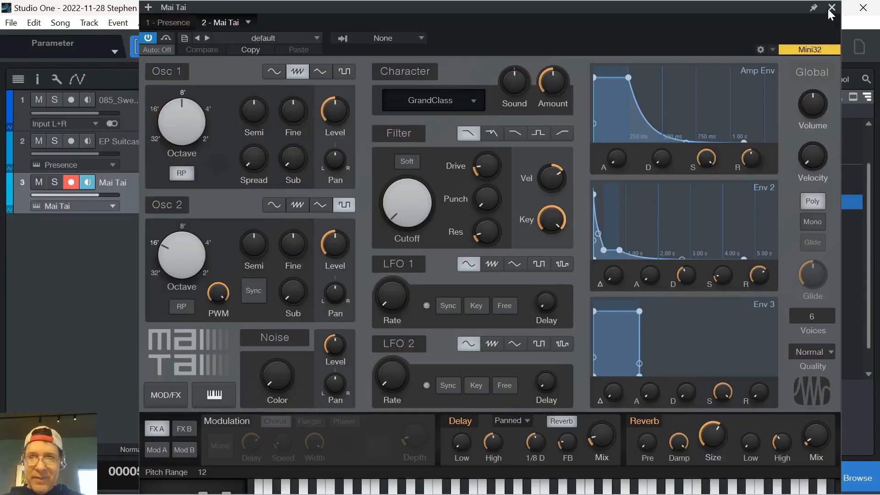
Load the "Poly - Betazet" preset from the Poly folder into Mai Tai and close the instrument window
click(249, 36)
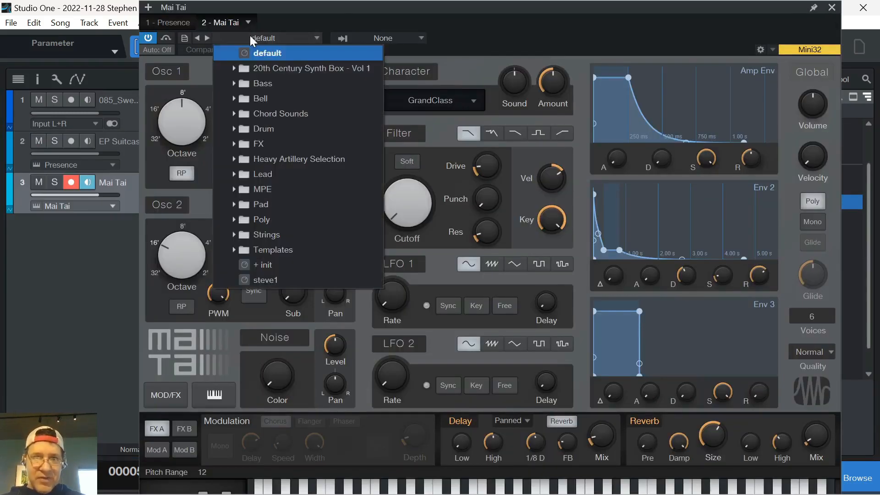
click(235, 221)
scroll(277, 223, down, 3)
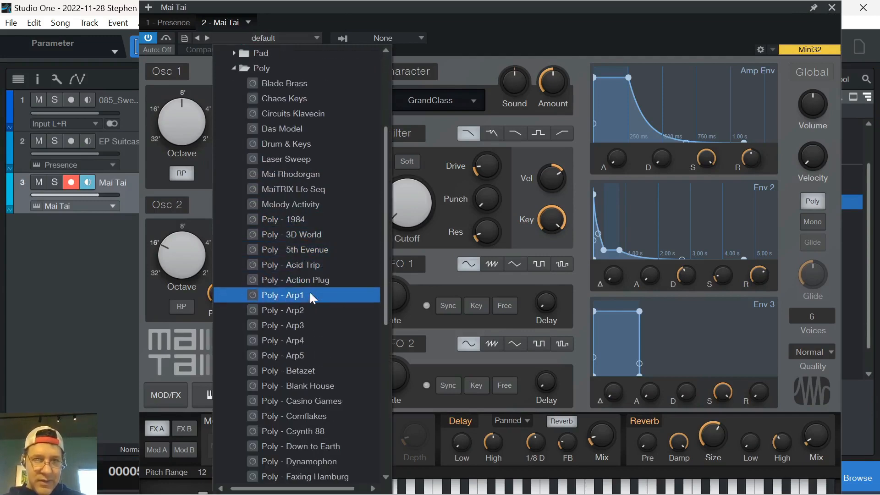
click(298, 370)
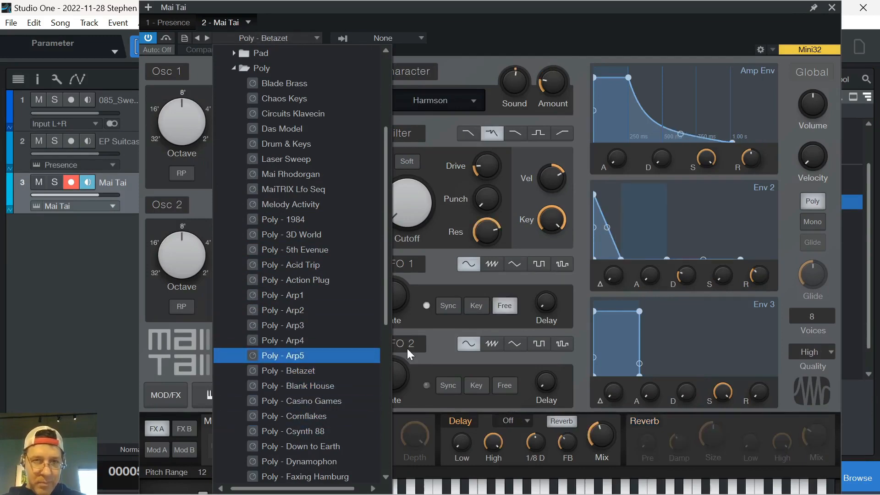
click(830, 10)
click(831, 8)
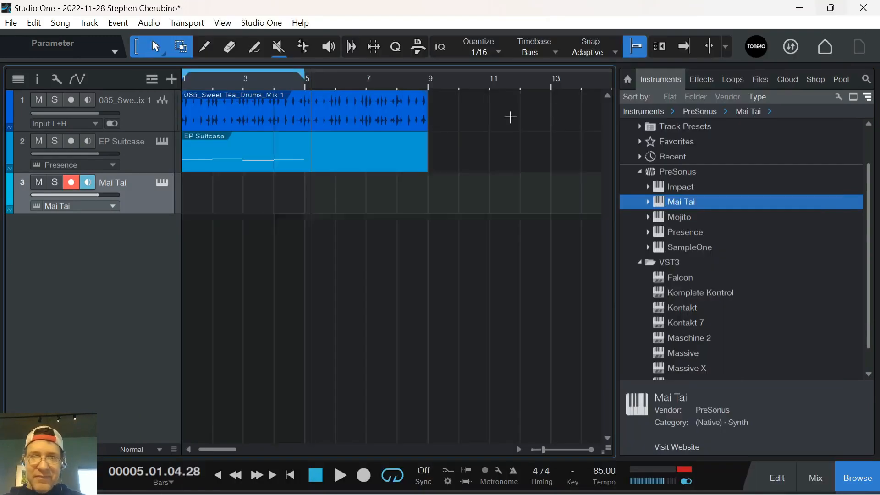
Create an empty part over bars 1 to 4 on the Mai Tai track and open it in the note editor
click(204, 207)
double_click(202, 203)
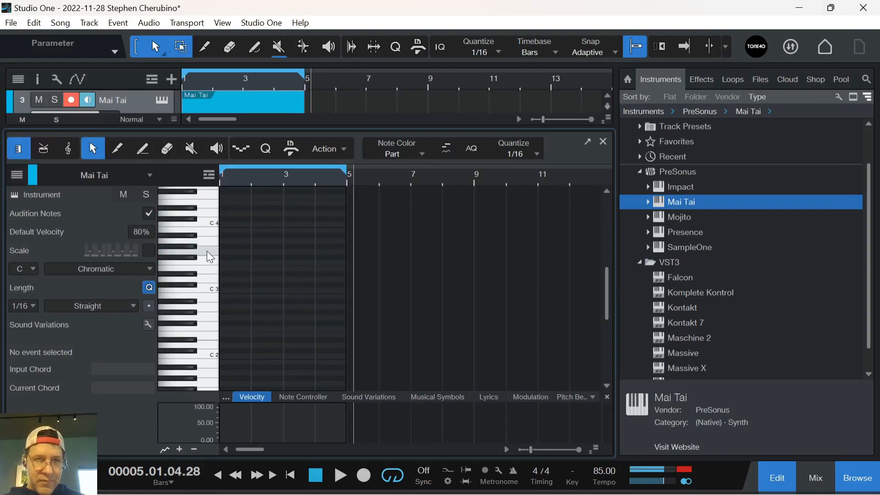
click(186, 286)
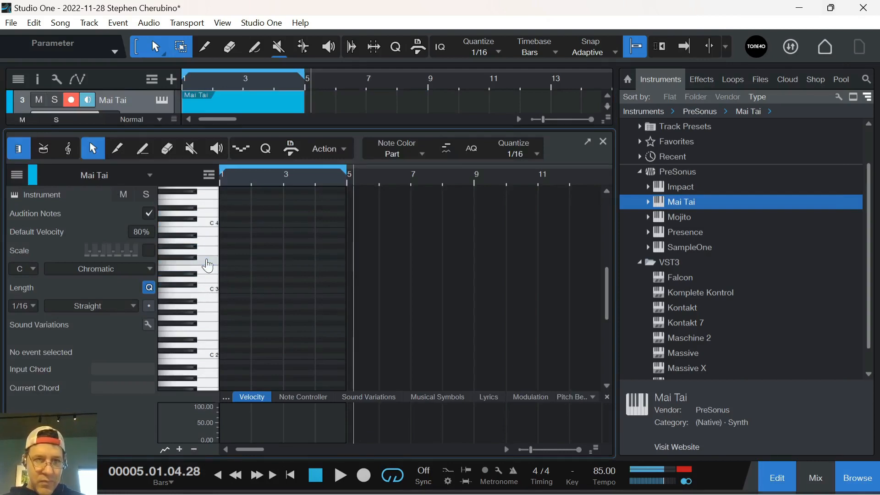
Enter 1/16 notes F3 at 1.1, G#3 at the second sixteenth of 1.2 and C4 at 1.3, and play them
drag(238, 178, 334, 221)
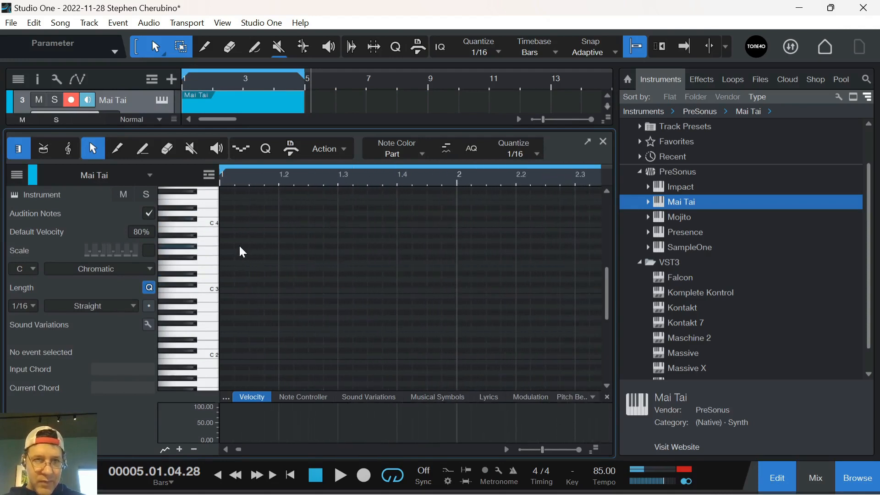
scroll(223, 241, up, 5)
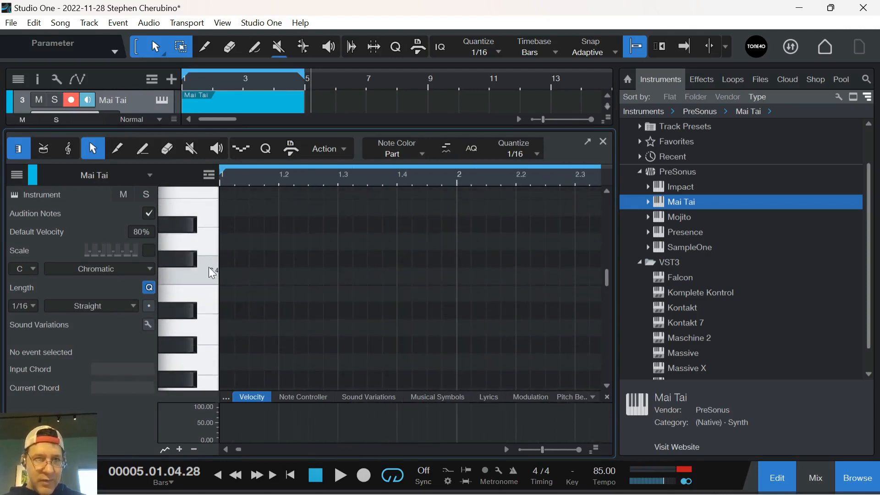
scroll(208, 275, up, 1)
click(223, 344)
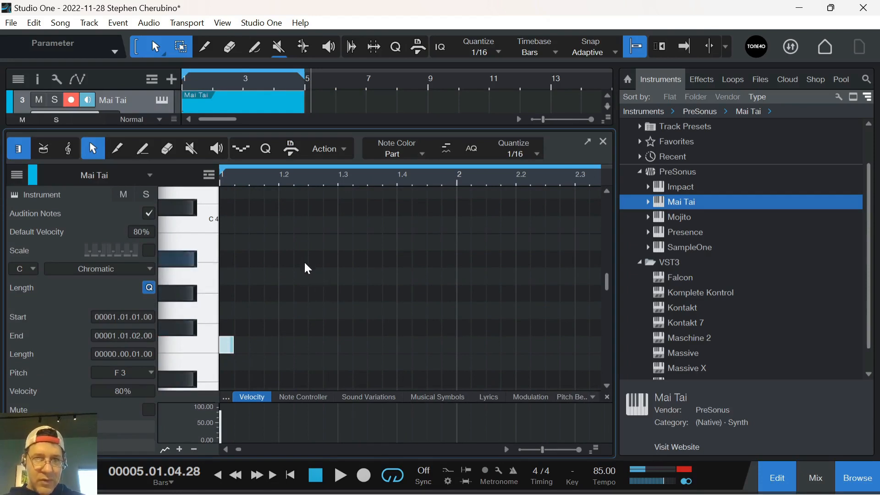
click(303, 293)
click(347, 225)
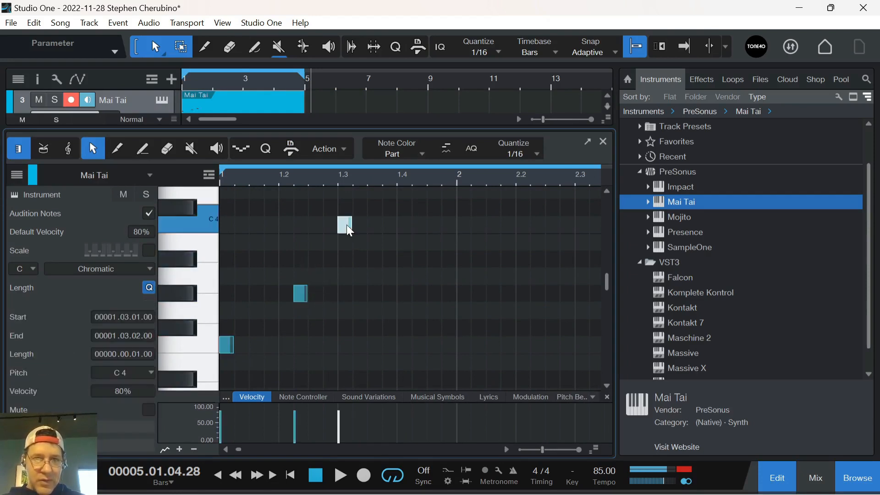
key(space)
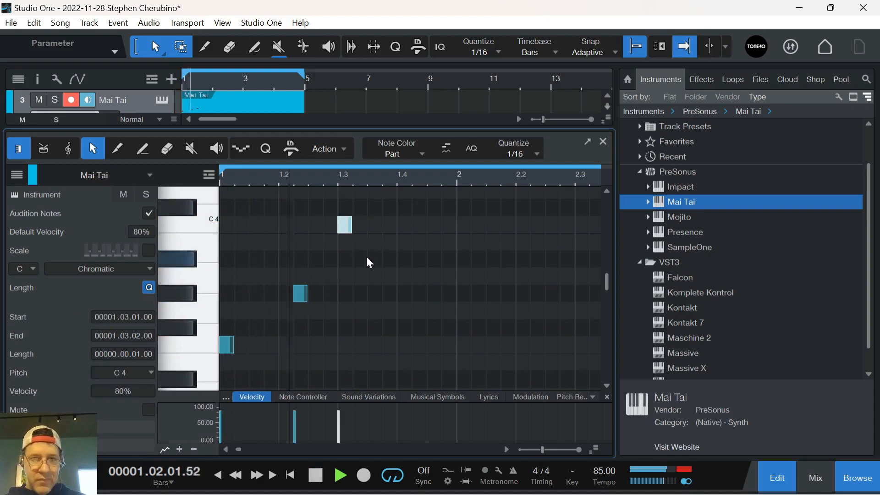
key(space)
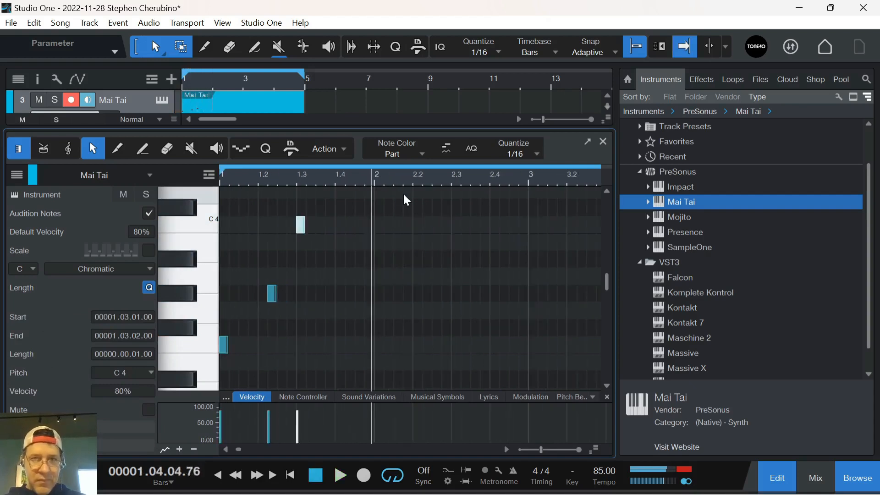
Add a 1/16 note C4 at the start of bar 2 and play the melody up to it
scroll(391, 219, down, 1)
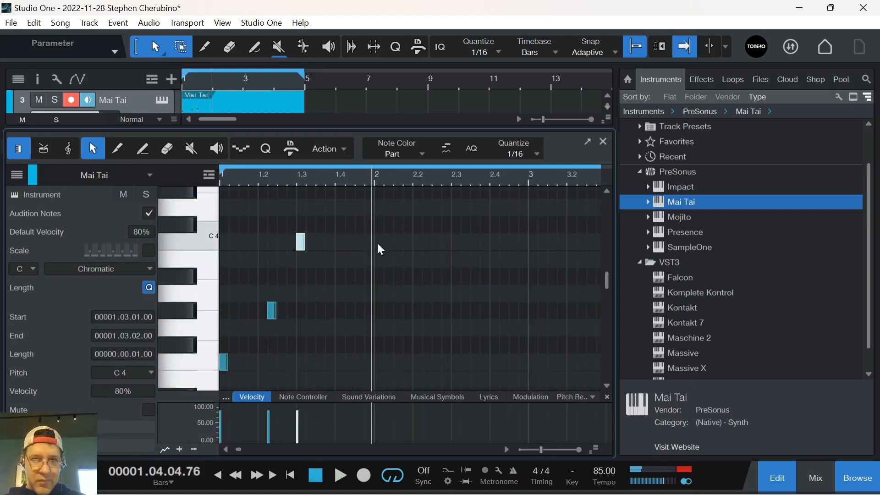
double_click(382, 241)
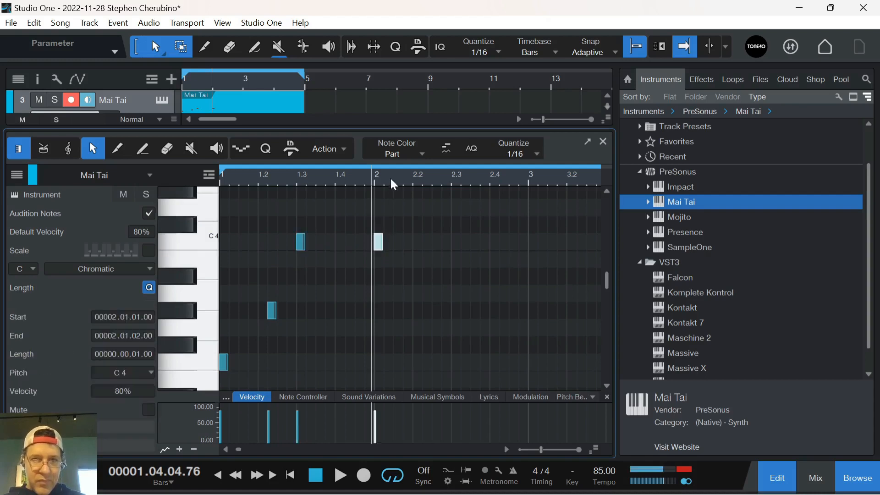
key(space)
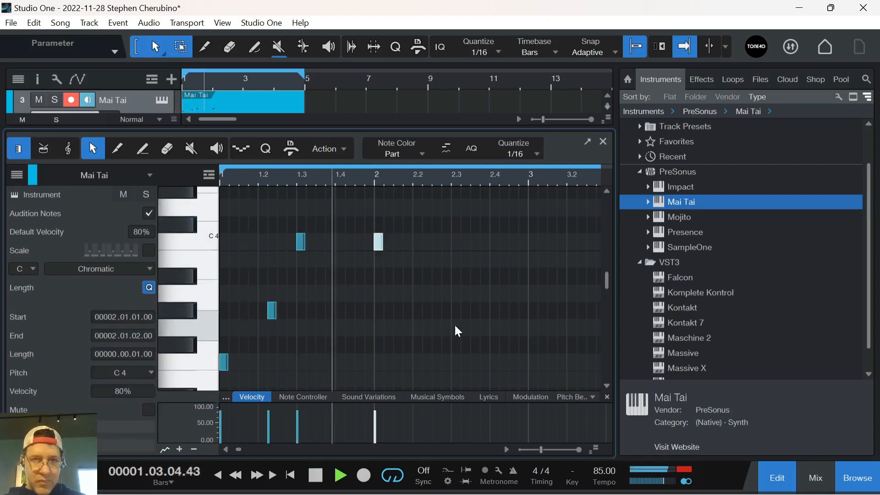
key(space)
Add 1/16 notes C#4 at the second sixteenth of 2.2 and C4 at 2.3, and play the phrase from the start
double_click(422, 223)
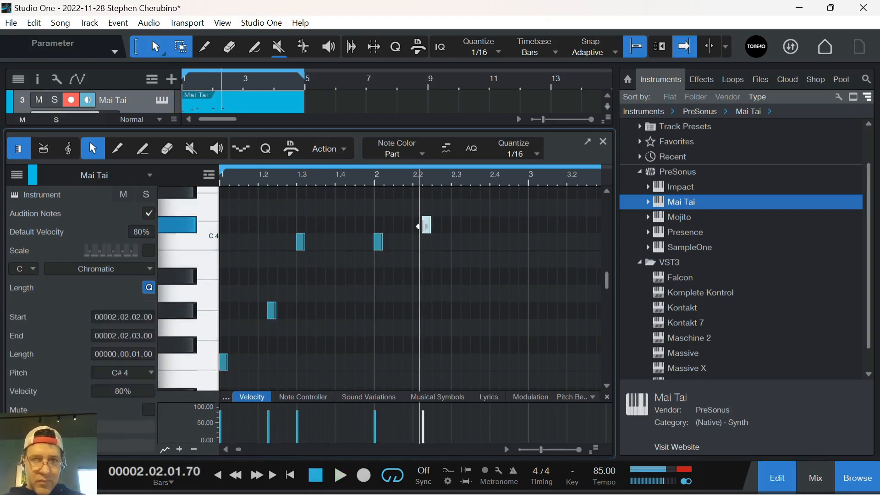
double_click(455, 241)
key(comma)
key(space)
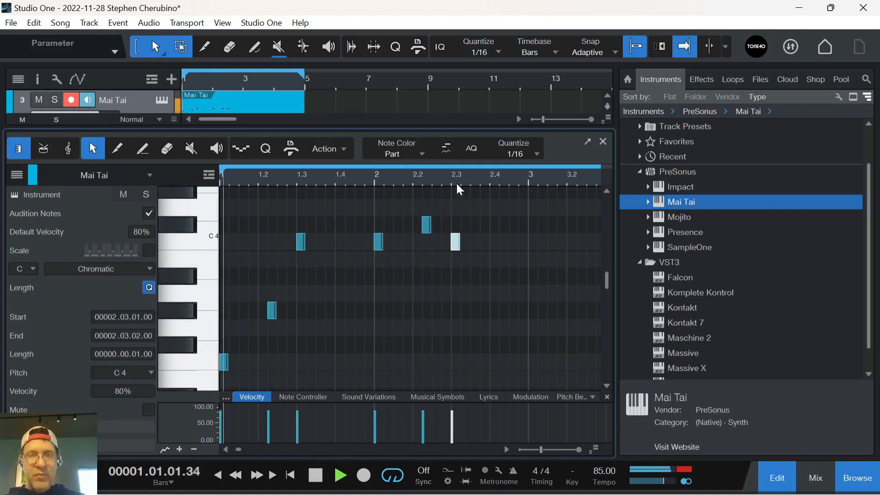
drag(452, 177, 428, 170)
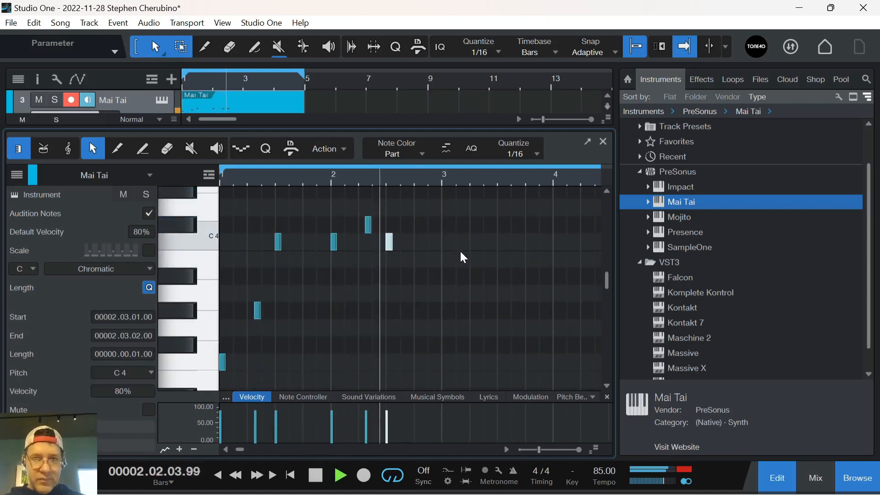
key(space)
Add a descending run of 1/16 notes: A#3 at 2.3.4, G#3 at 2.4.2 and G3 at the start of bar 3
double_click(417, 258)
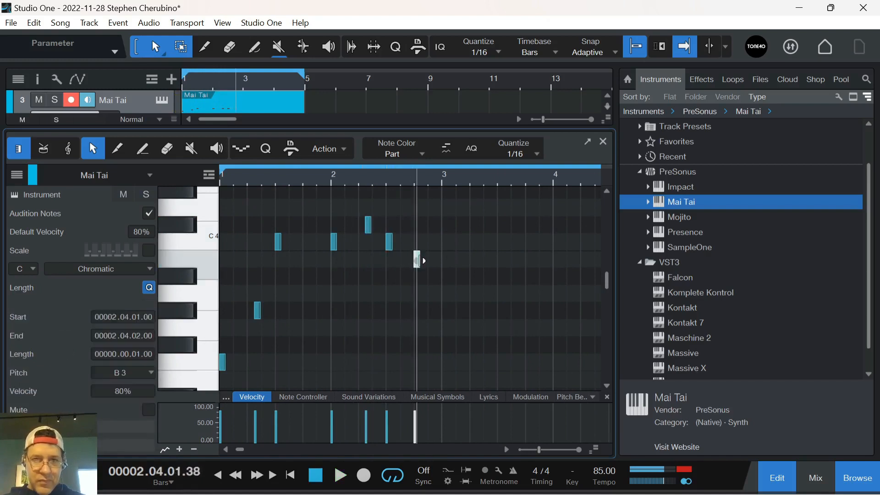
drag(418, 258, 412, 277)
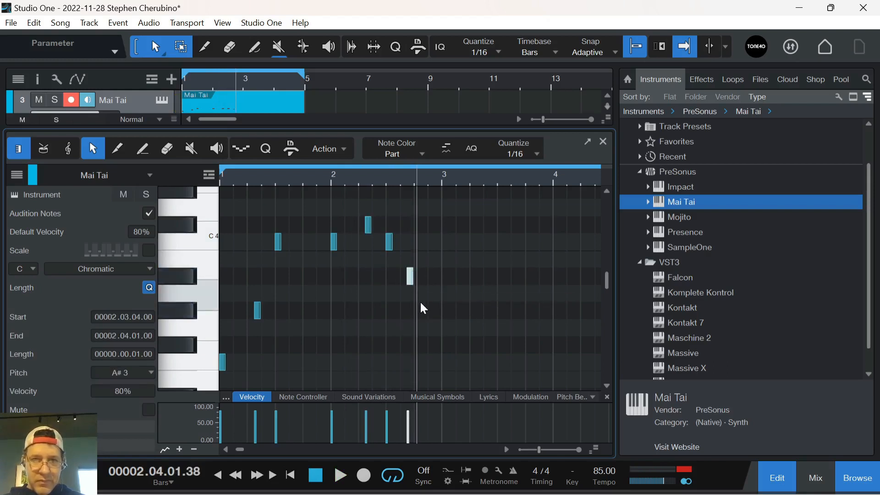
click(420, 307)
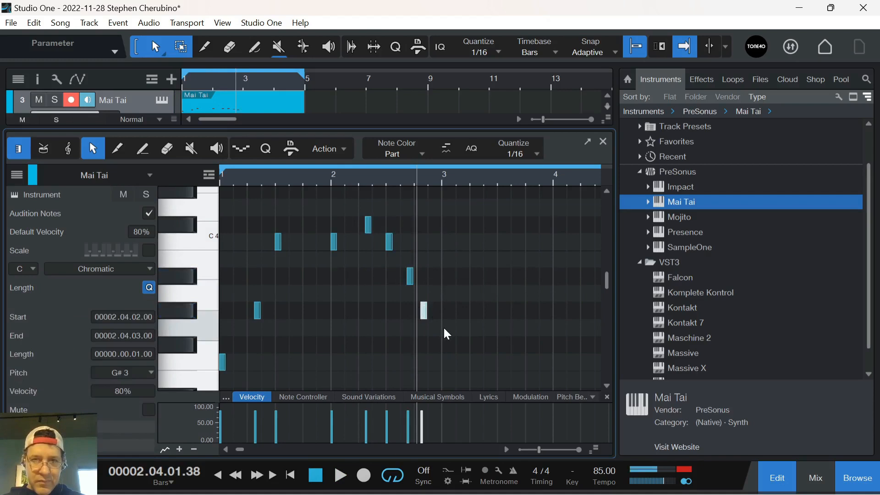
double_click(444, 326)
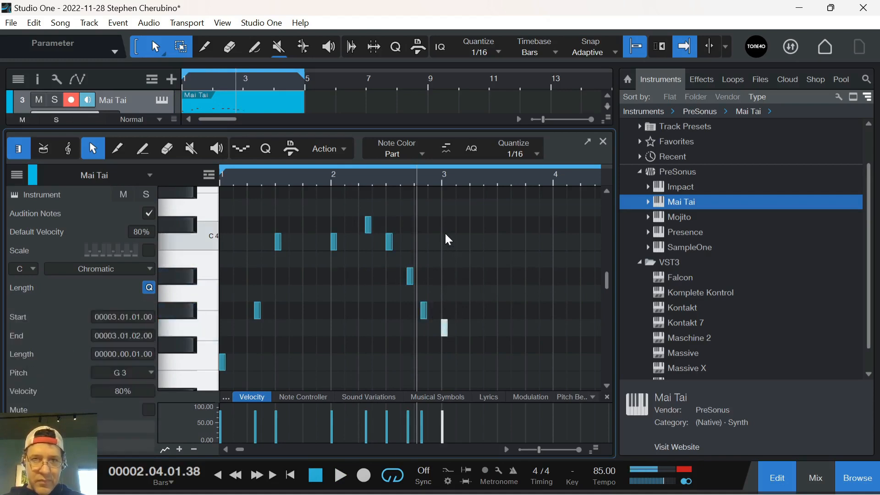
Play the Mai Tai melody from the song start into bar 3 and close the note editor
key(space)
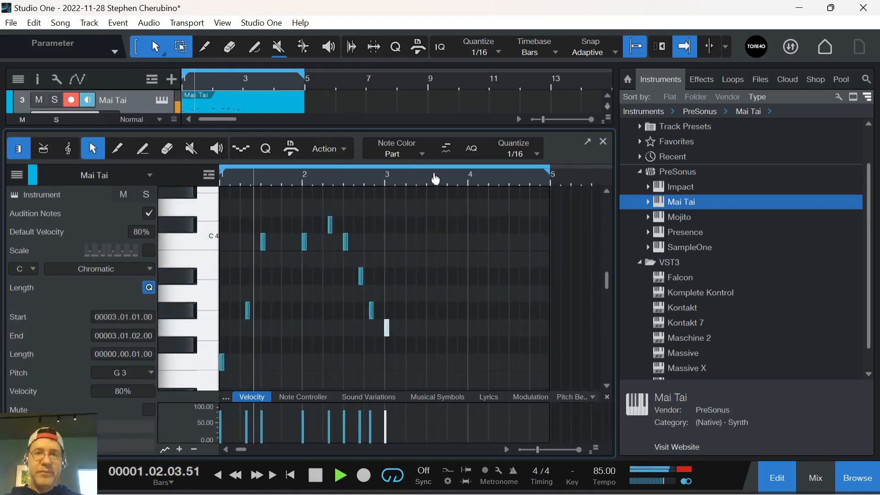
drag(453, 181, 443, 177)
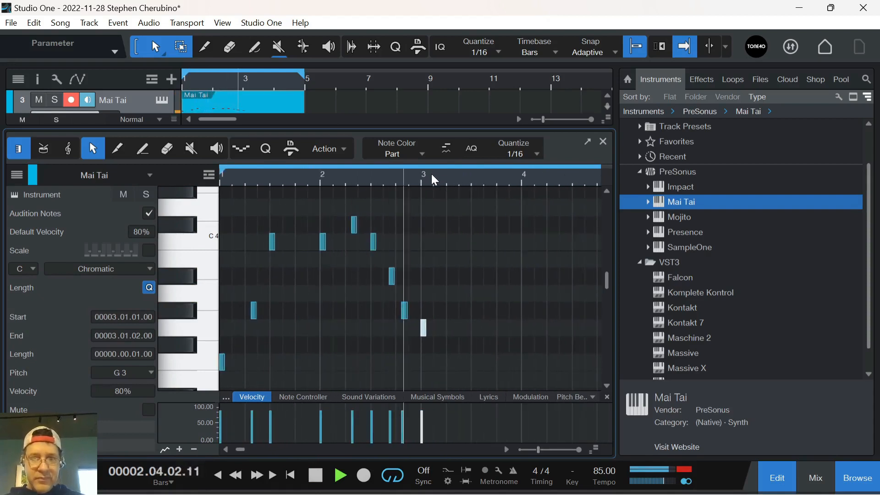
key(space)
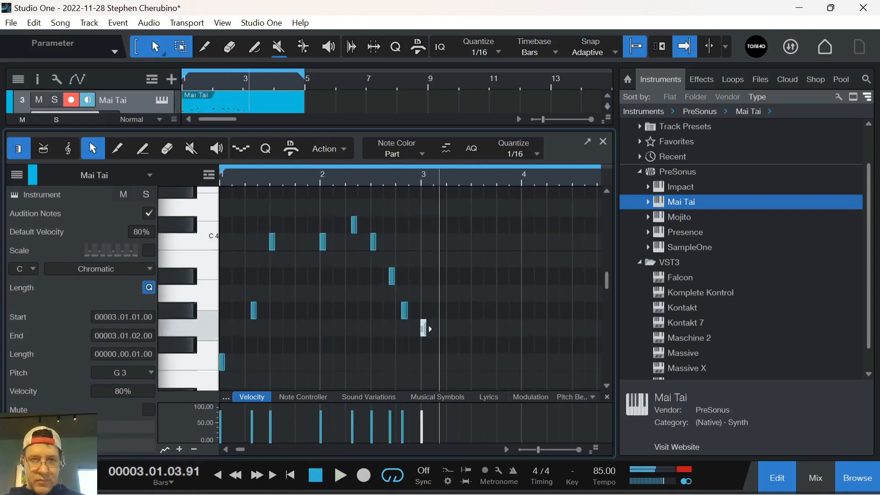
scroll(210, 359, down, 2)
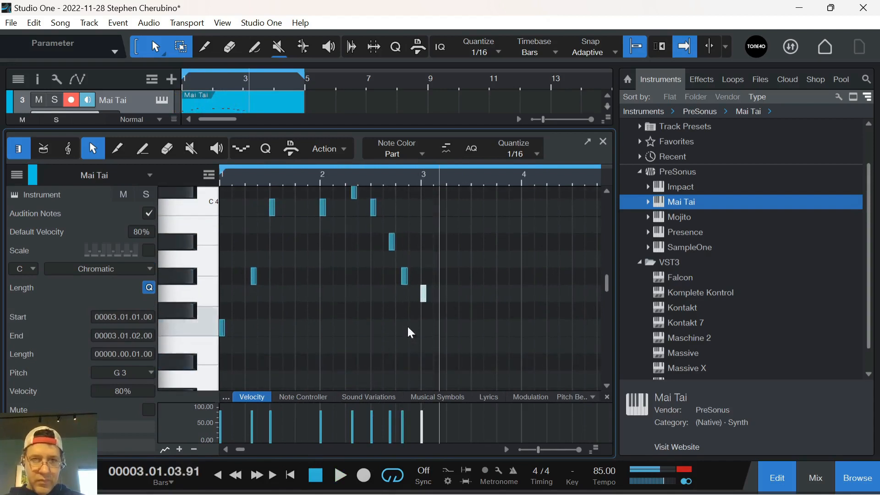
click(603, 141)
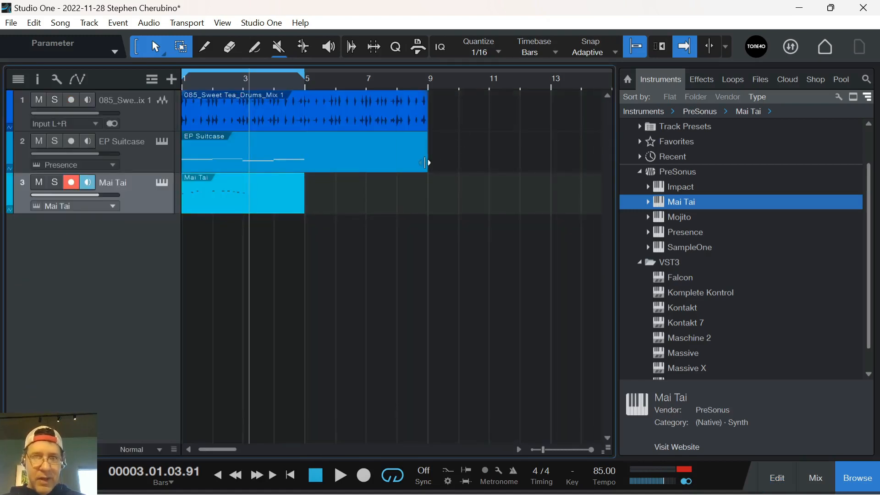
Mute the Mai Tai track and play the drums and bass from the song start into bar 3
click(39, 182)
key(comma)
key(space)
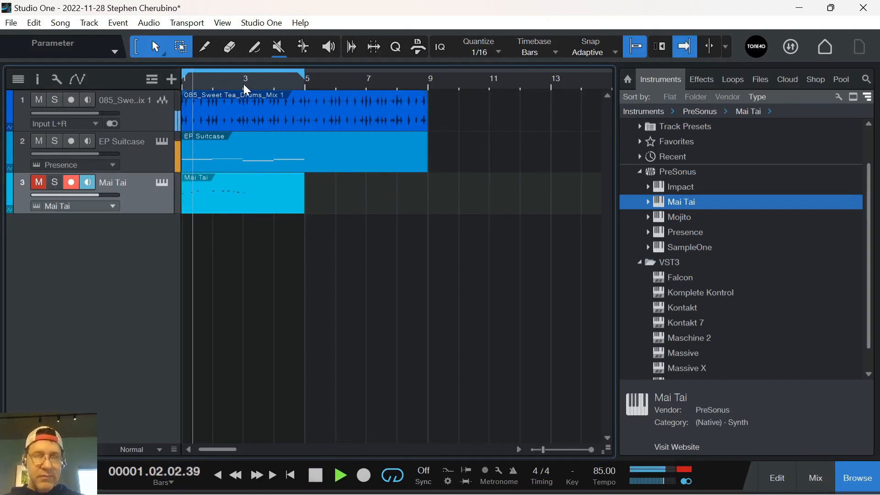
drag(243, 84, 246, 84)
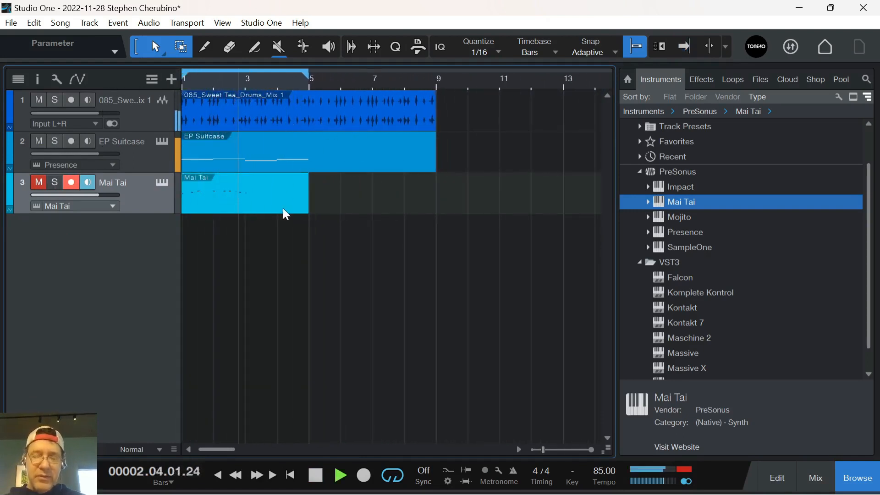
key(space)
Reopen the EP Suitcase part in the note editor and raise all bar 3 notes to D#1
key(f)
double_click(254, 163)
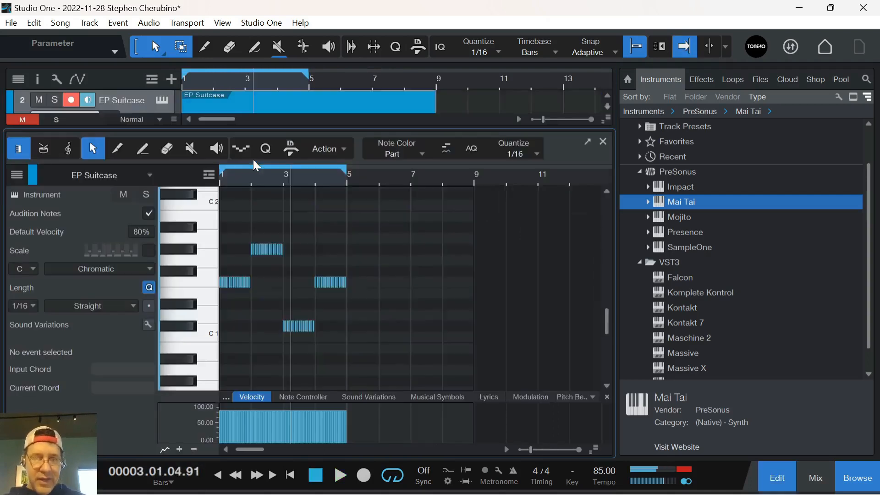
drag(342, 344, 275, 310)
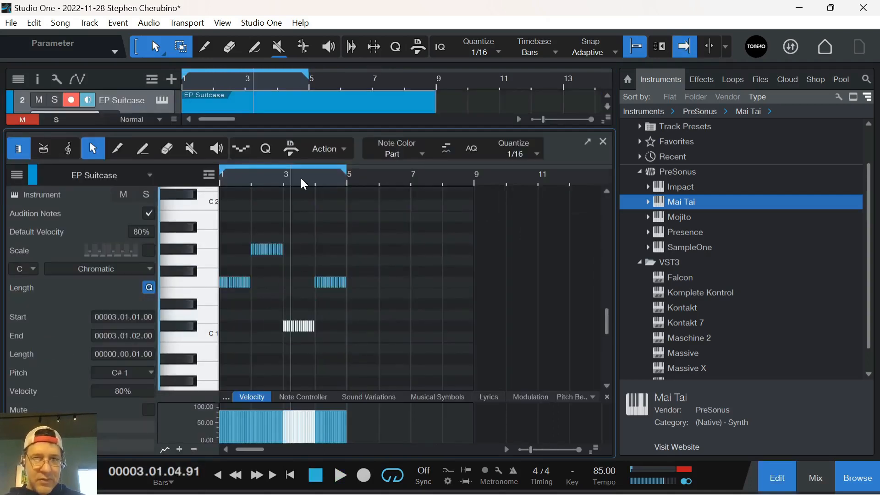
drag(303, 183, 342, 196)
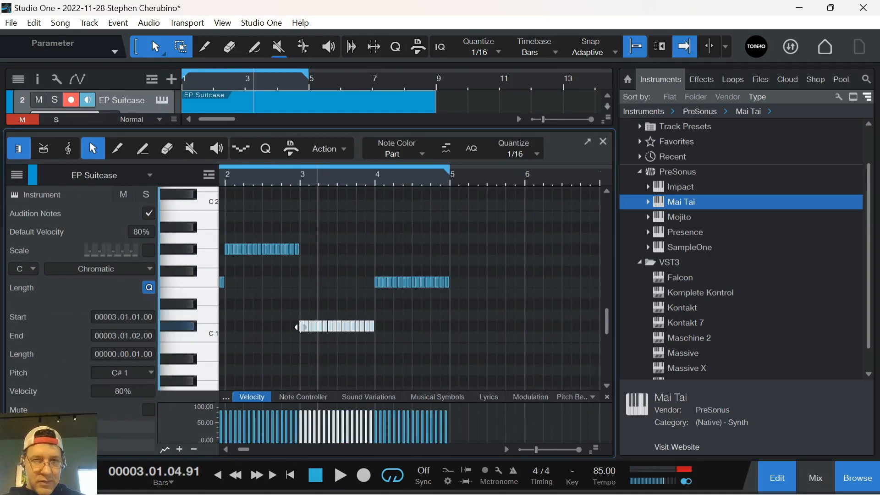
drag(301, 326, 303, 304)
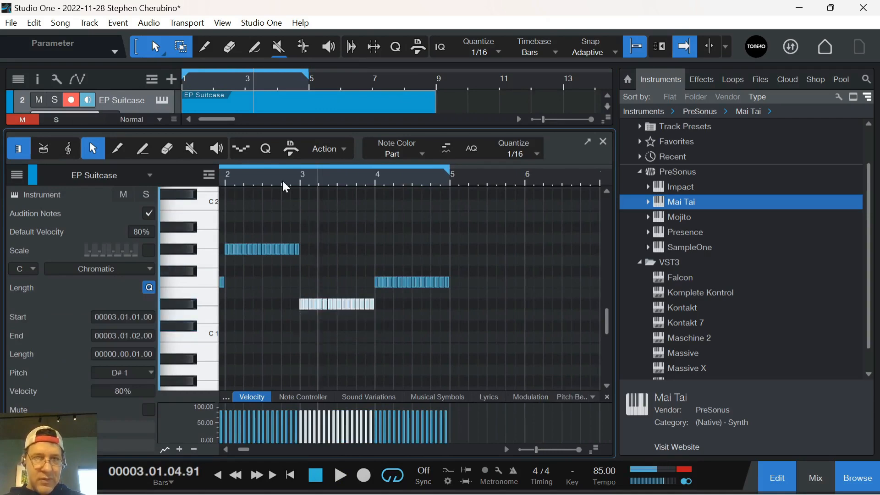
Play the song from the start, close the note editor and unmute the Mai Tai track
key(comma)
key(space)
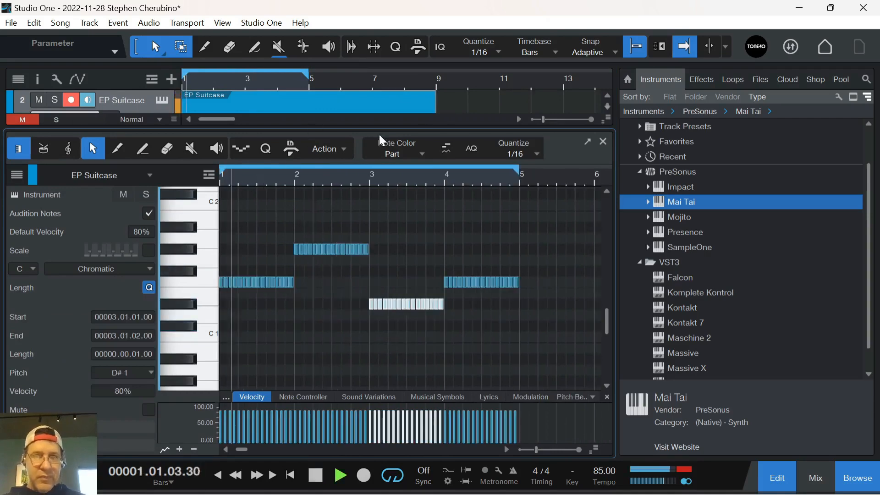
click(603, 141)
click(39, 182)
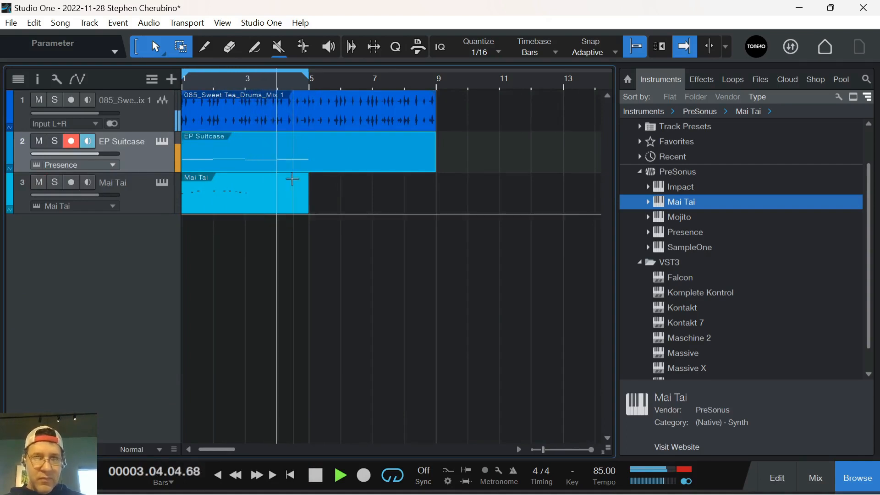
key(space)
Lower all bar 4 notes of the EP Suitcase part beneath the bar 3 notes and close the note editor
double_click(316, 163)
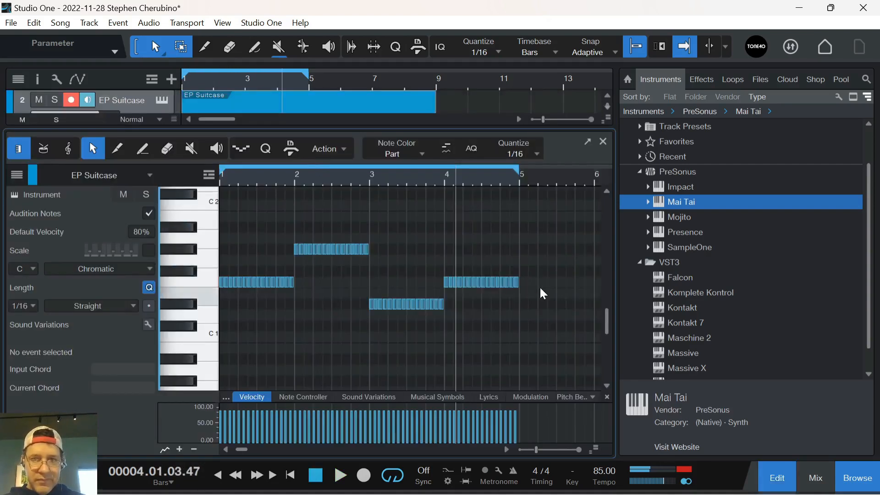
drag(534, 288, 444, 324)
click(603, 141)
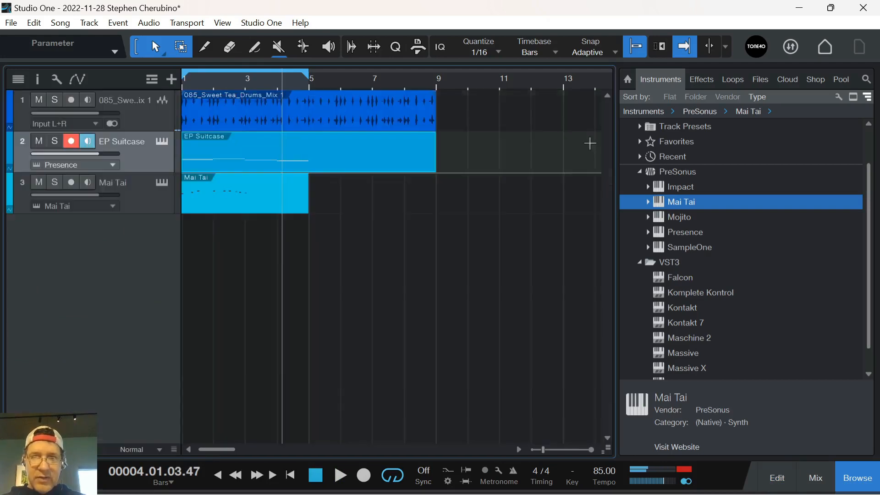
Open the Mai Tai part in an enlarged note editor and play it from the song start into bar 3
double_click(265, 210)
key(space)
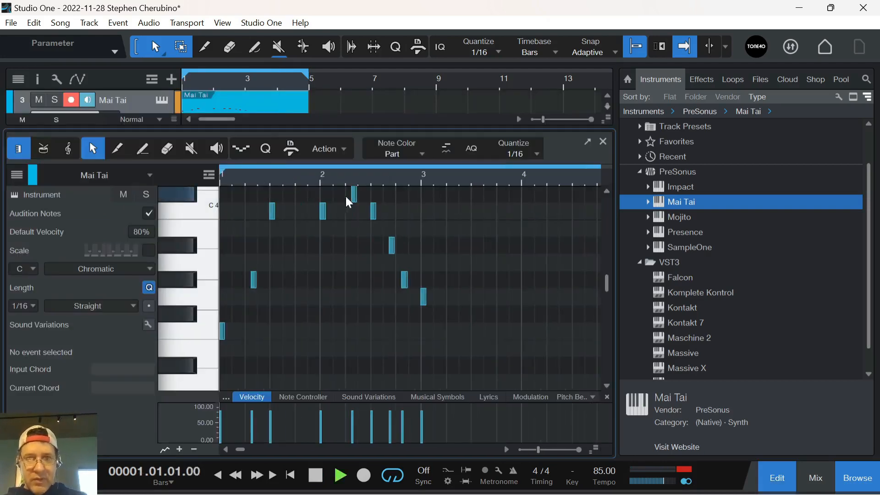
scroll(394, 220, up, 1)
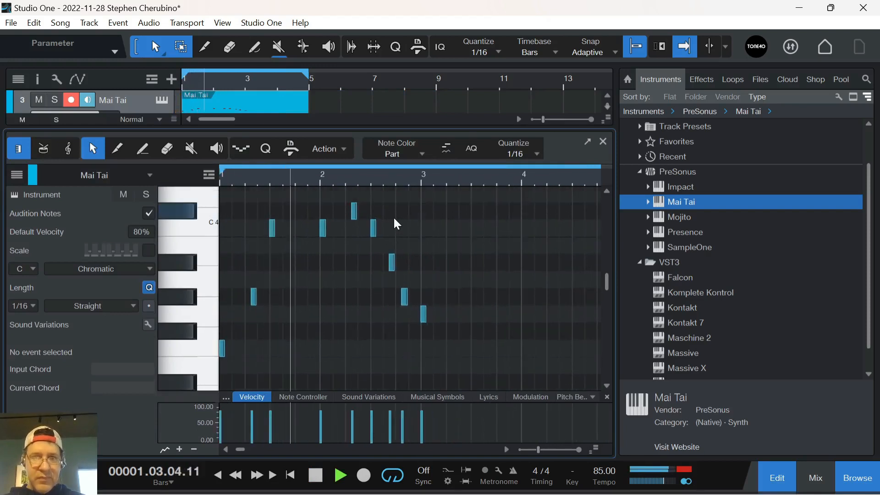
drag(353, 131, 351, 87)
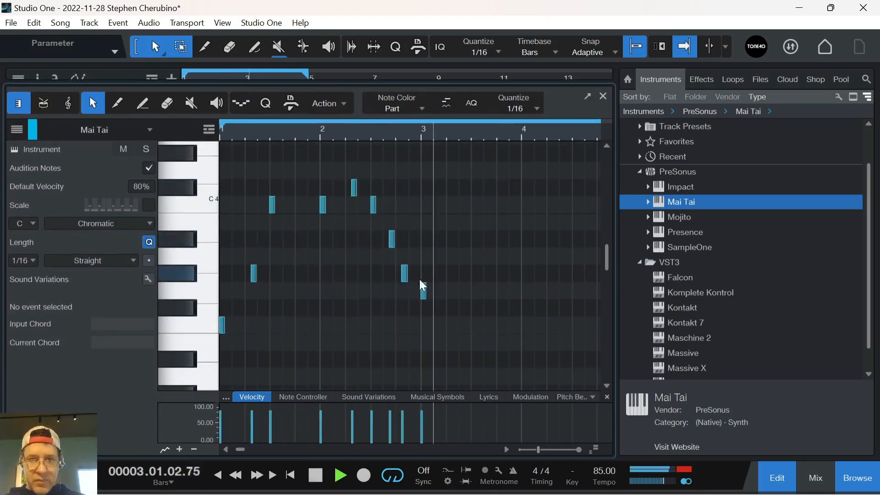
key(space)
Move the G#3 note near the end of bar 2 to 2.4.3 and audition the melody through bar 3
drag(405, 275, 411, 277)
key(space)
key(space)
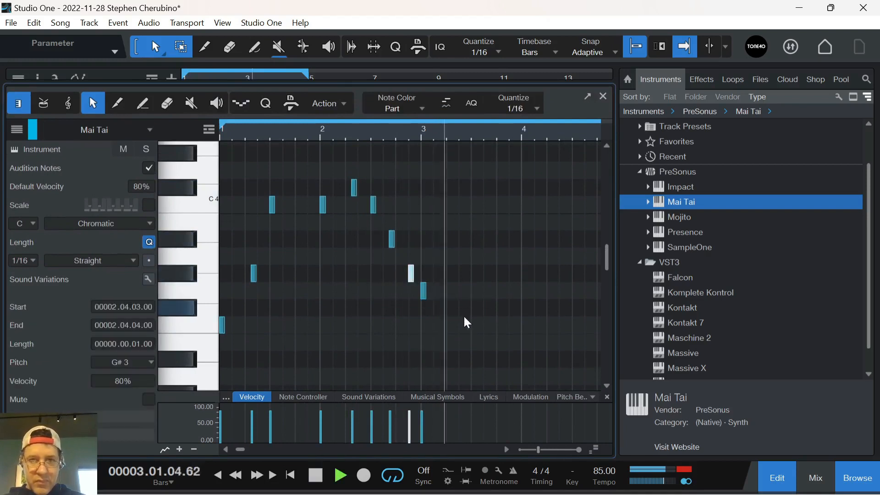
click(419, 133)
key(space)
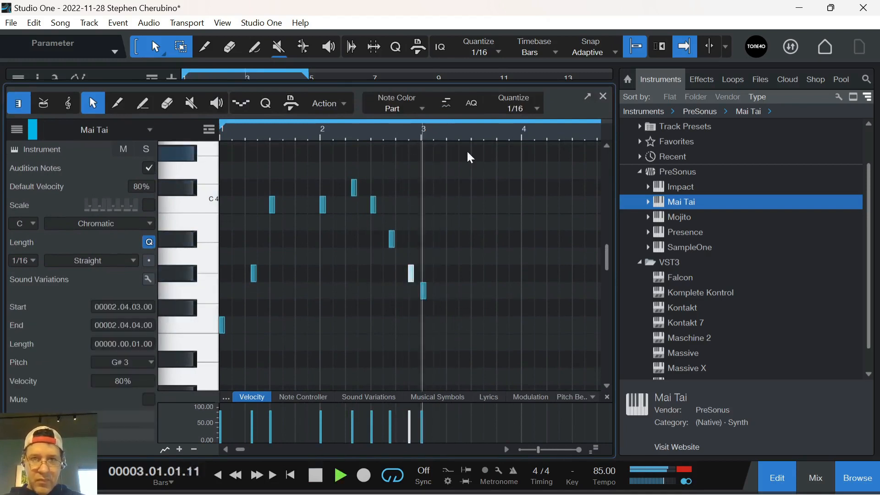
key(space)
Add 1/16 notes G#3 at 3.4.3 and C#3 at 4.1.1, and play the melody from bar 3 into bar 4
double_click(511, 273)
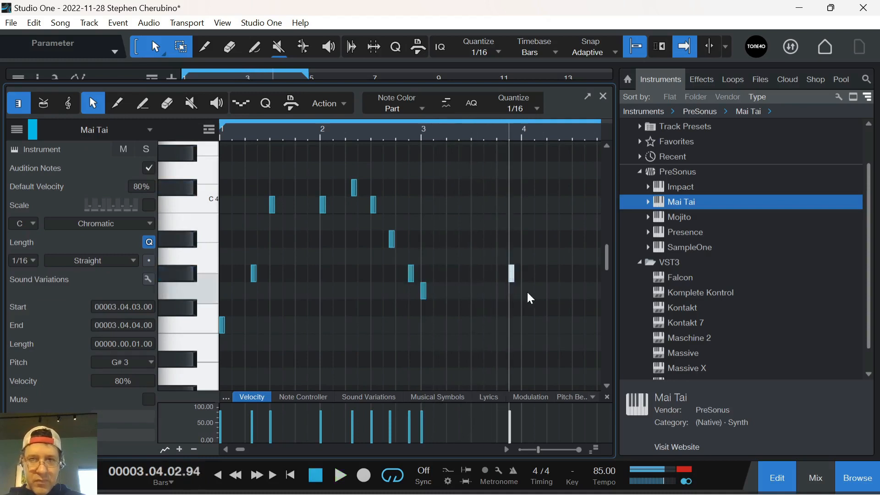
double_click(524, 320)
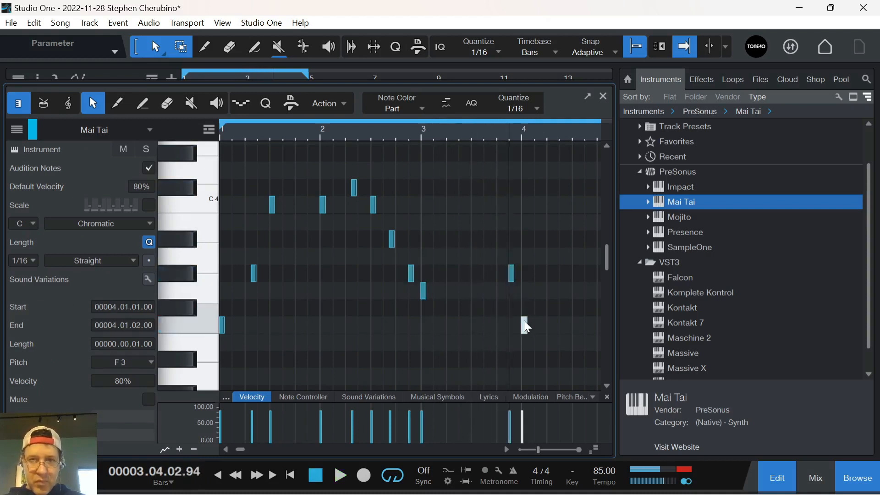
drag(524, 321, 526, 360)
scroll(531, 378, down, 2)
click(419, 133)
key(space)
key(w)
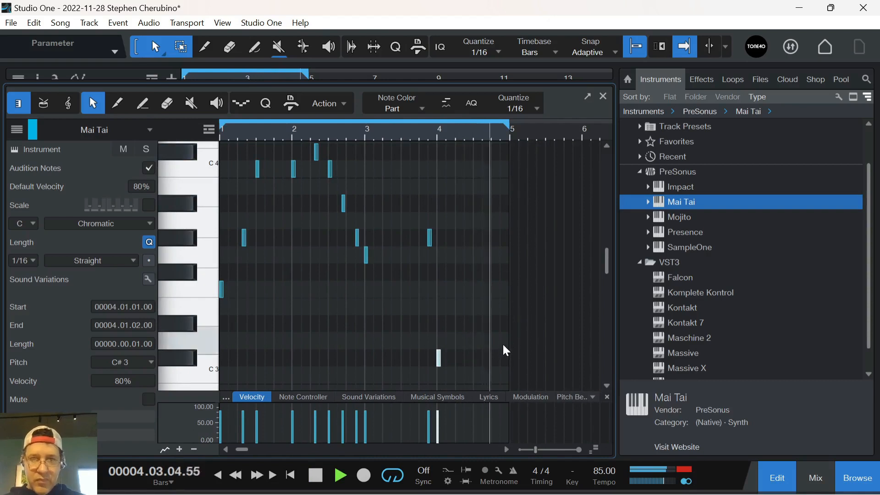
key(space)
Add 1/16 notes C#3 at 4.4.2 and D#3 at 4.4.4 in the Mai Tai melody and play it back
click(498, 357)
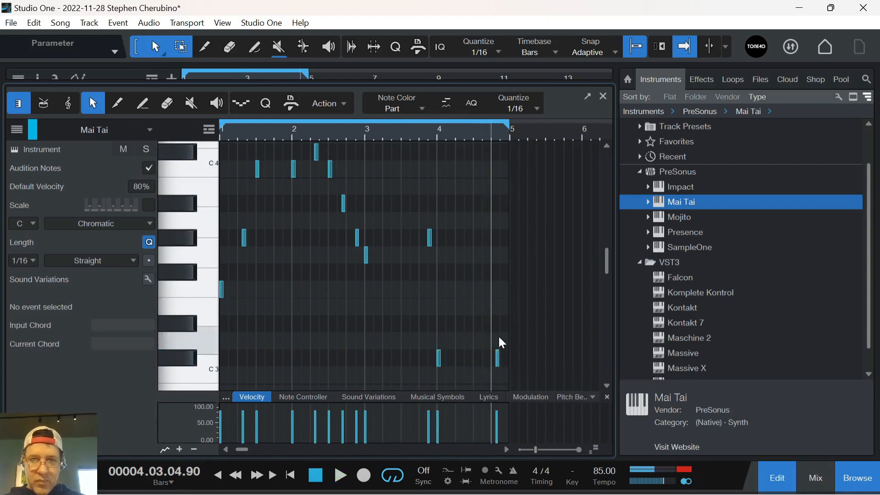
drag(505, 336, 505, 327)
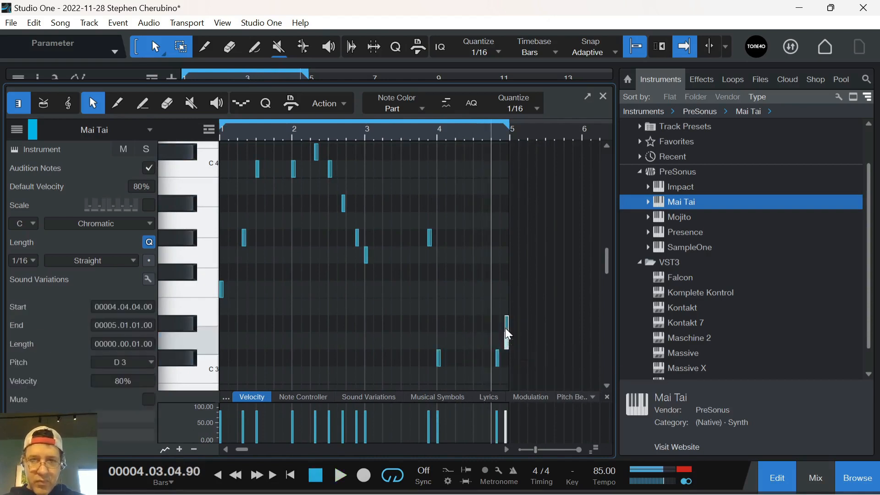
key(space)
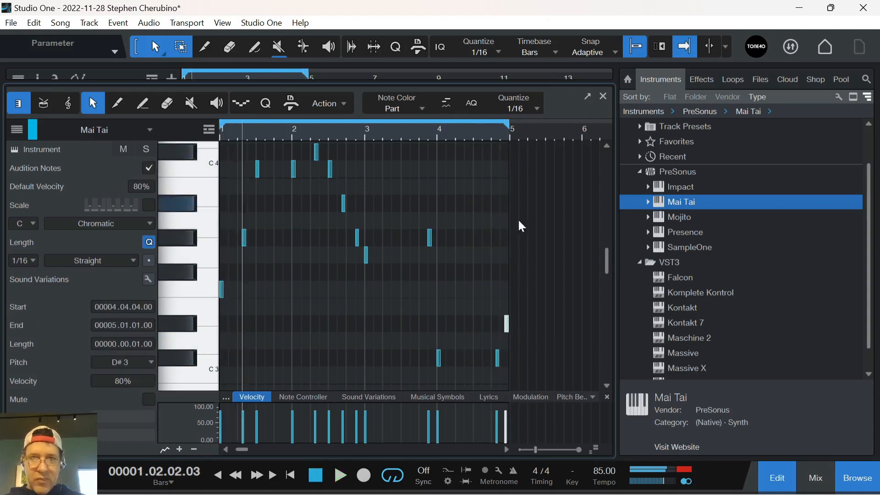
Shift the last two Mai Tai notes to 4.4.1 and 4.4.3, start playback and close the note editor
drag(492, 126, 494, 171)
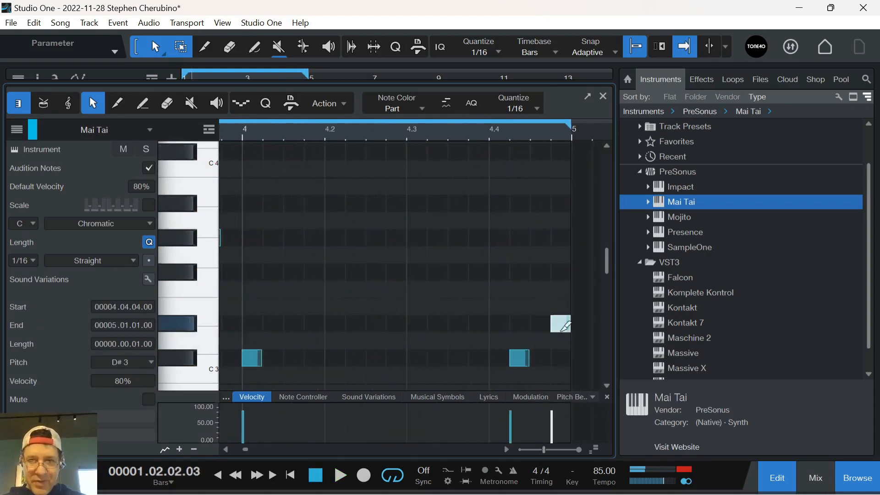
drag(522, 361, 501, 361)
drag(560, 325, 540, 324)
click(457, 131)
key(space)
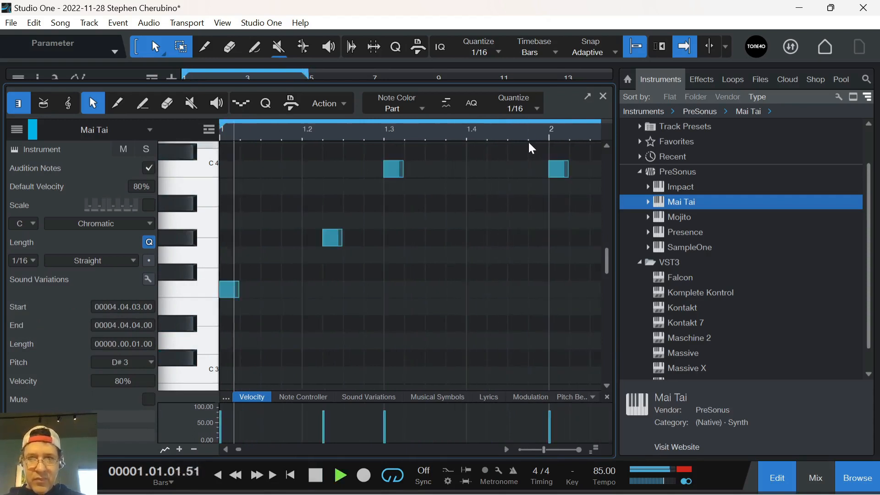
click(602, 97)
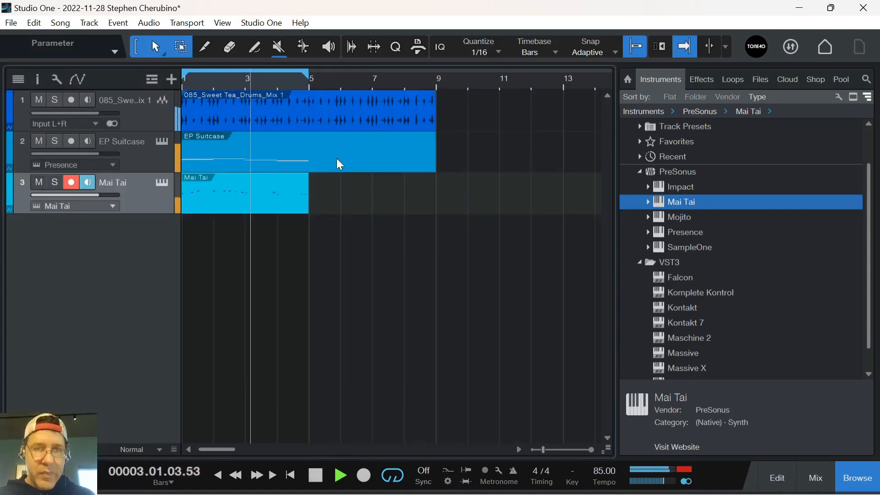
Trim the EP Suitcase part and the drum loop to end at bar 5, and disarm the EP Suitcase track
drag(435, 153, 308, 157)
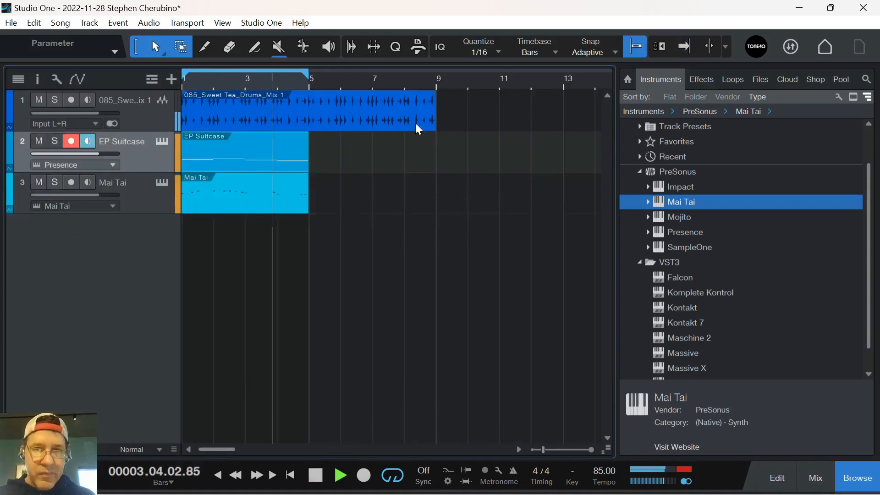
drag(435, 115, 308, 115)
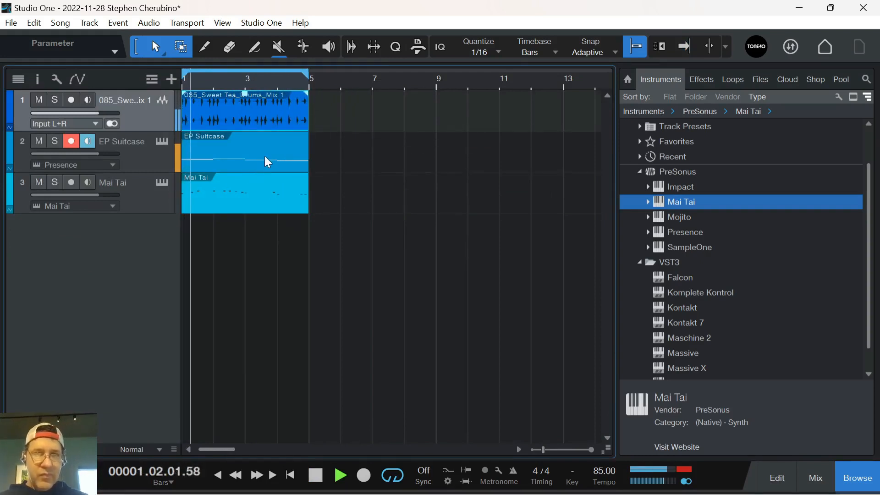
click(71, 141)
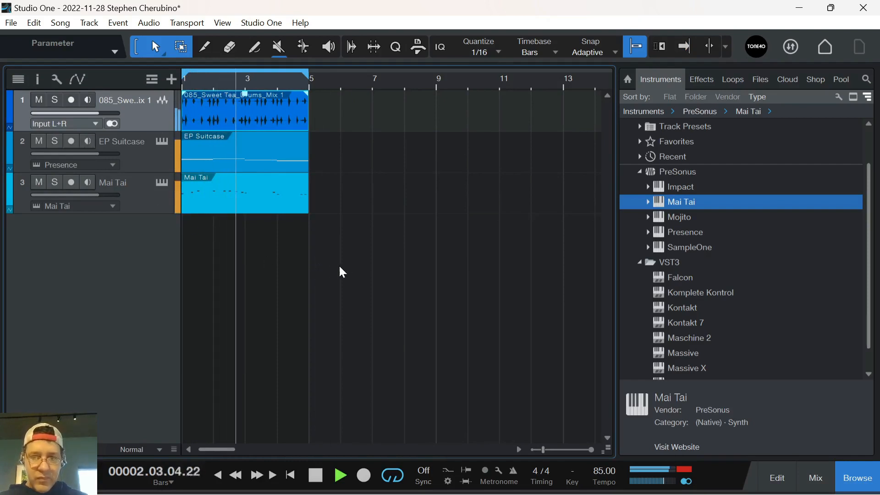
Turn autoscroll back on for the arrangement while the four bars play
key(e)
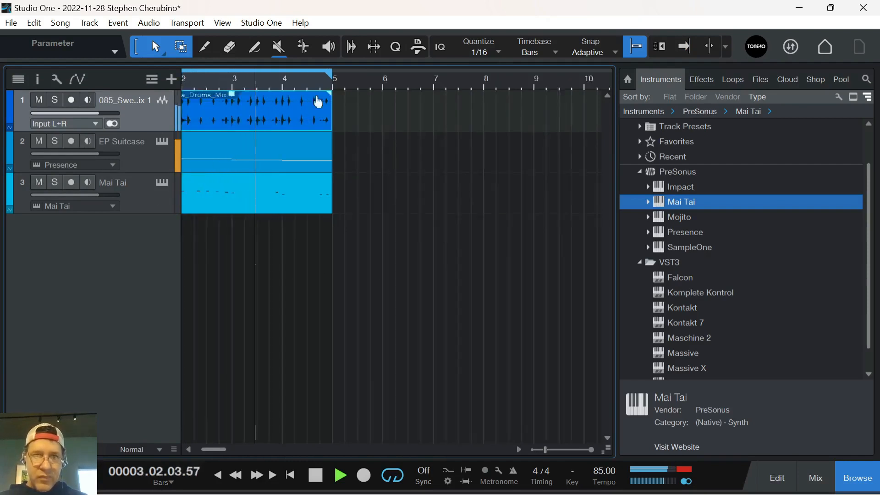
key(w)
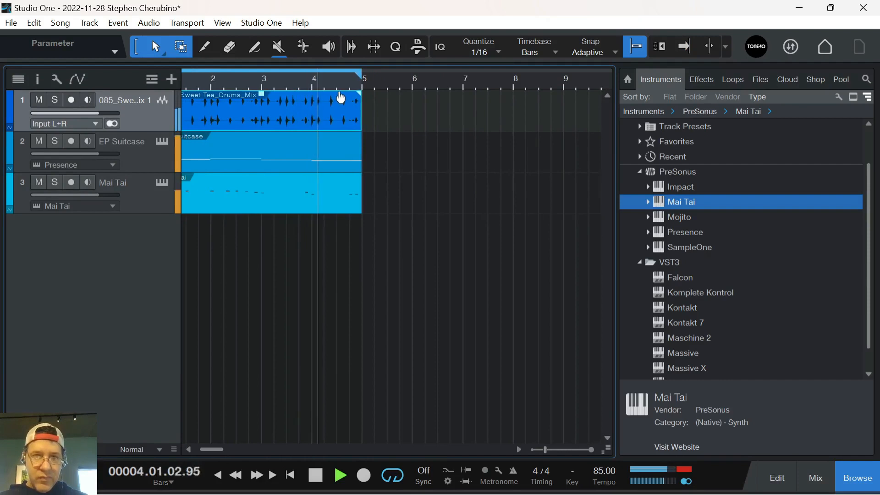
key(e)
key(e)
key(w)
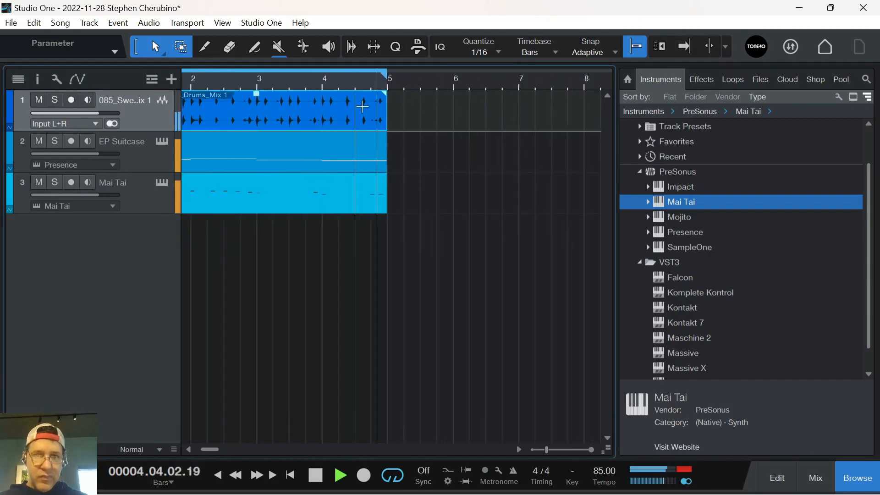
key(f)
Switch to OBS to check the recording's audio levels, then return to the start of the Studio One arrangement
click(456, 479)
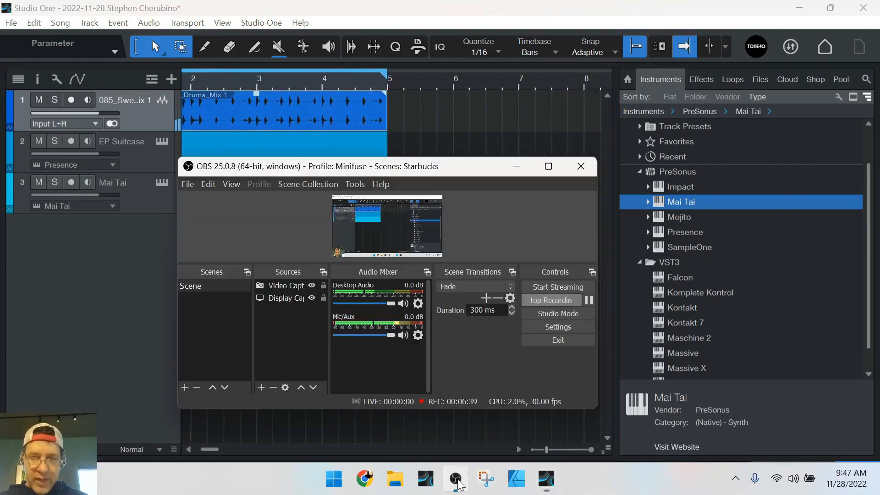
click(456, 479)
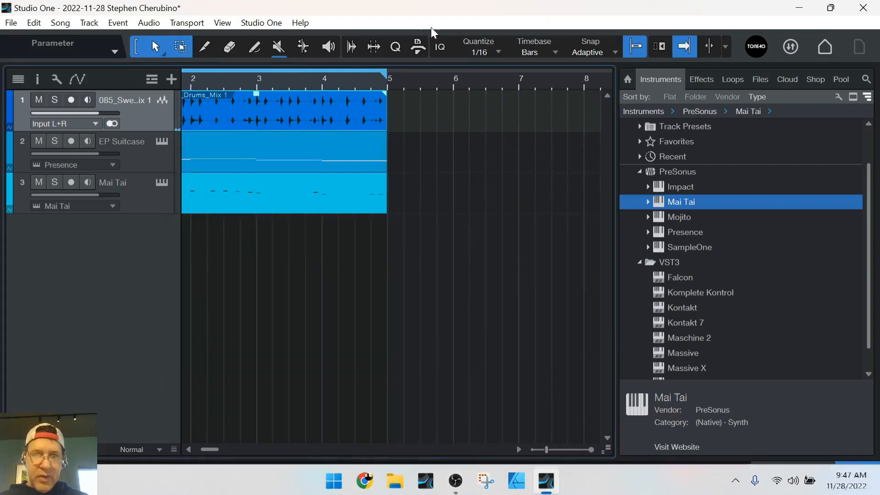
drag(285, 81, 401, 81)
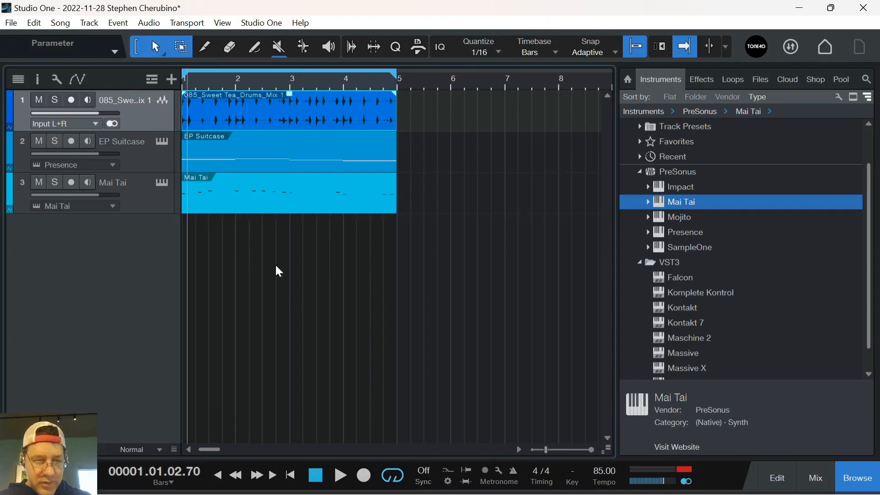
Open the mixer and add a Limiter to the Main channel's post-fader effects
key(F3)
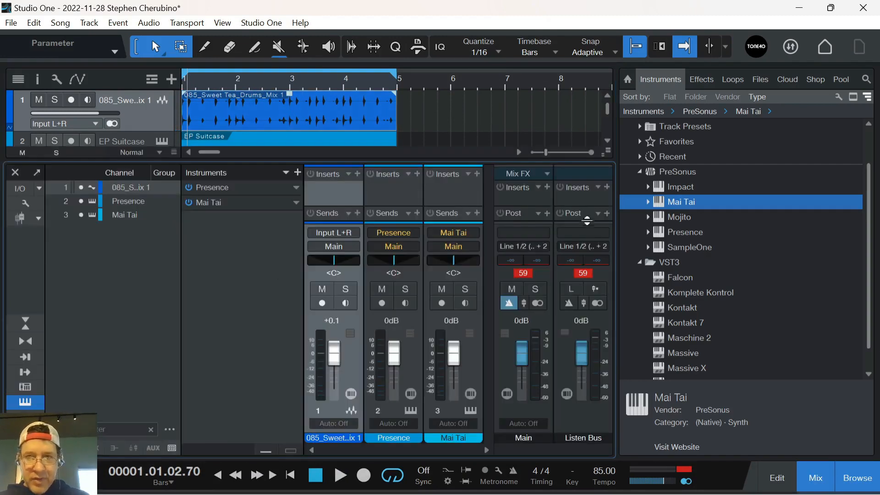
click(547, 214)
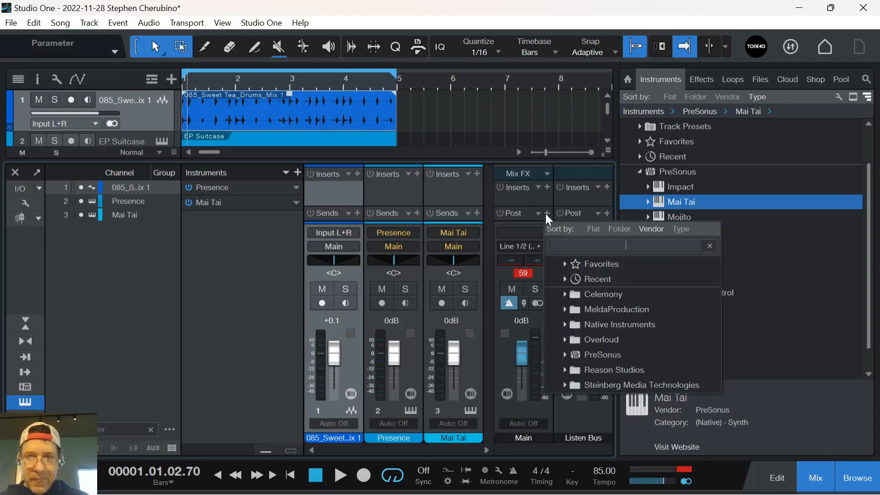
text(limit)
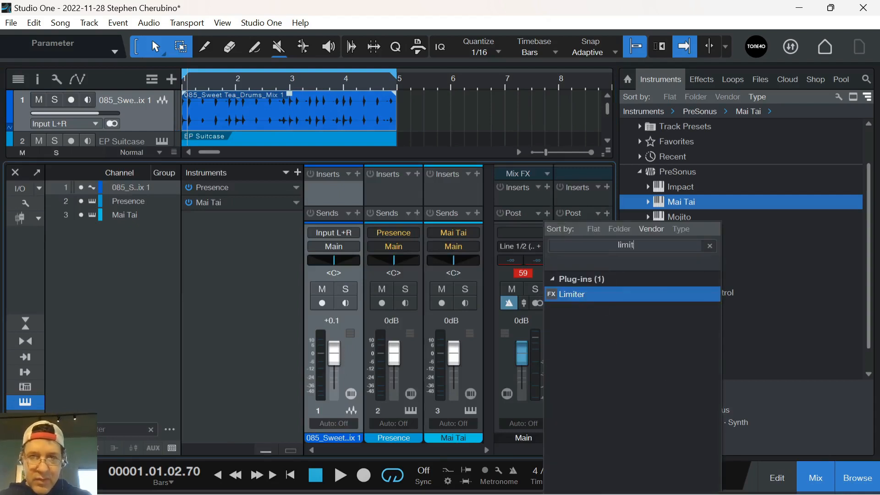
double_click(592, 296)
Set the Limiter threshold to 0.00 dB, test it with playback from the song start, and close the Limiter and mixer
key(comma)
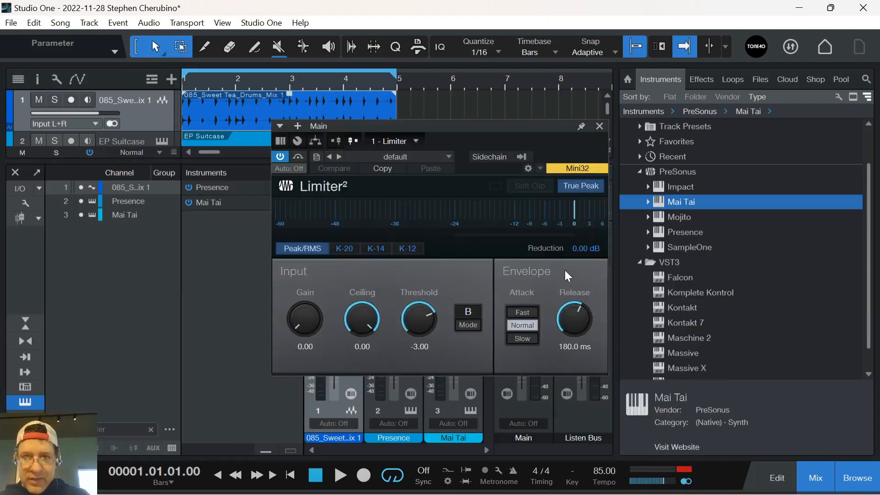
drag(421, 317, 414, 235)
key(space)
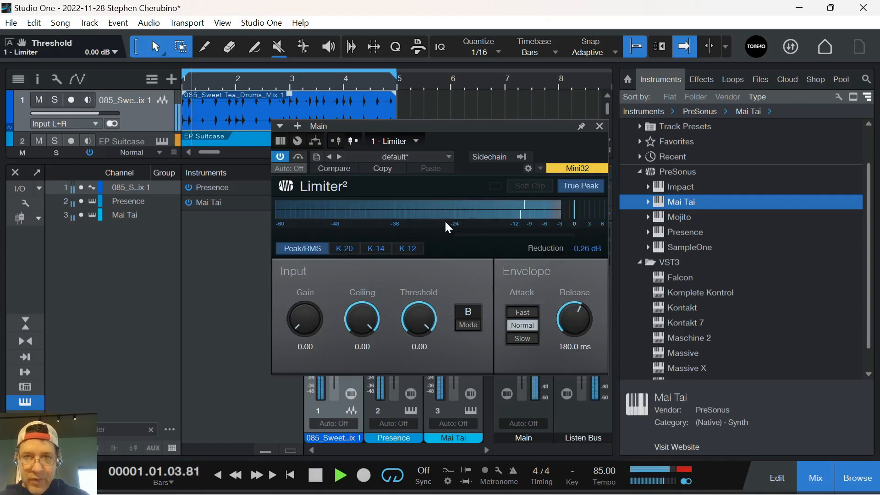
key(space)
click(600, 126)
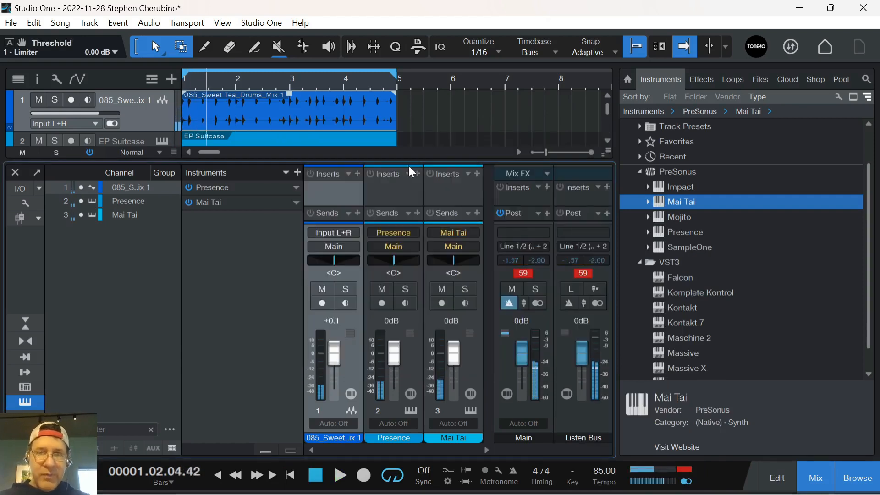
click(818, 478)
Return to the song start and add a SampleOne instrument below the Mai Tai track
key(comma)
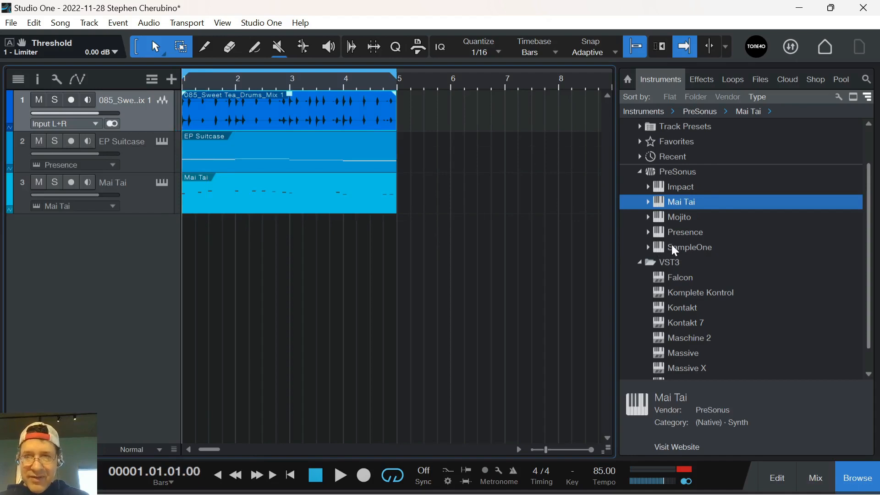
drag(678, 250, 408, 246)
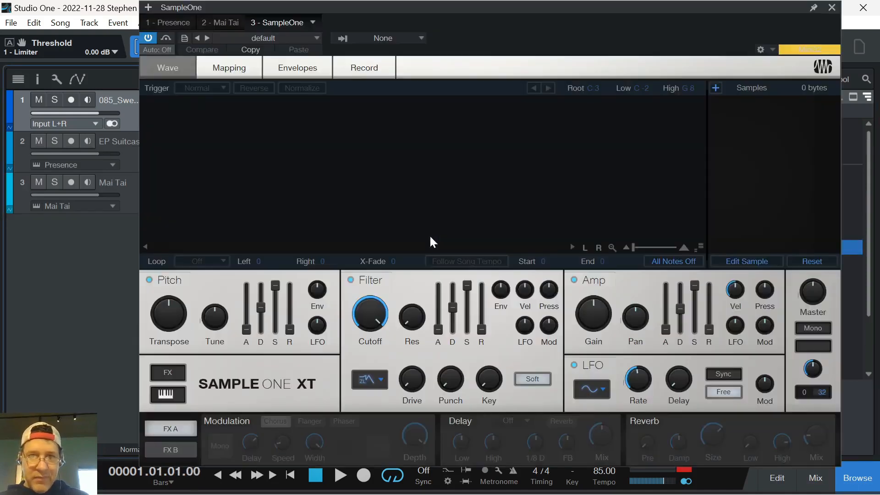
Record two short vocal samples into SampleOne from Input L+R
click(360, 68)
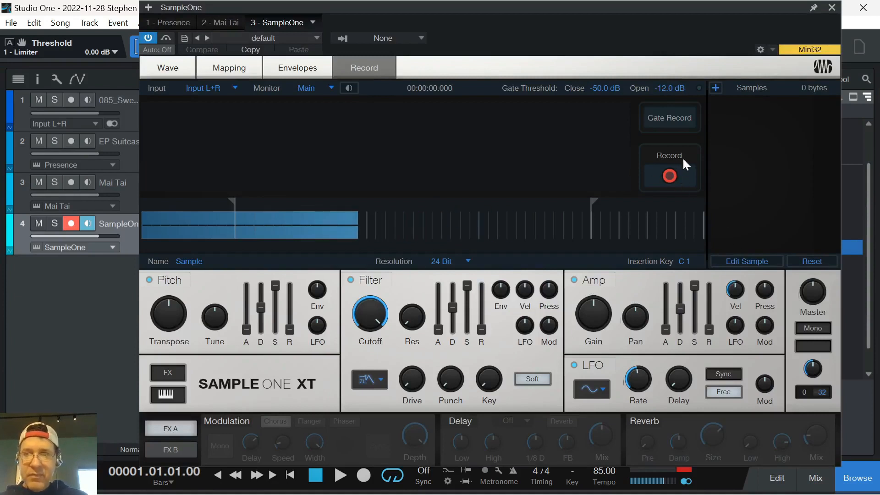
click(677, 174)
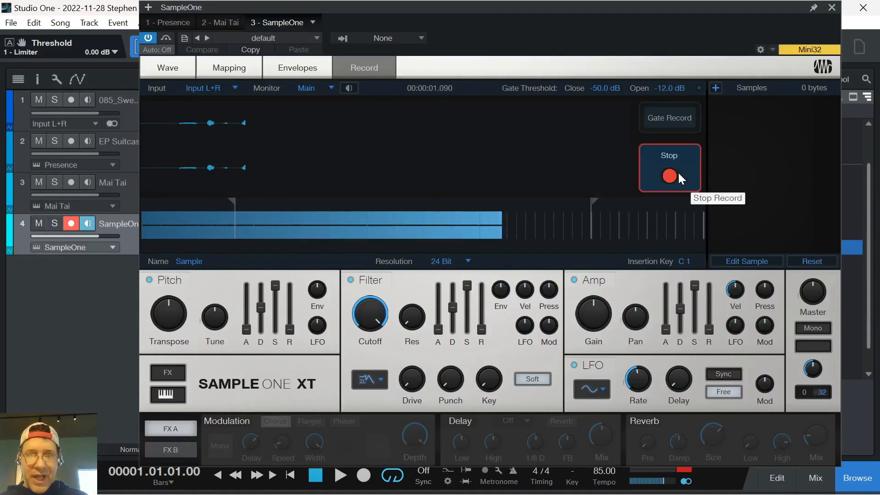
click(669, 173)
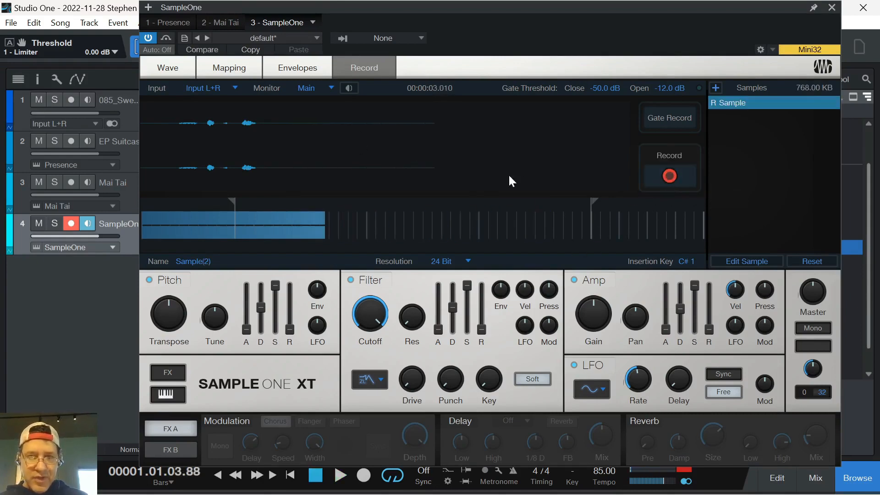
click(670, 175)
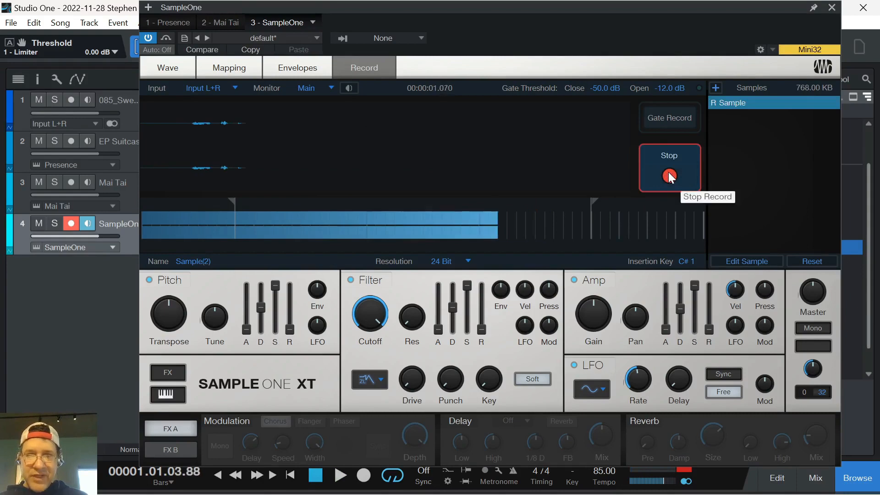
click(668, 174)
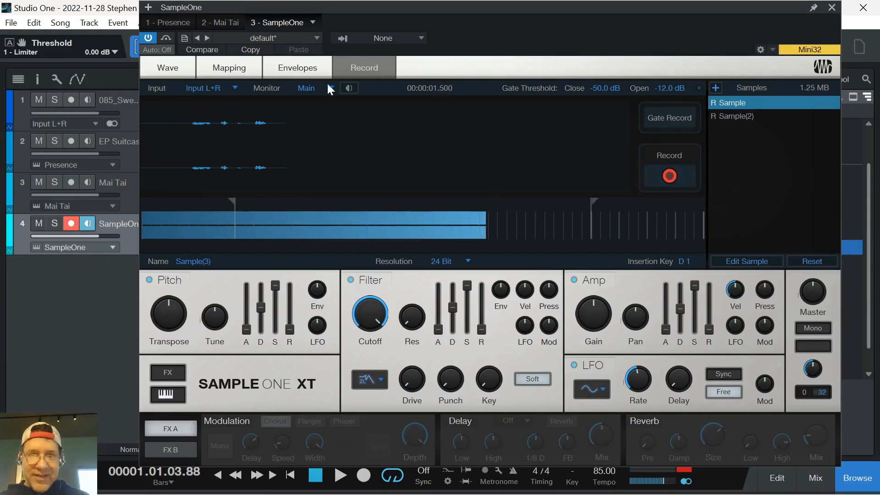
Trim the first recorded sample to its spoken section, with start at 16613 and end at 53270
click(170, 68)
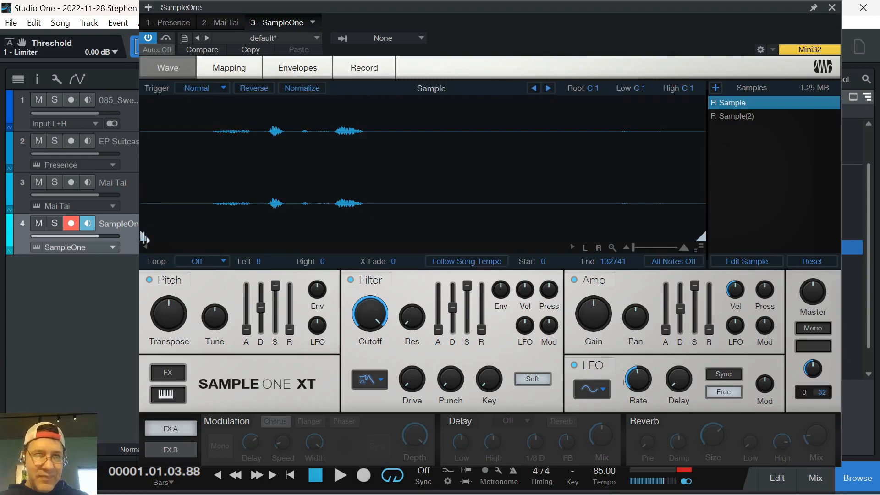
drag(145, 239, 217, 249)
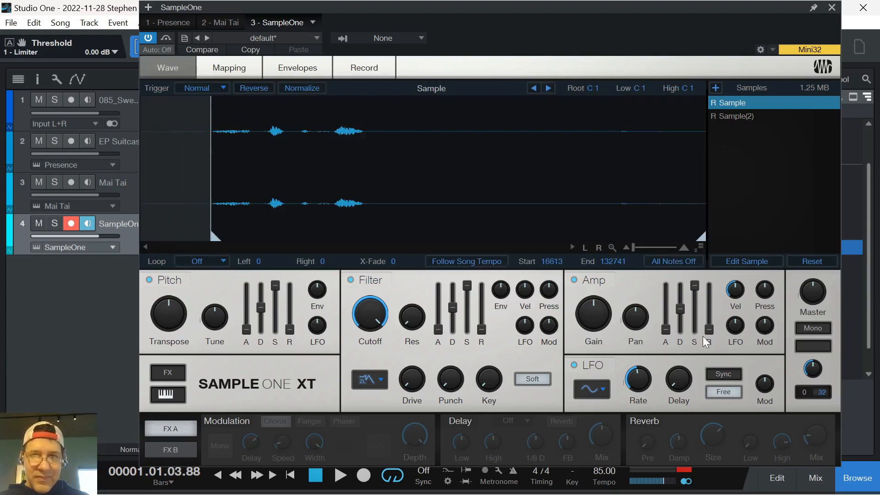
mouse_move(701, 237)
mouse_down()
mouse_move(369, 220)
mouse_move(365, 202)
mouse_up()
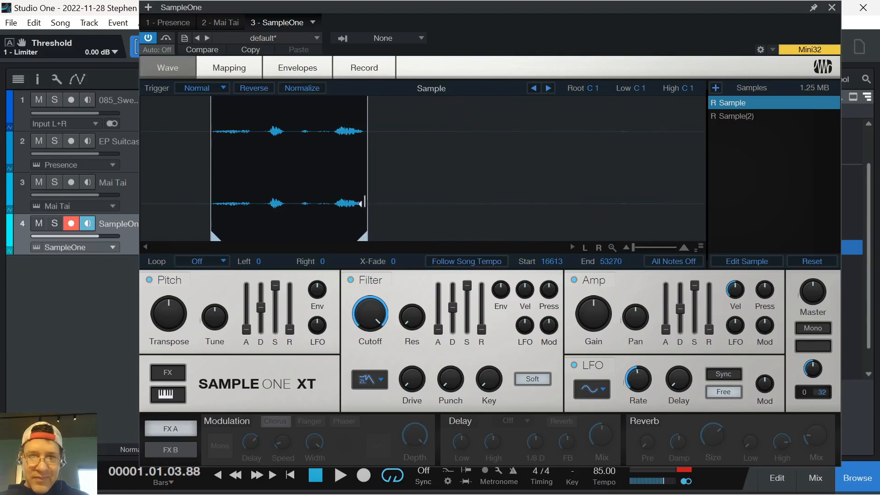
Map the first sample across the keyboard from C -2 to E 4
drag(451, 13, 447, 1)
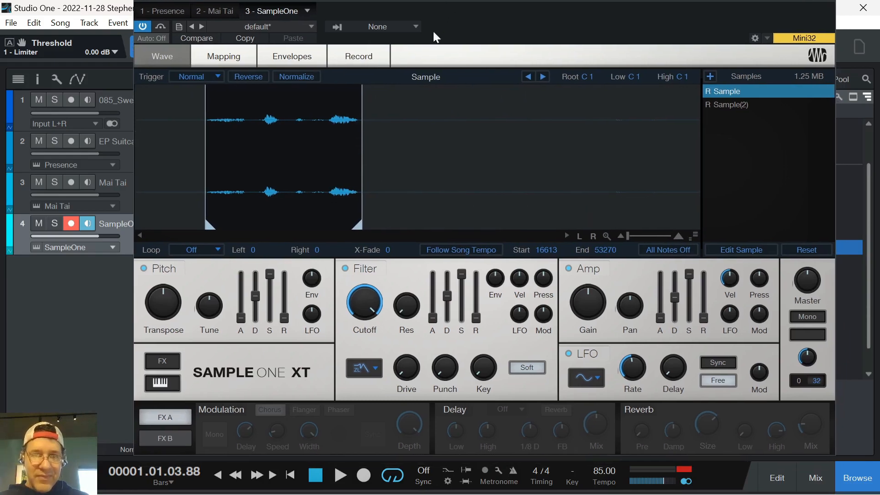
click(224, 56)
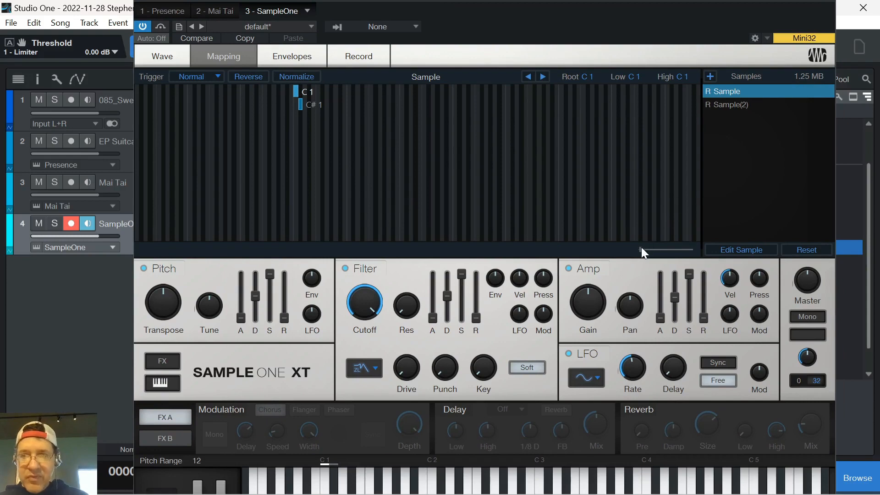
drag(642, 249, 661, 250)
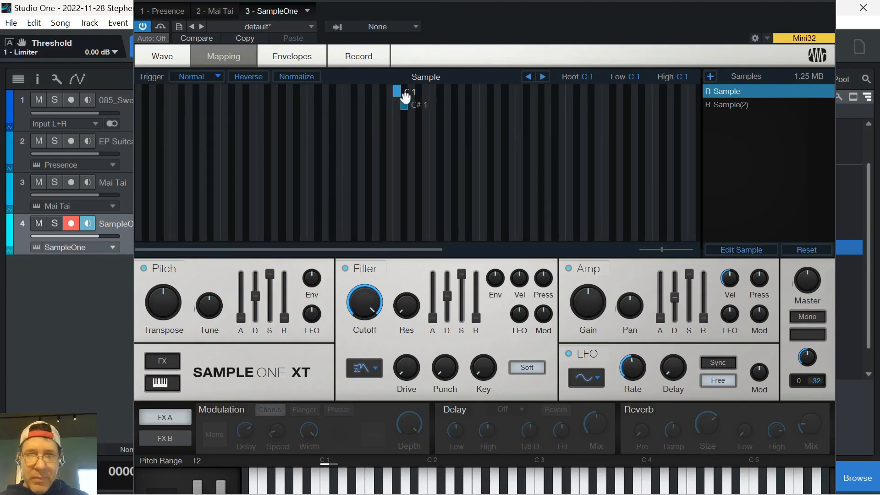
drag(406, 93, 686, 127)
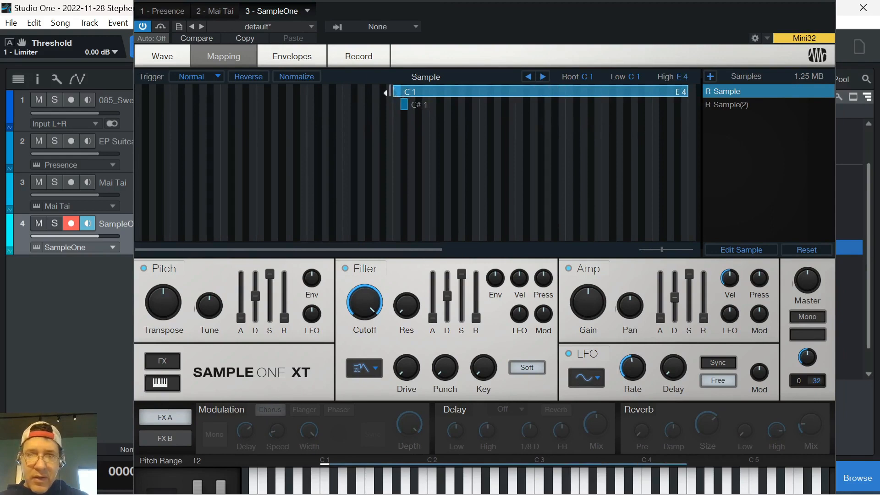
drag(387, 92, 109, 75)
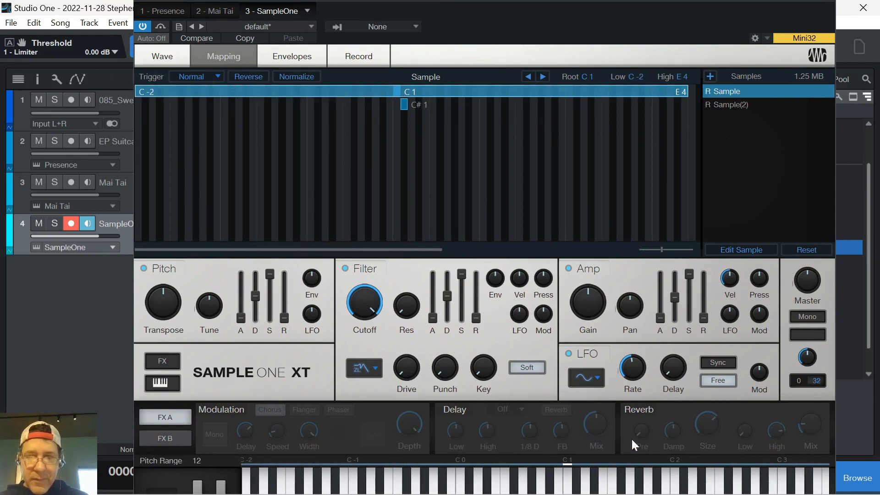
Audition the mapped sample on the virtual keyboard, raise SampleOne's Master gain to +10.0 dB, and close the instrument window
click(572, 481)
click(583, 482)
click(601, 486)
click(611, 488)
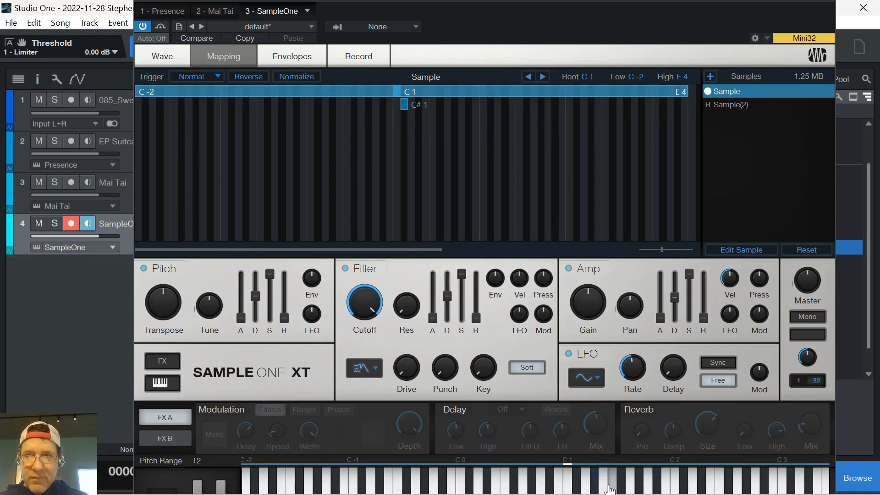
drag(803, 287, 806, 275)
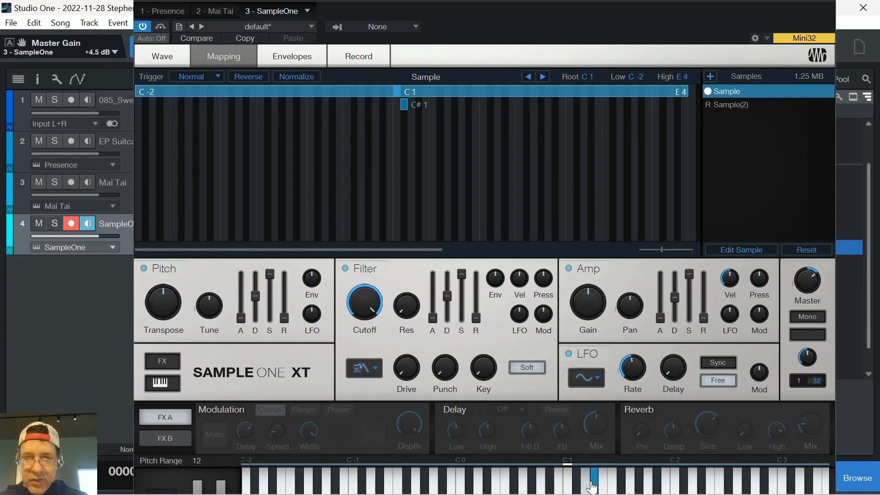
click(568, 490)
drag(807, 282, 776, 202)
click(568, 490)
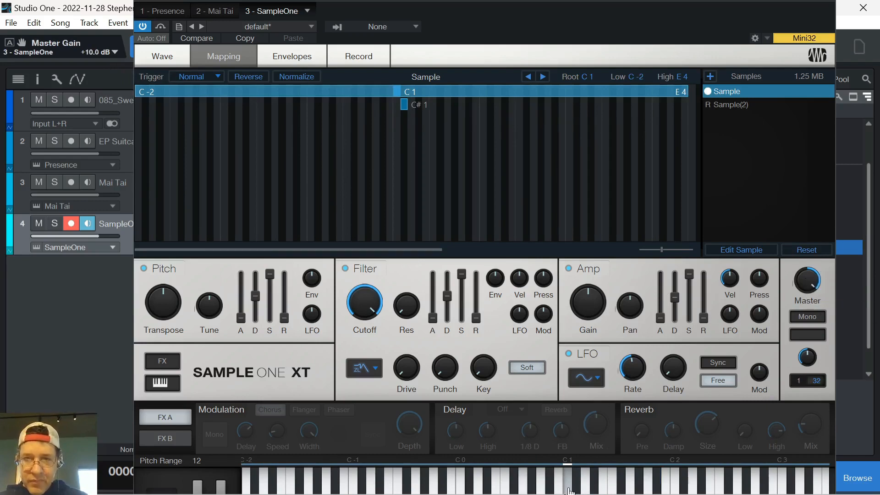
drag(742, 1, 684, 29)
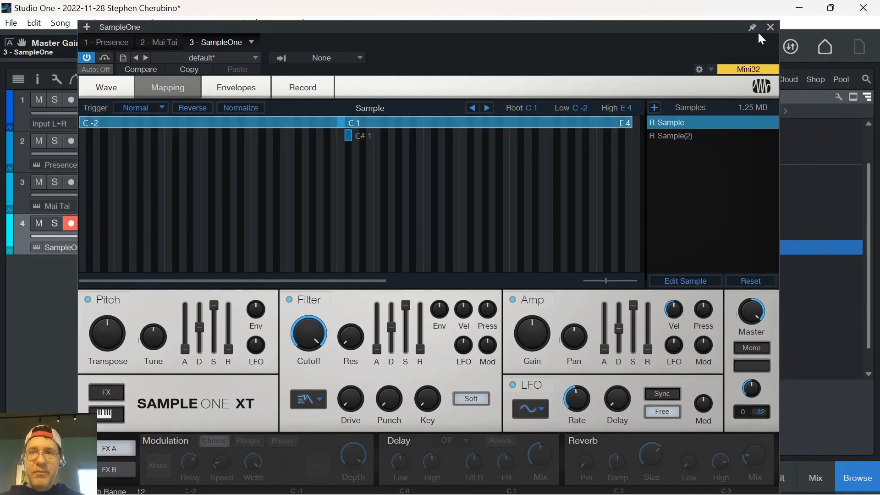
click(770, 27)
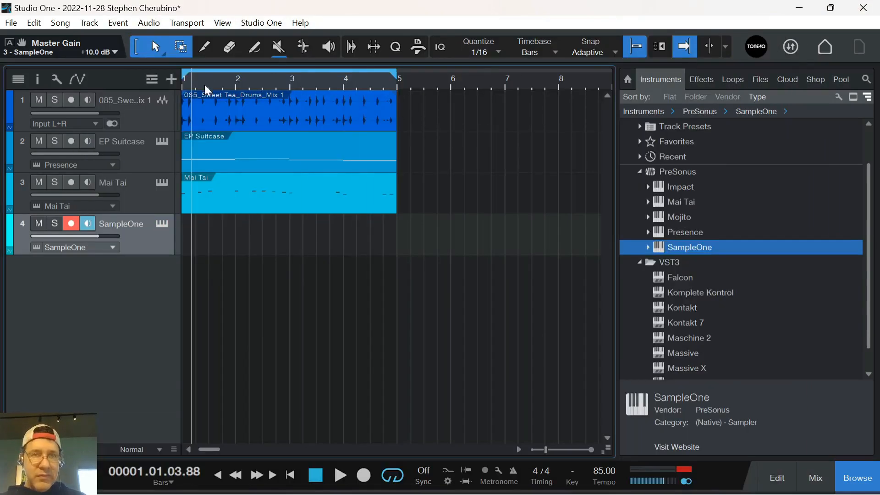
Create a four-bar part on the SampleOne track, open it for editing and audition keys down to C 2
double_click(195, 249)
double_click(193, 244)
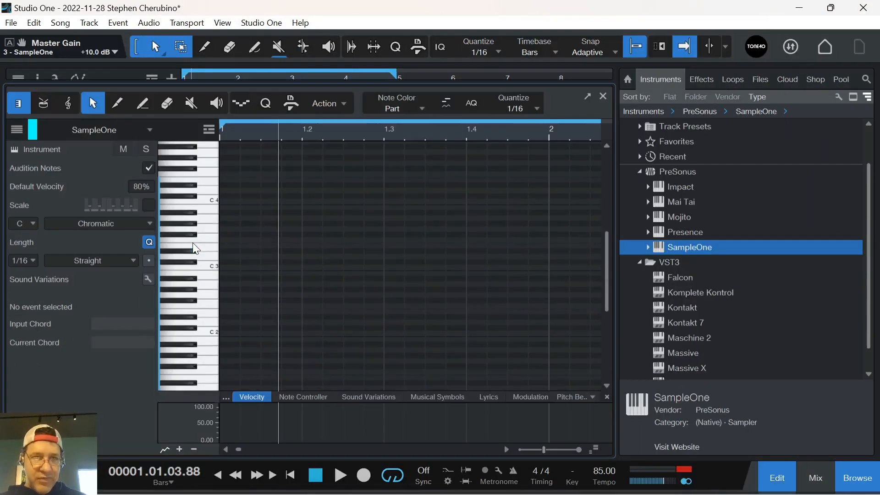
click(206, 281)
click(208, 323)
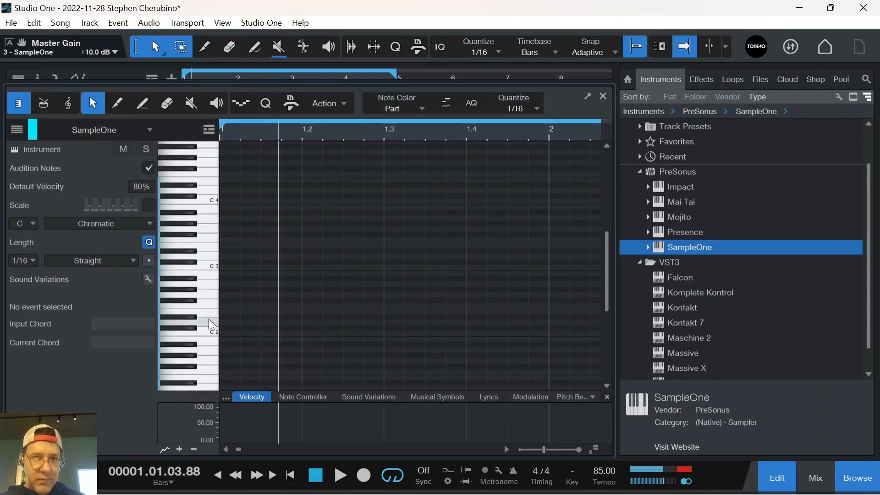
click(211, 338)
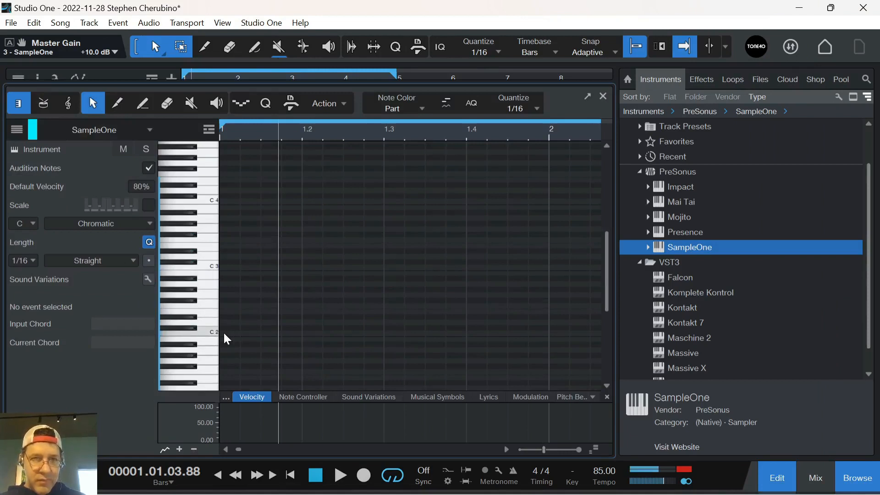
Add a 1/16 note on C 2 at the start of bar 1, check it with playback, and close the note editor
double_click(224, 334)
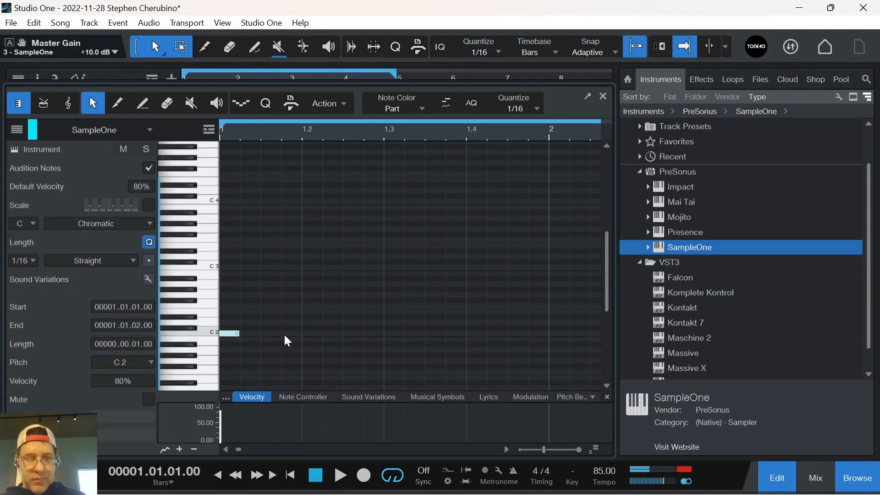
key(space)
key(space)
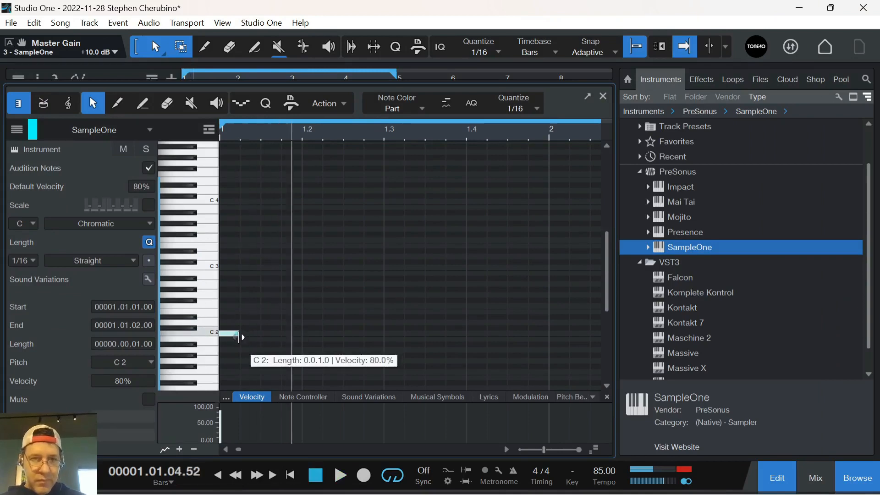
key(space)
key(space)
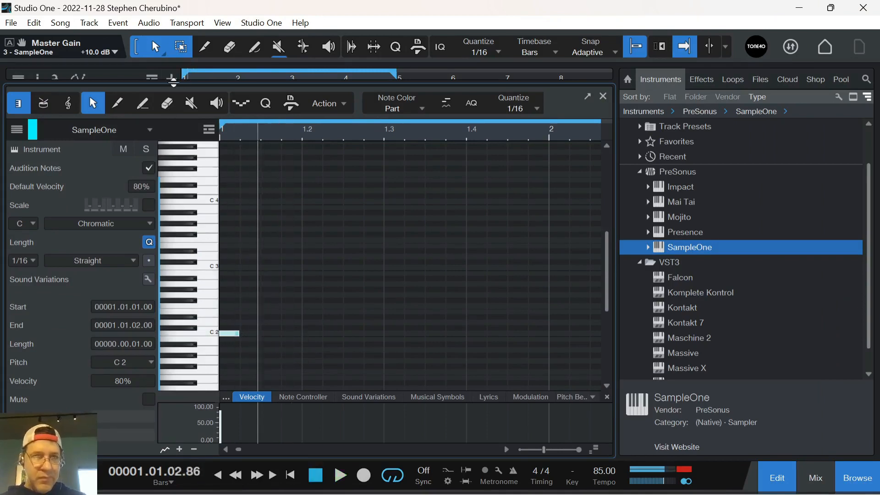
click(602, 95)
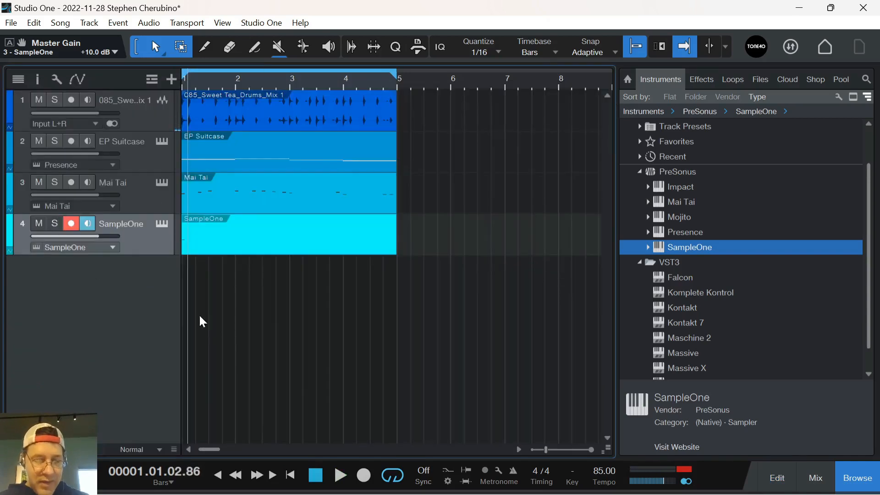
Open the mixer, hide its instrument rack, and reduce the channels to the small, narrow layout
key(F3)
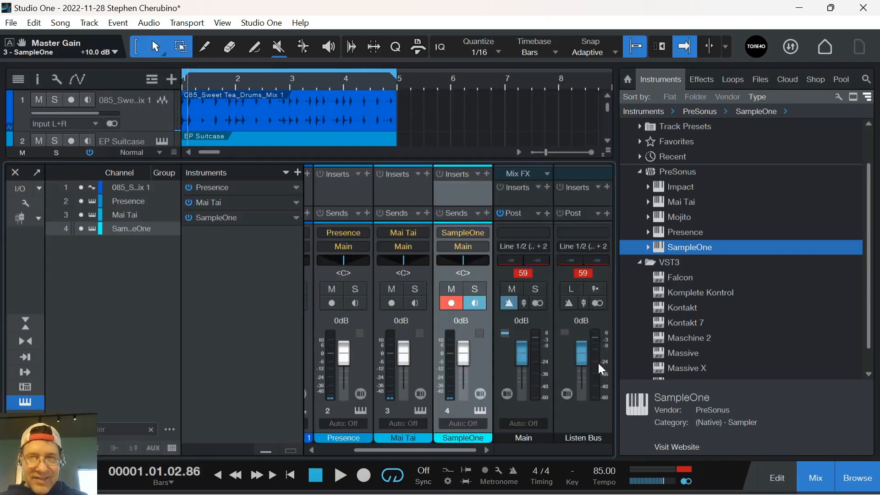
click(25, 403)
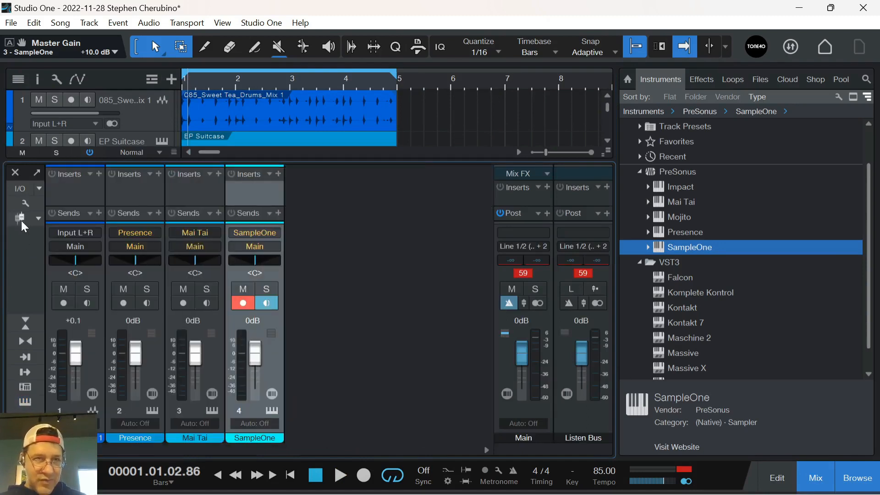
click(25, 323)
click(25, 341)
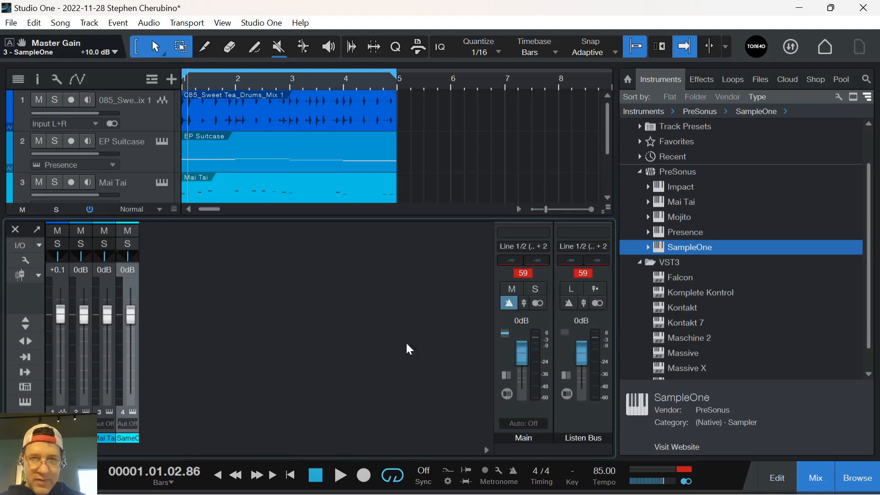
Add an FX channel to the mixer with Room Reverb as its insert, and close the effect window
right_click(319, 275)
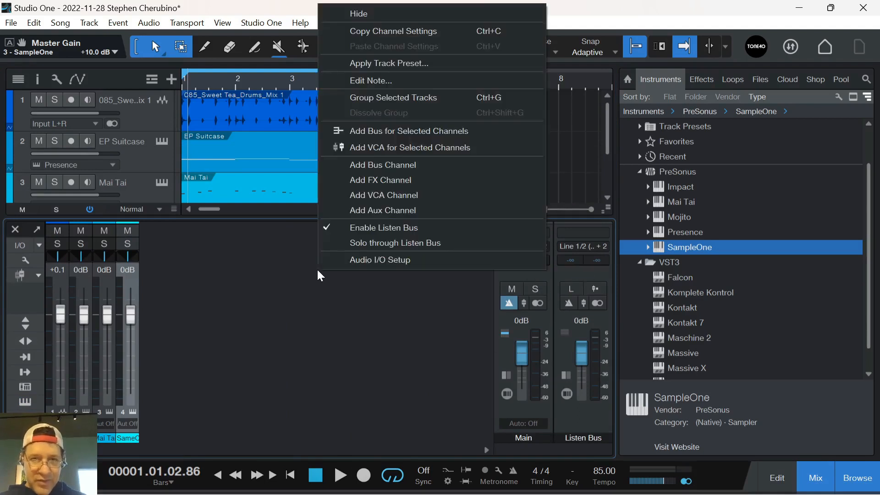
click(390, 181)
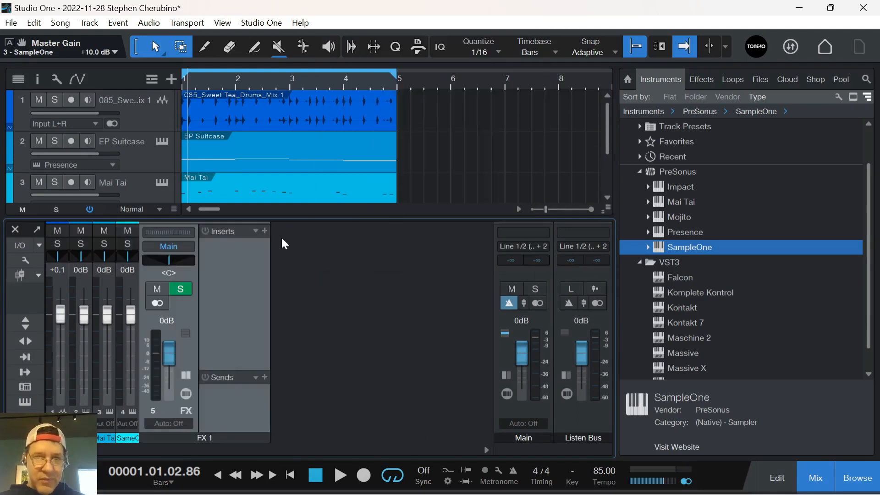
click(265, 232)
text(room)
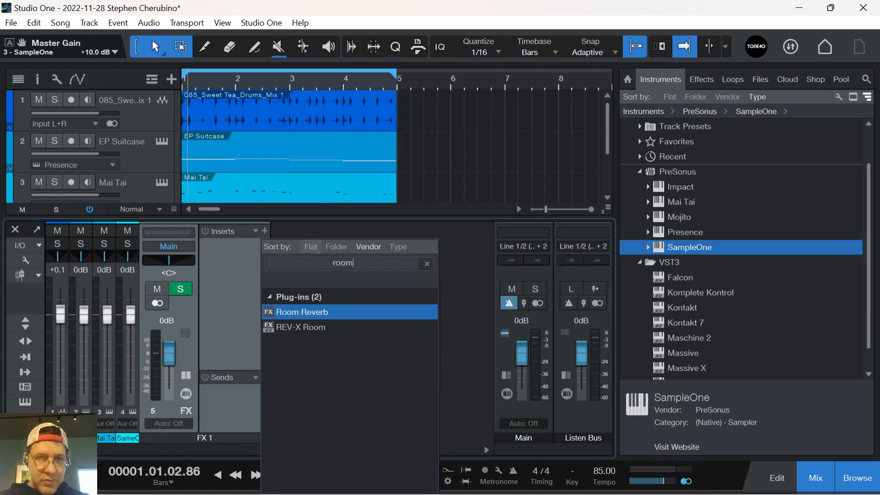
double_click(318, 314)
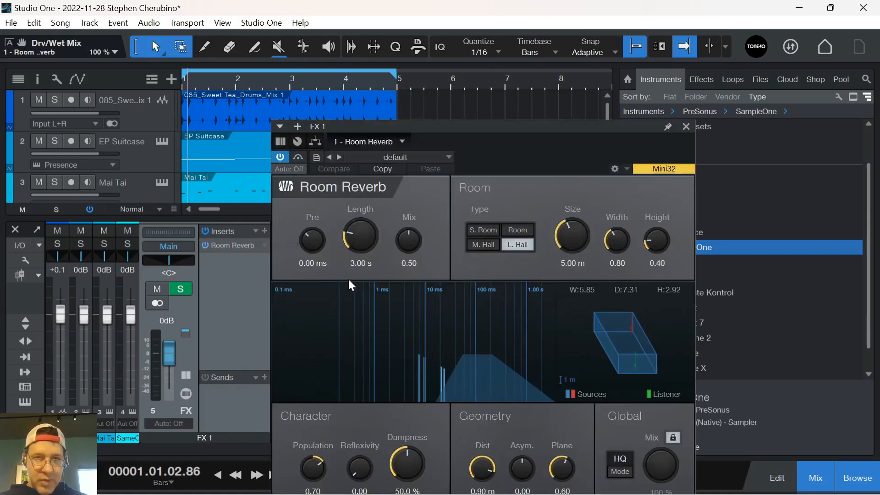
click(687, 127)
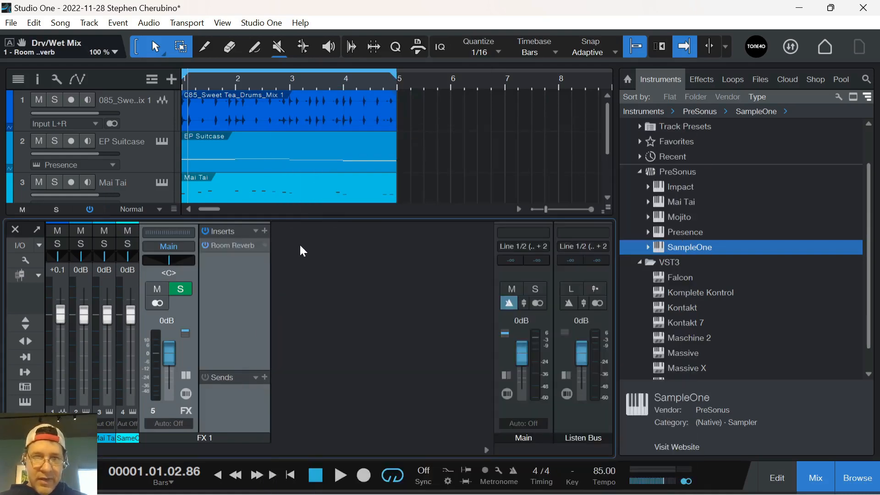
Add a second FX channel to the mixer with Analog Delay as its insert, and close the effect window
right_click(310, 251)
click(369, 194)
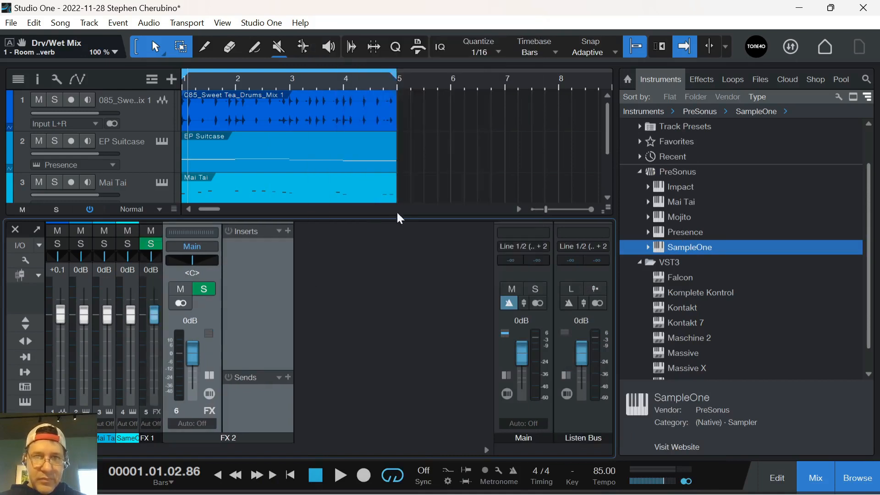
click(288, 230)
text(dela)
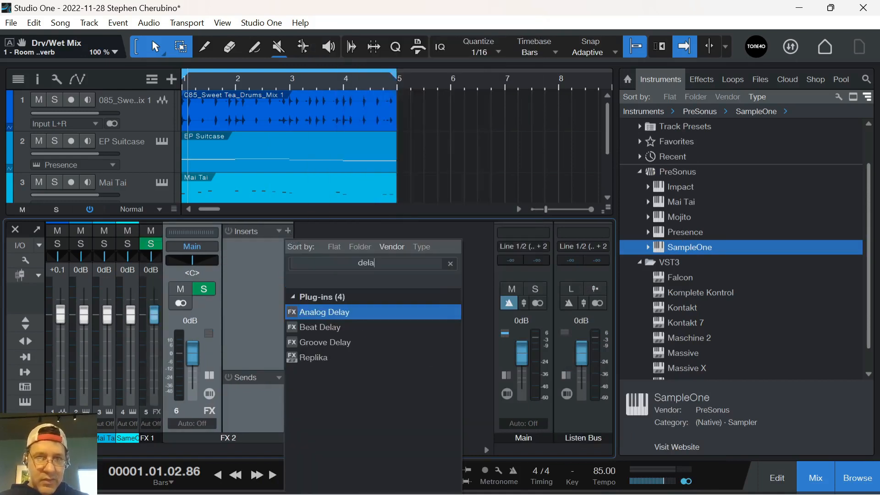
click(330, 313)
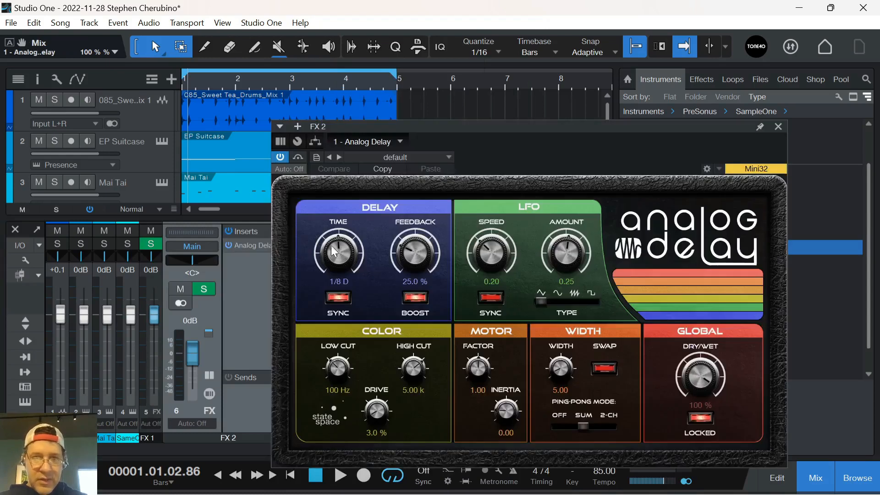
click(778, 126)
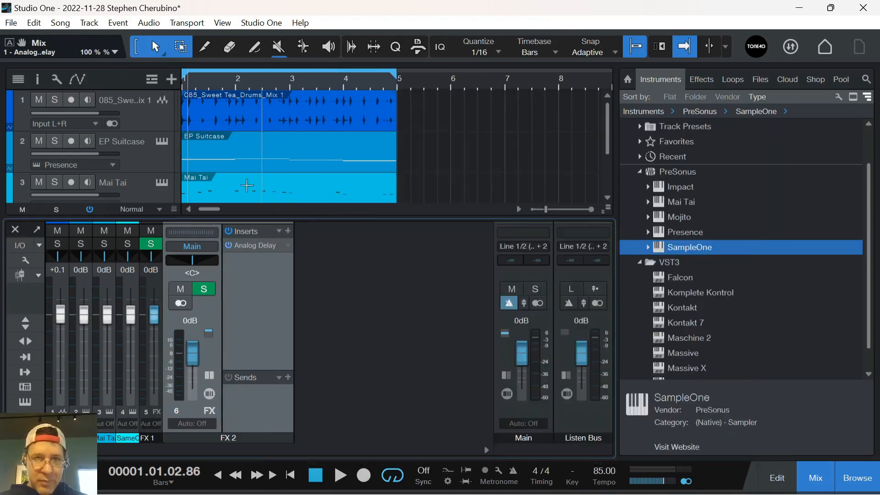
Hide the mixer, solo the SampleOne track, and return the playback cursor to the start of the song
click(819, 481)
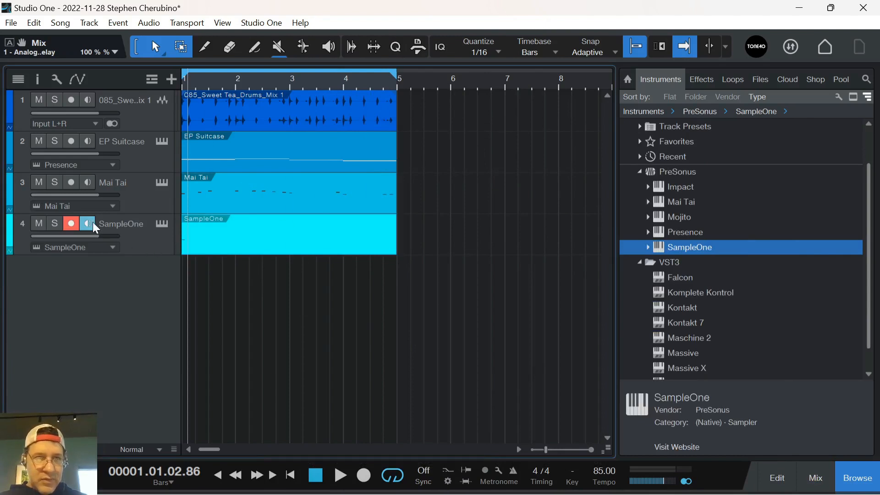
click(54, 223)
key(Home)
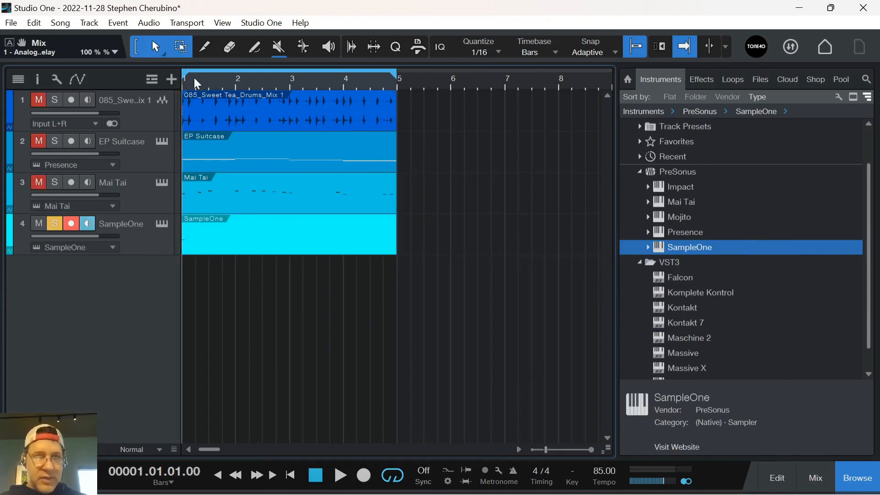
Open the SampleOne part in the note editor, check its C 2 note with playback, and close the editor
drag(194, 79, 323, 122)
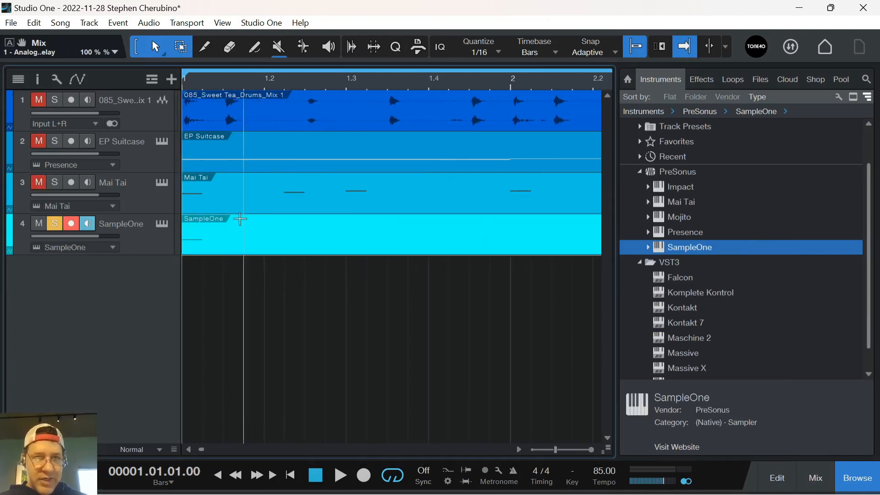
double_click(240, 244)
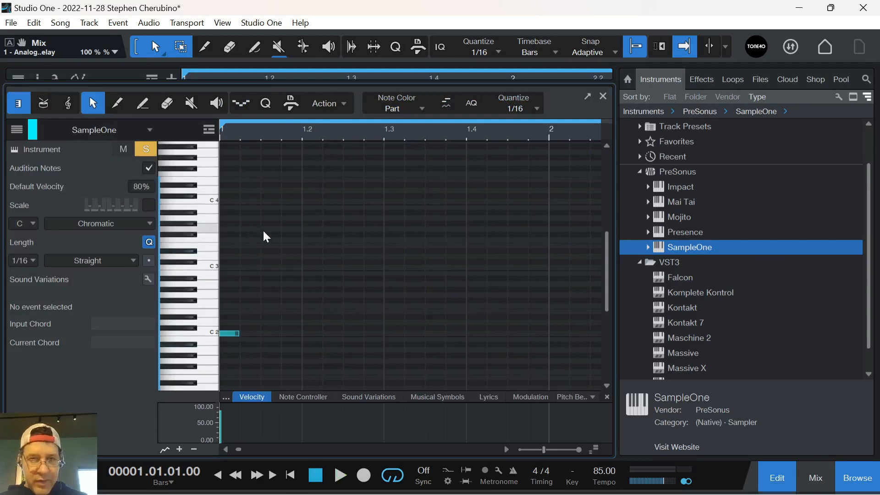
key(space)
key(space)
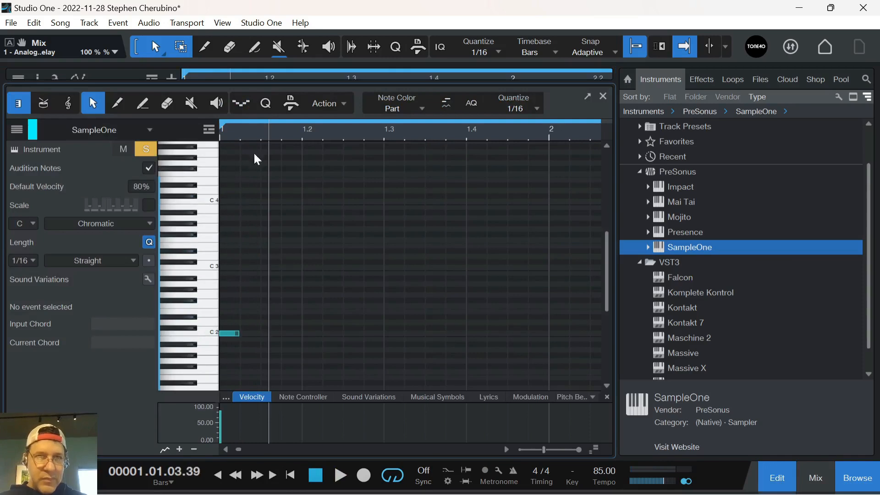
click(604, 97)
Trim the vocal in SampleOne's wave view to its last word, from sample 45692 to 52731, and close the instrument
click(162, 224)
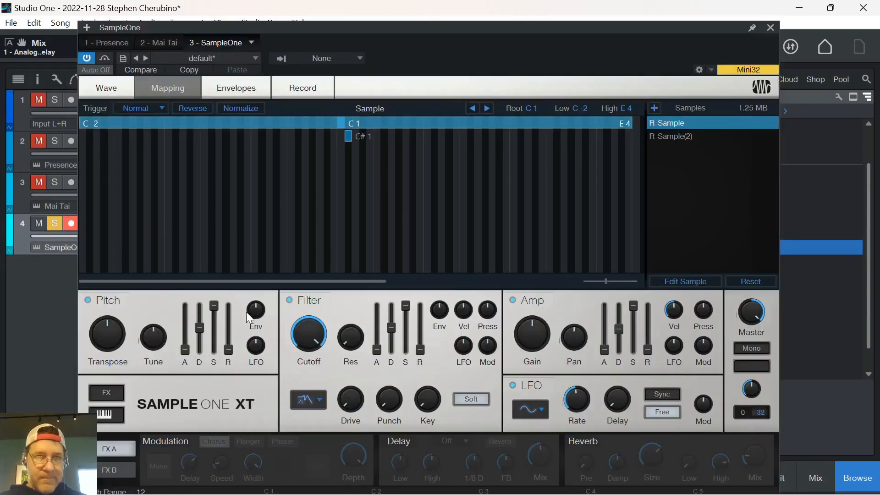
click(108, 87)
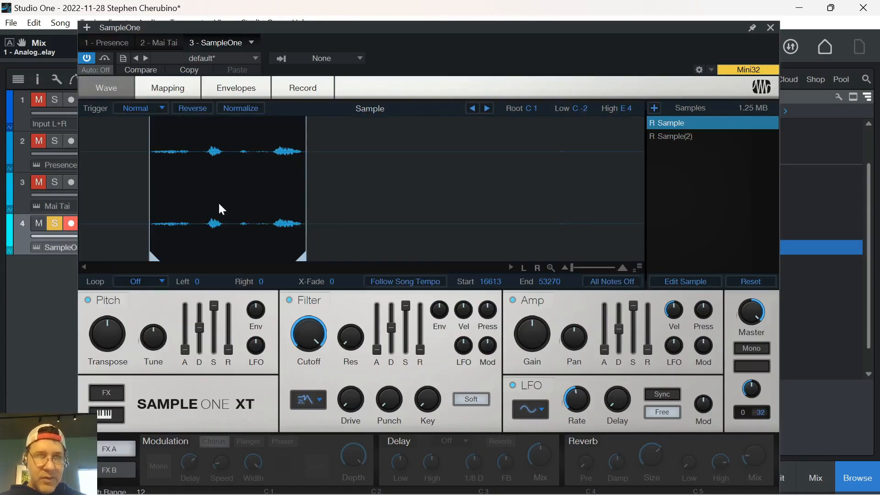
mouse_move(301, 255)
mouse_down()
mouse_move(193, 230)
mouse_move(200, 230)
mouse_up()
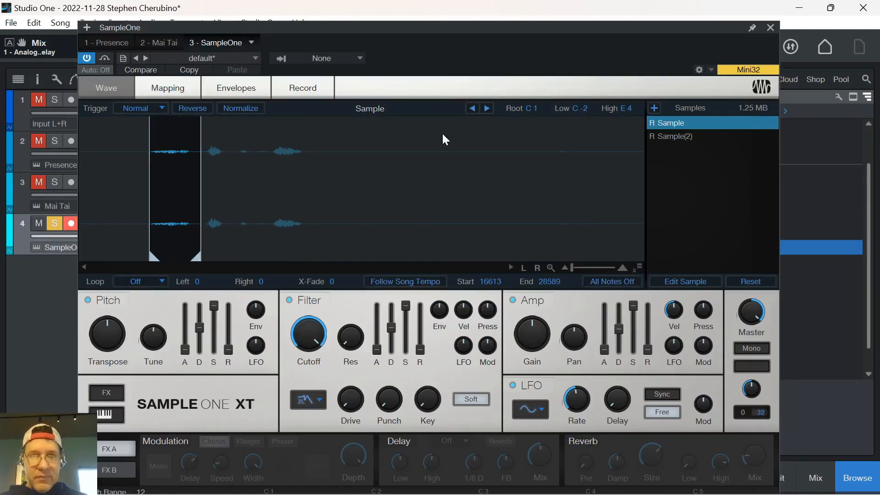
drag(196, 260, 179, 258)
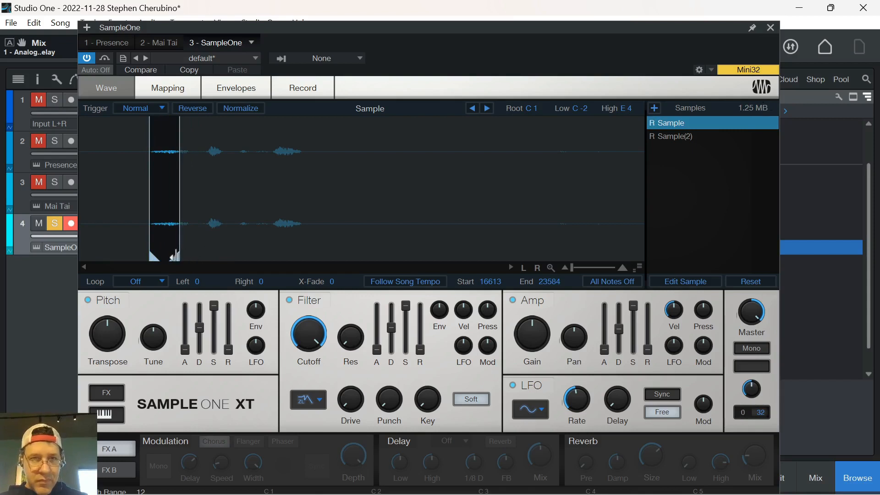
drag(176, 254, 229, 257)
drag(158, 258, 299, 260)
drag(208, 258, 277, 250)
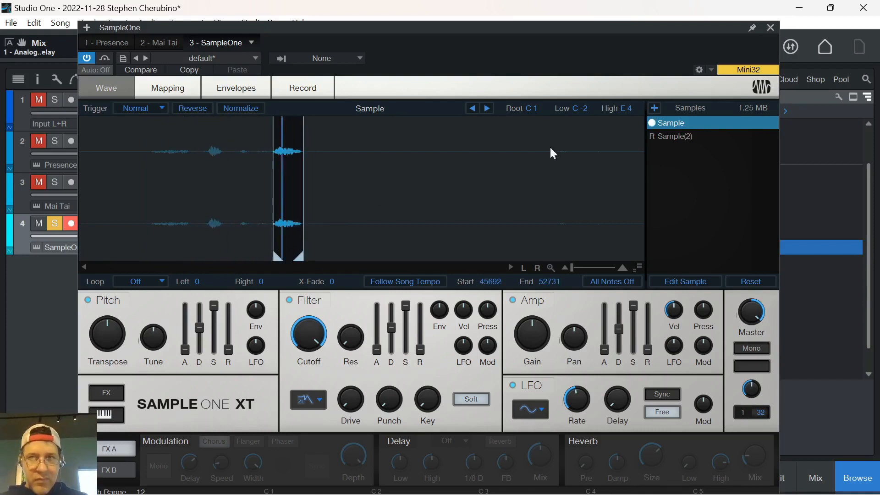
click(771, 28)
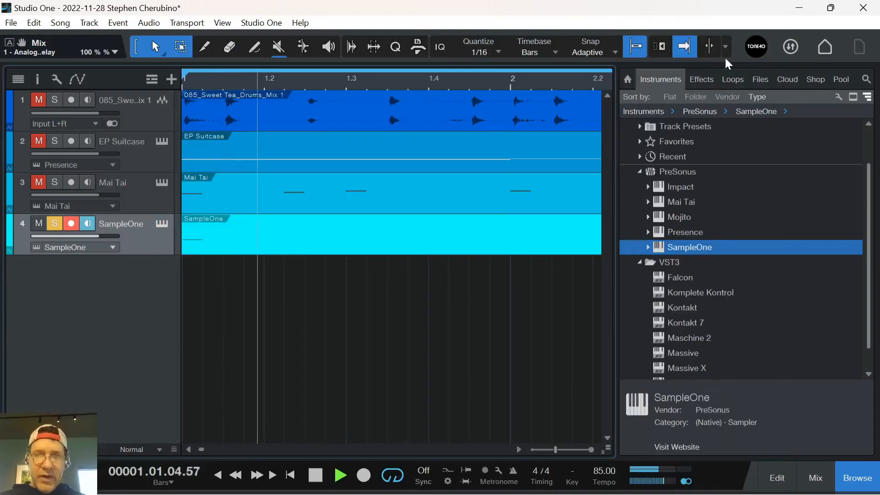
Stop playback, open the SampleOne part, audition the C 2 key with the trimmed sample, and close the note editor
key(space)
double_click(244, 245)
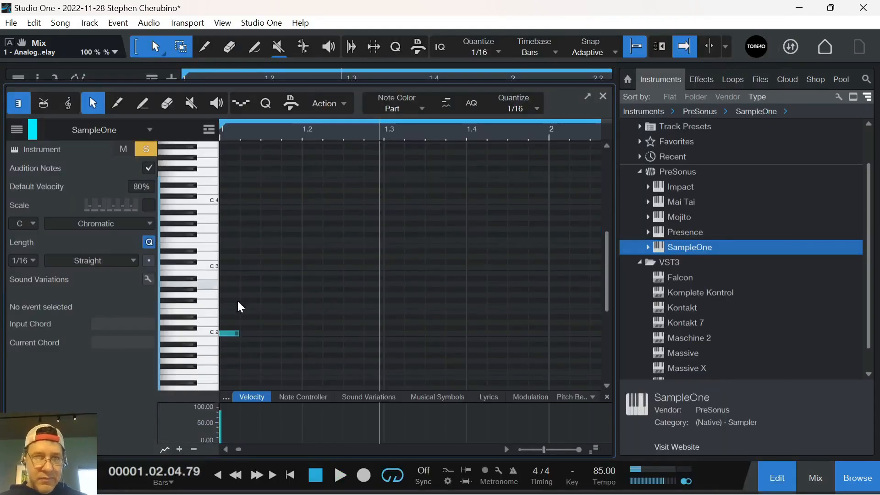
click(213, 331)
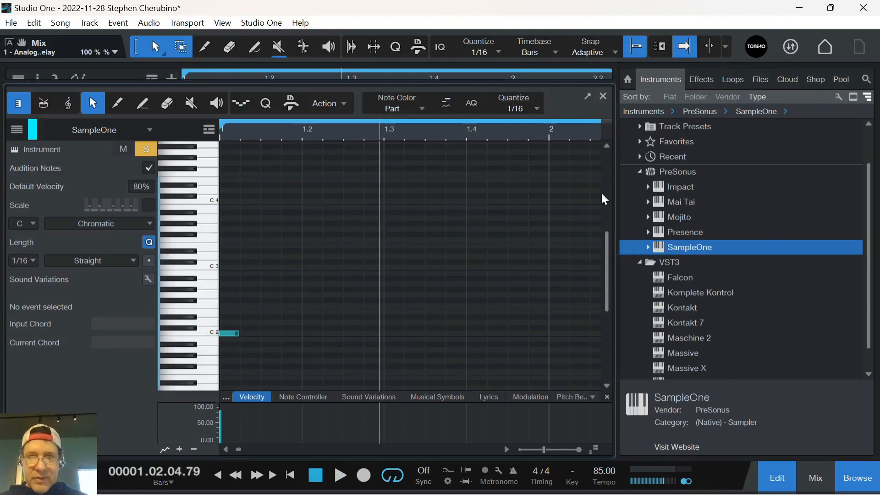
click(603, 95)
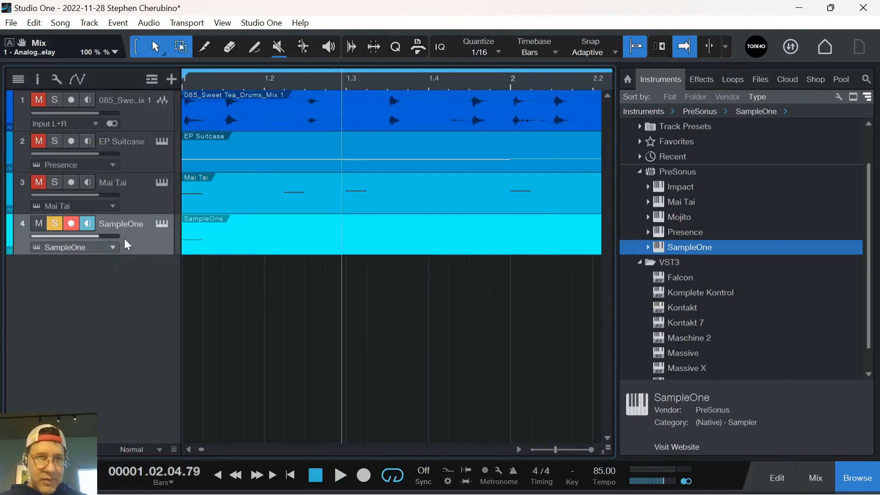
Show the track inspector for SampleOne and add sends to FX 1 and FX 2
key(F4)
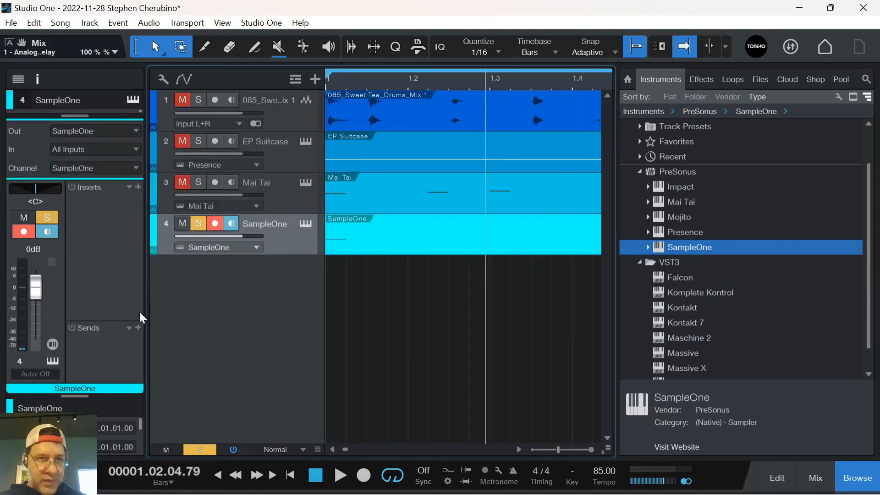
click(138, 328)
click(165, 360)
click(138, 328)
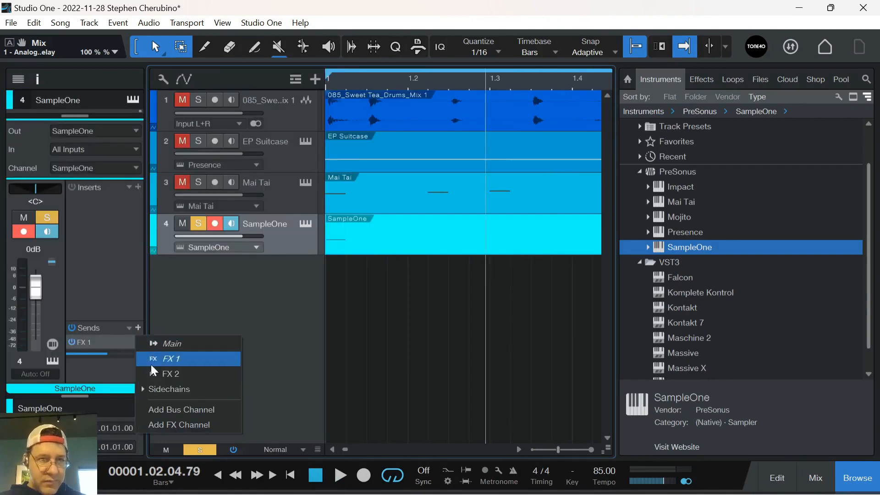
click(169, 372)
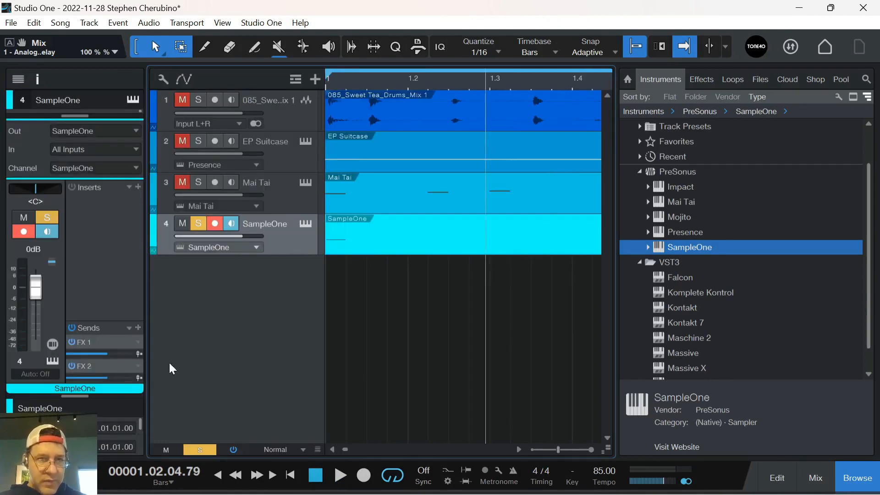
Set SampleOne's send levels to -25.5 for FX 1 and -18.5 for FX 2 with the note editor open, and close the editor
click(306, 225)
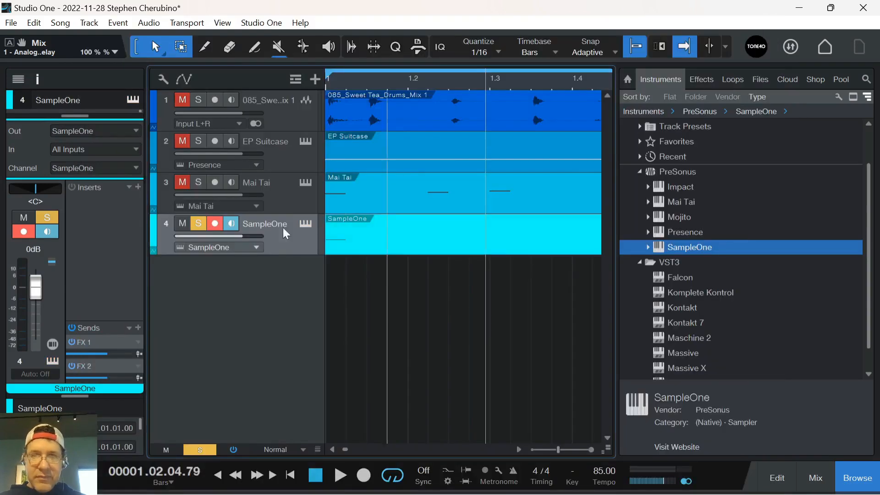
double_click(354, 235)
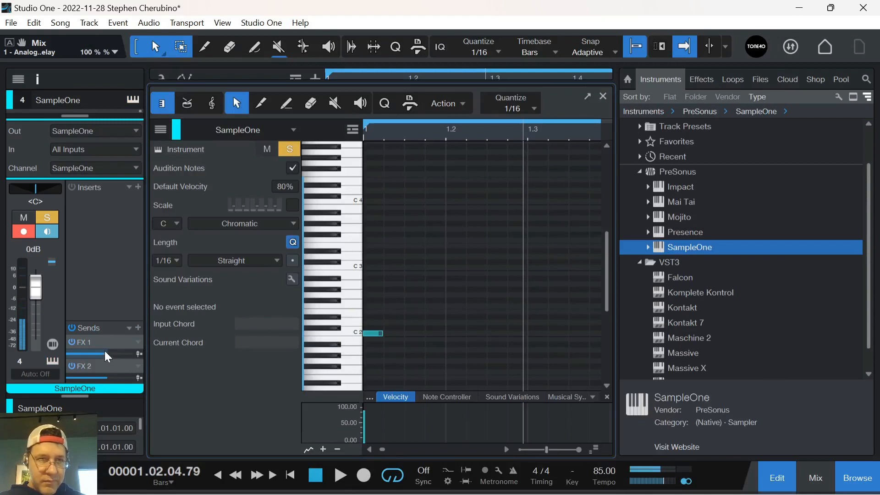
drag(105, 353, 87, 353)
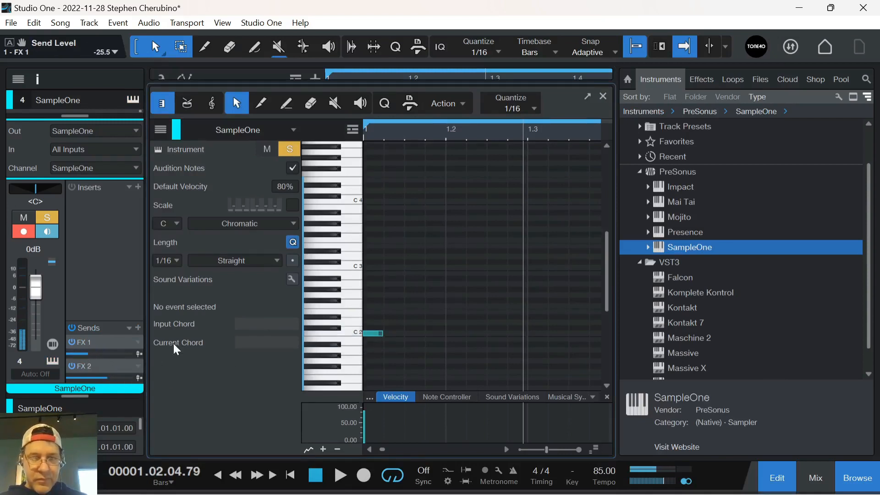
drag(97, 376, 87, 374)
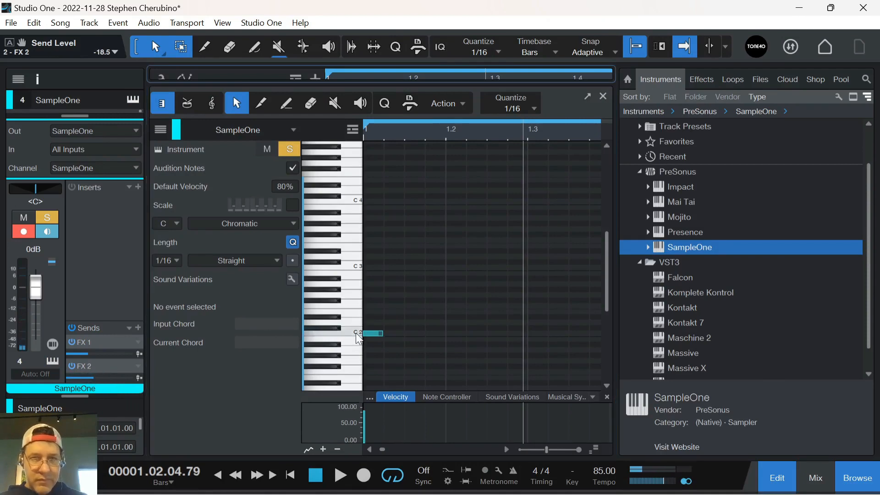
scroll(360, 321, up, 3)
scroll(369, 334, down, 3)
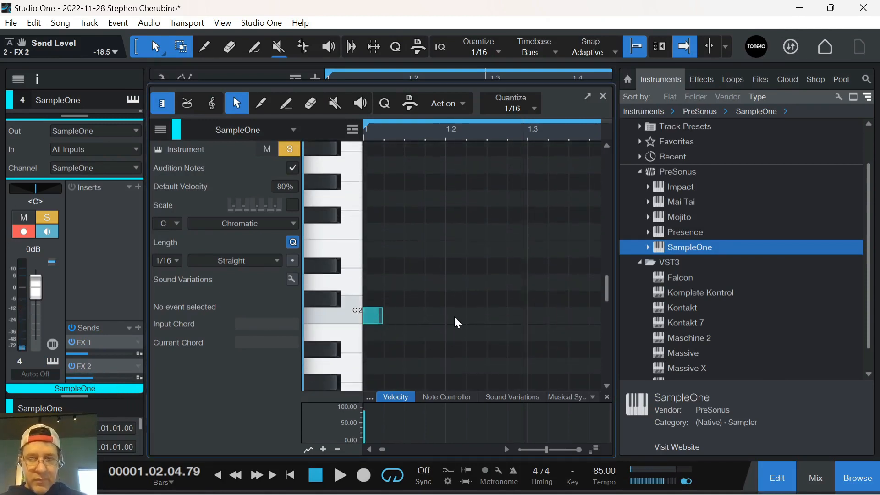
click(604, 97)
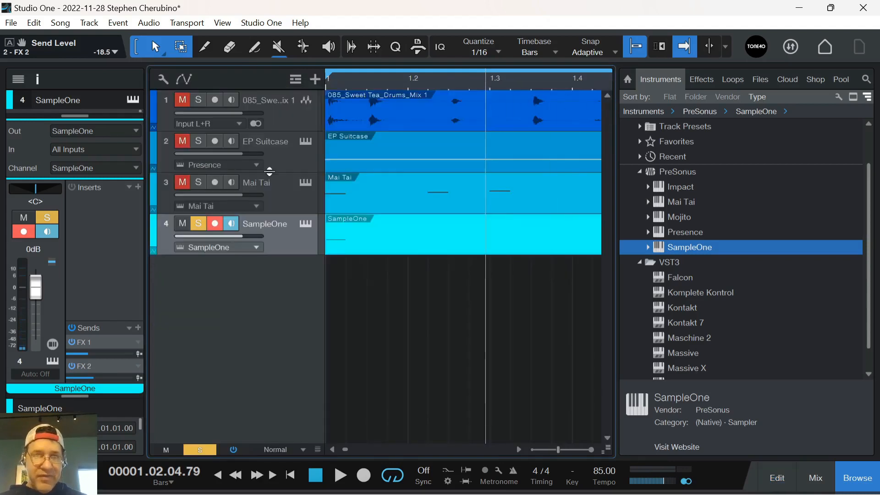
Unsolo the SampleOne track, play the full mix briefly, and open the SampleOne part for editing
click(200, 224)
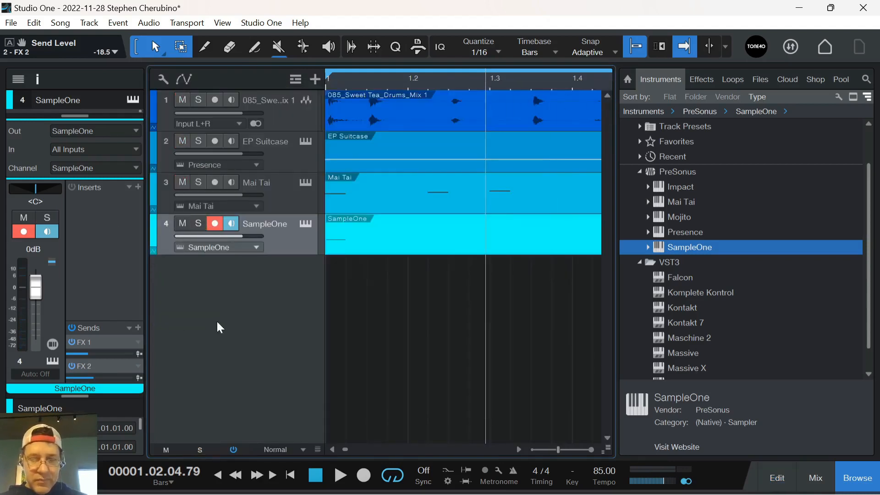
key(space)
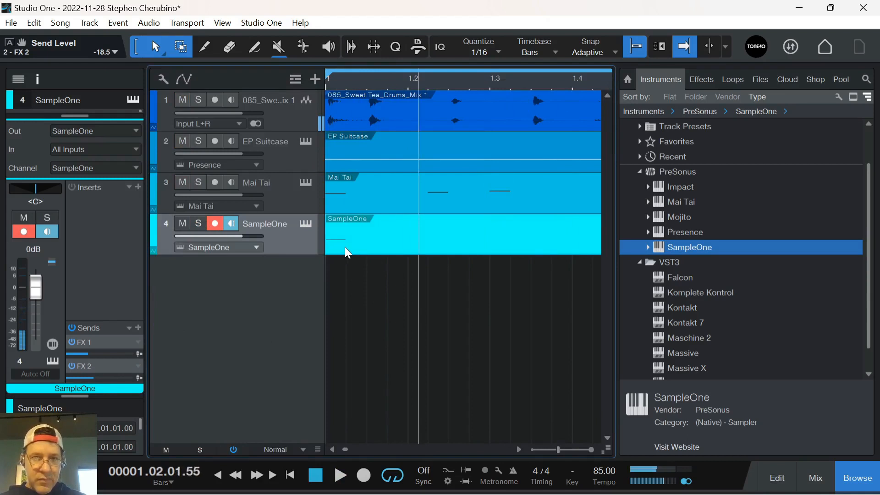
double_click(338, 246)
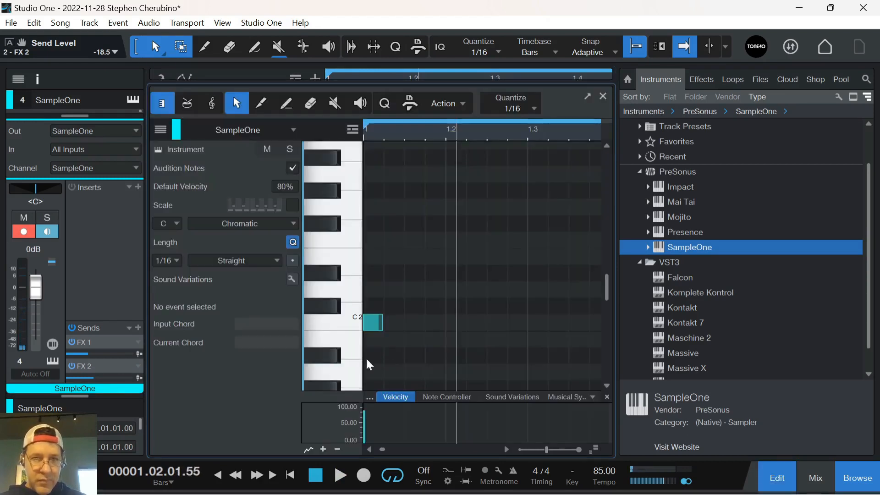
Lengthen the C 2 note at bar 1 to a 1/8 note, duplicate it twice, and check the result with playback
drag(381, 322, 403, 323)
key(d)
key(d)
key(space)
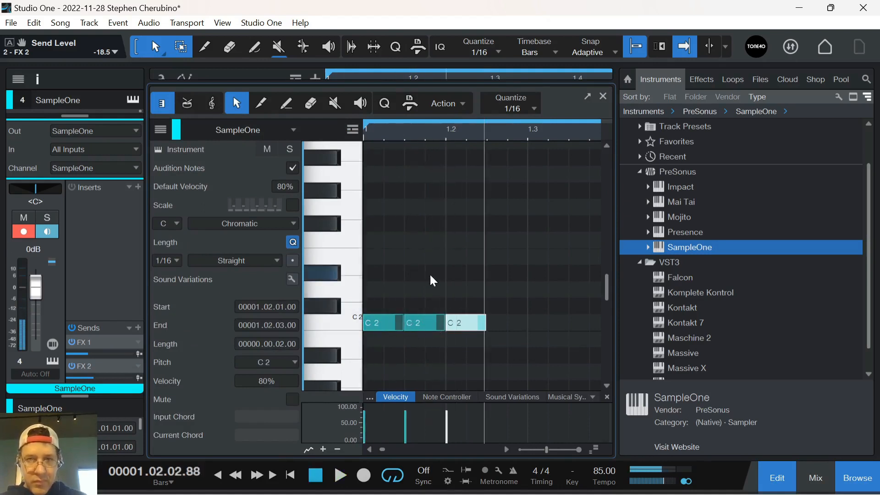
Replace the C 2 copies with two 1/16 duplicates of the first note shortened to 1/16, play them, and close the editor
drag(426, 275, 483, 339)
key(Delete)
drag(405, 329, 385, 329)
key(d)
key(d)
key(space)
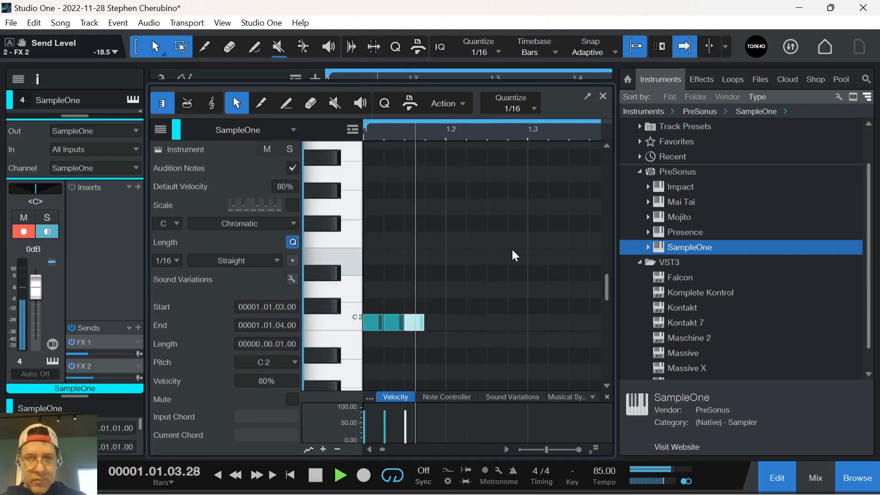
click(604, 101)
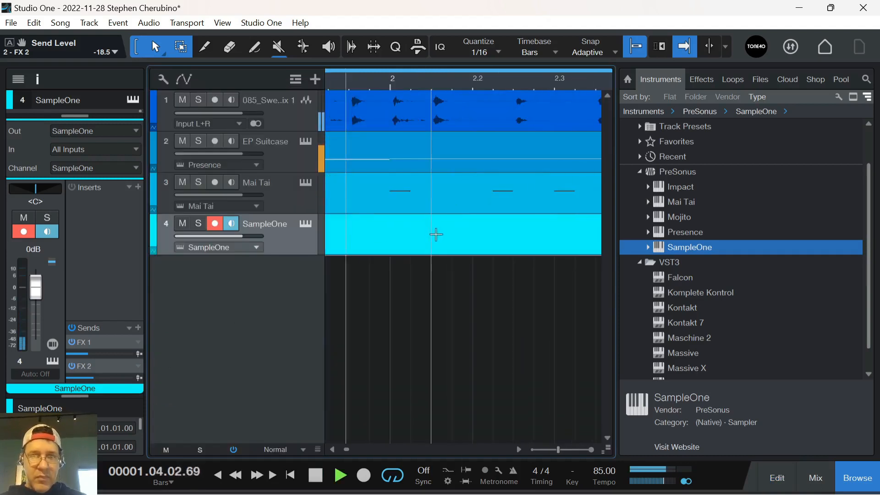
double_click(417, 272)
scroll(416, 269, down, 10)
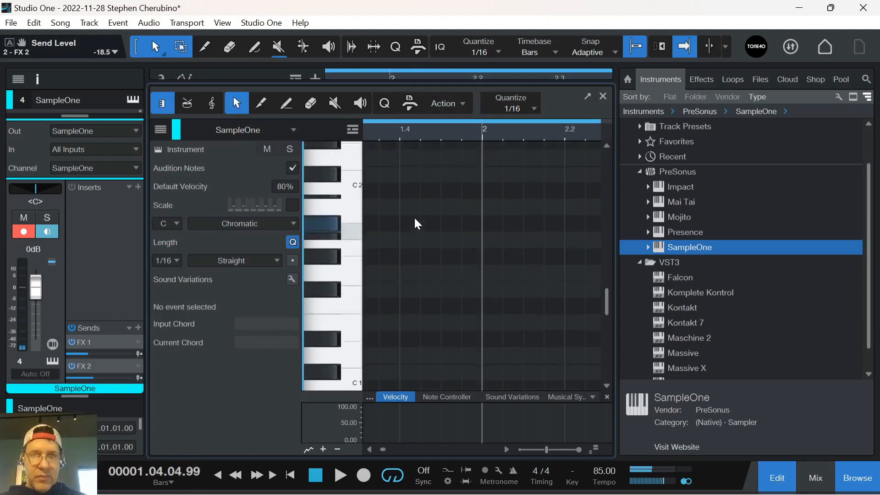
scroll(390, 211, up, 12)
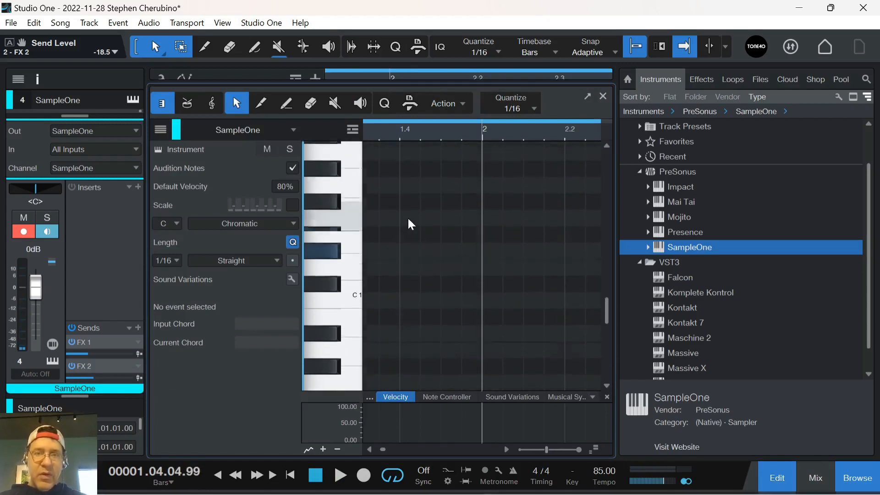
scroll(372, 138, up, 3)
drag(394, 139, 520, 74)
click(603, 95)
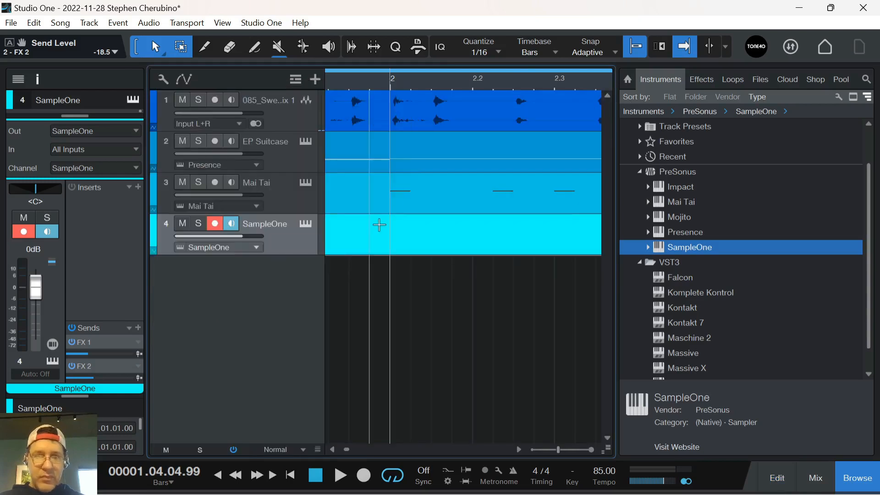
Open the SampleOne part for editing, duplicate the three C 2 notes at bar 1, and move the copies to the start of bar 2
drag(376, 87, 458, 60)
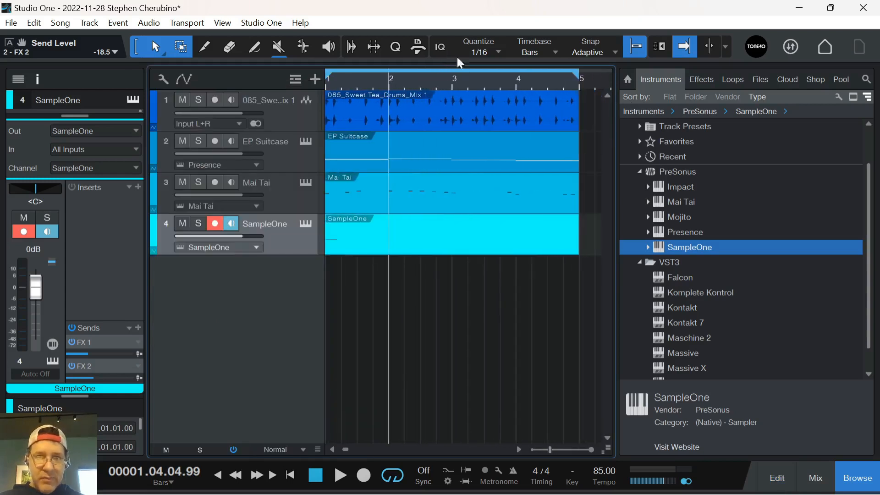
double_click(349, 238)
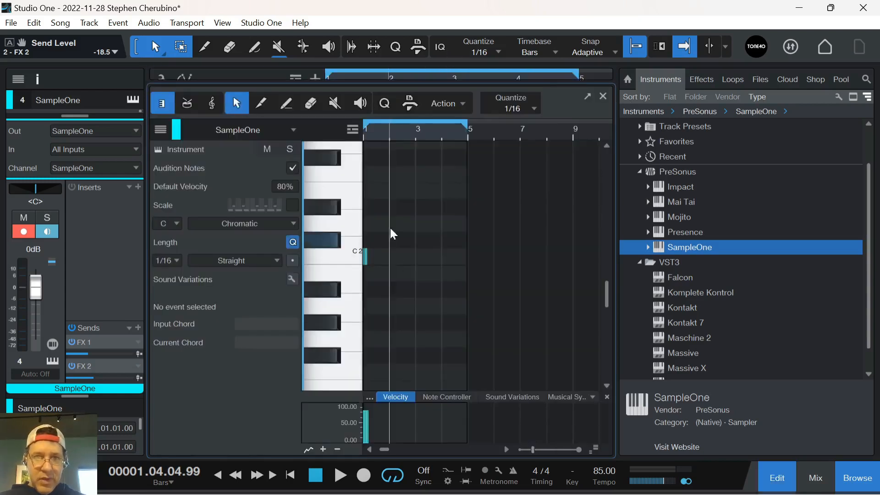
drag(431, 271, 317, 243)
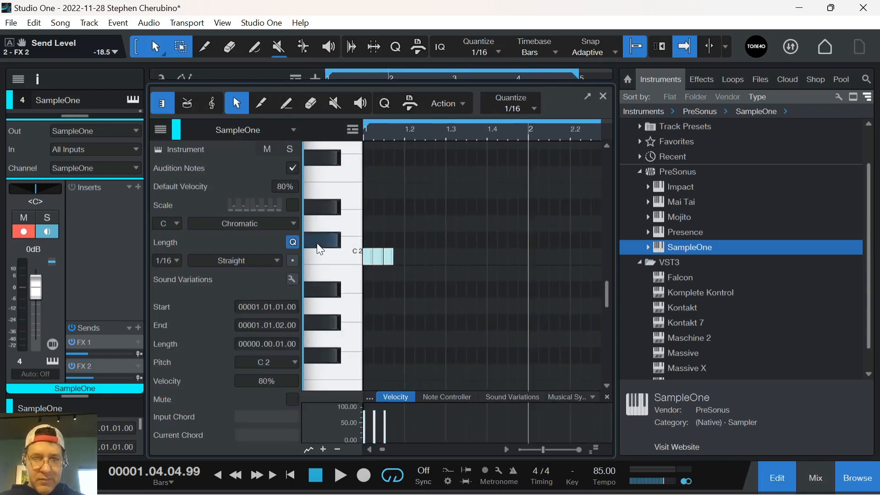
key(d)
key(comma)
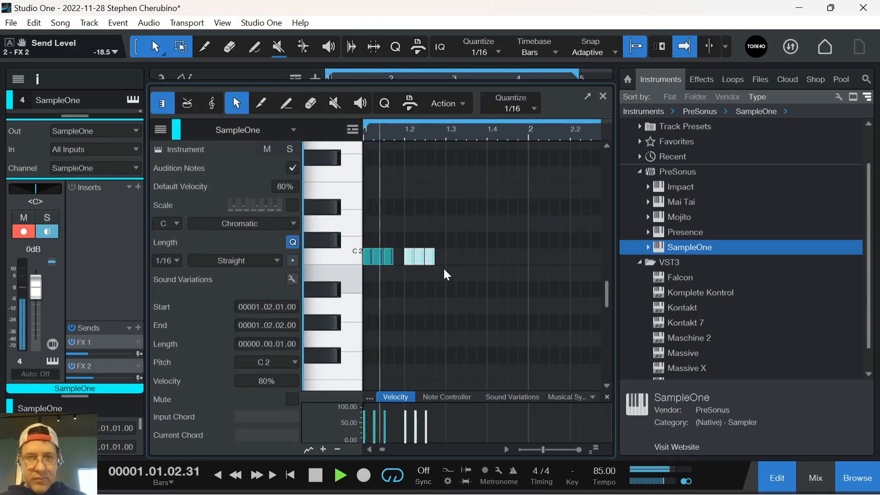
drag(412, 259, 531, 270)
key(ctrl+z)
drag(451, 292, 537, 262)
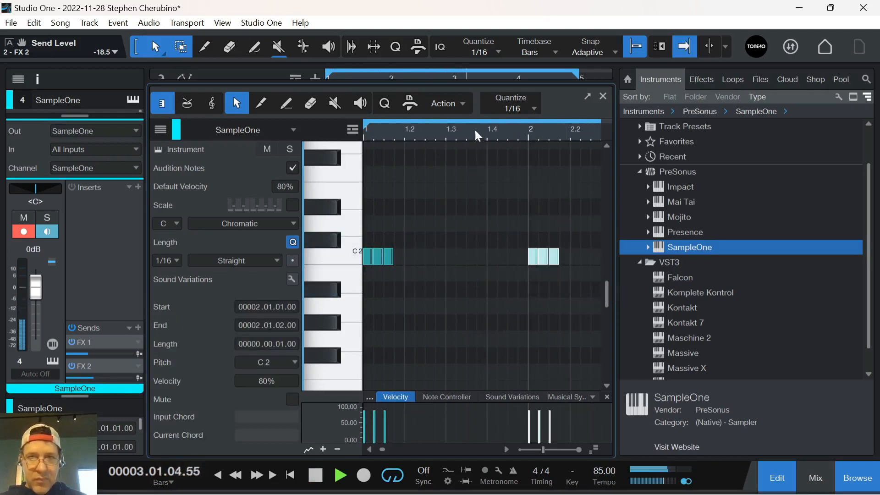
Duplicate the C 2 note groups of bars 1 and 2 into bars 3 and 4, and check the part with playback
drag(477, 133, 426, 130)
drag(537, 265, 359, 233)
key(s)
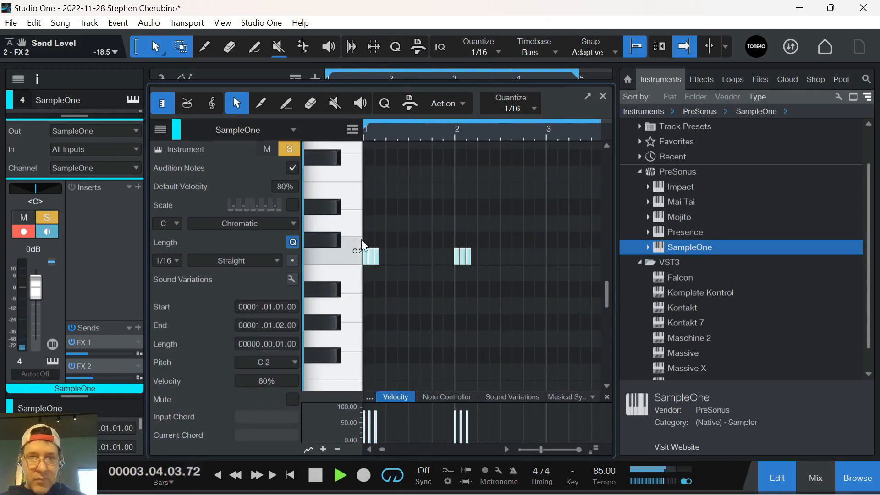
key(d)
key(s)
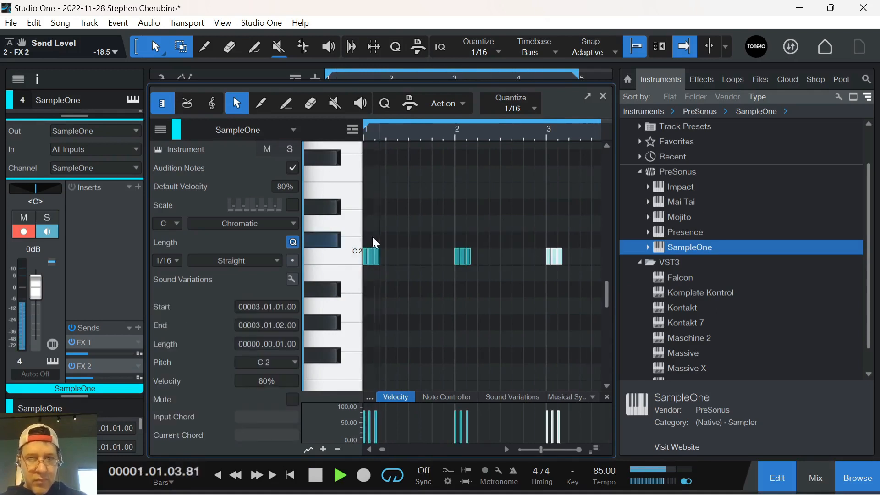
drag(444, 131, 406, 125)
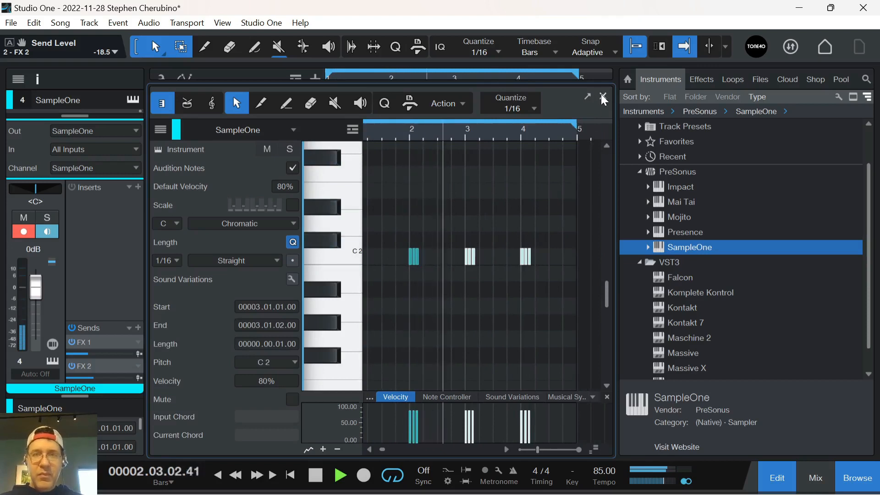
key(space)
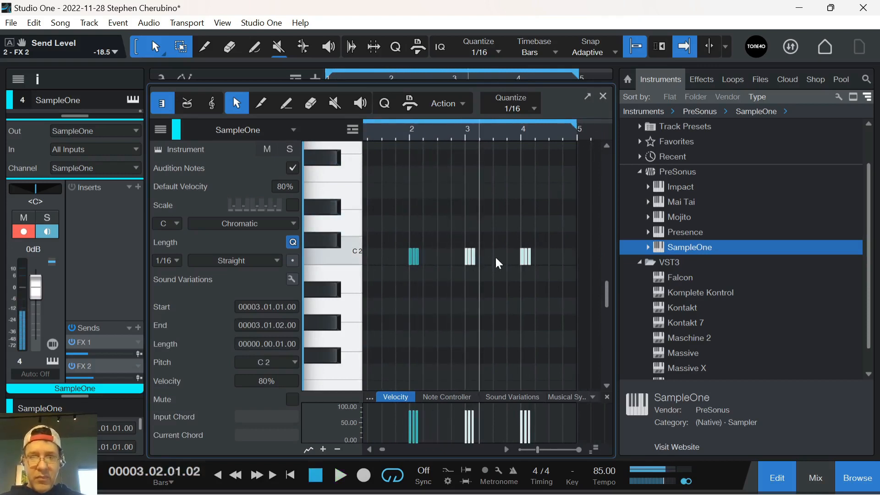
Audition higher pitches for the vocal sample and select the three C 2 notes at bar 3
click(341, 203)
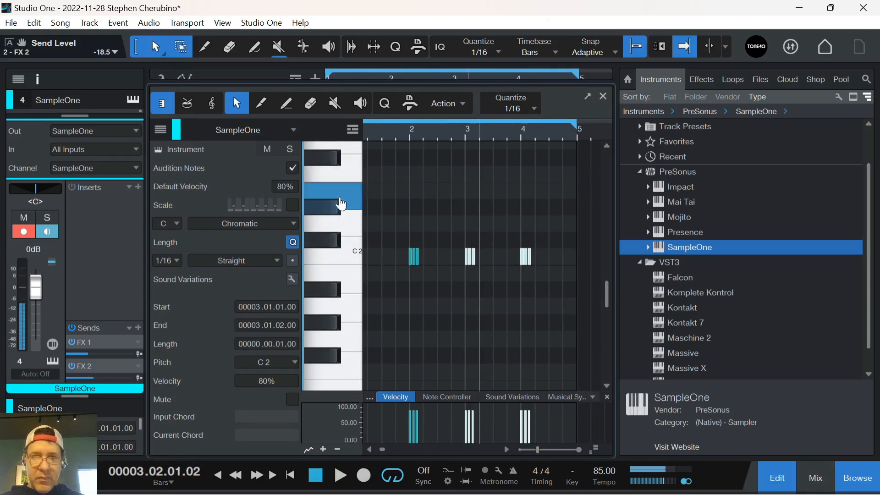
click(344, 181)
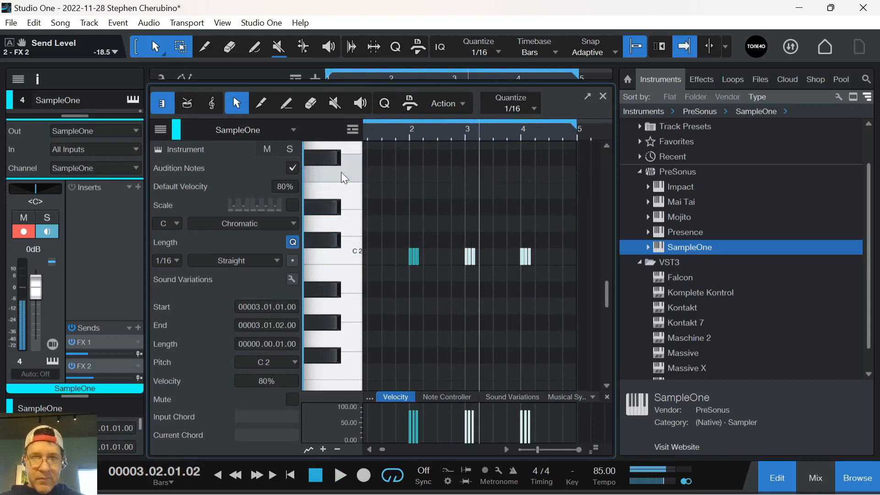
drag(490, 249, 436, 236)
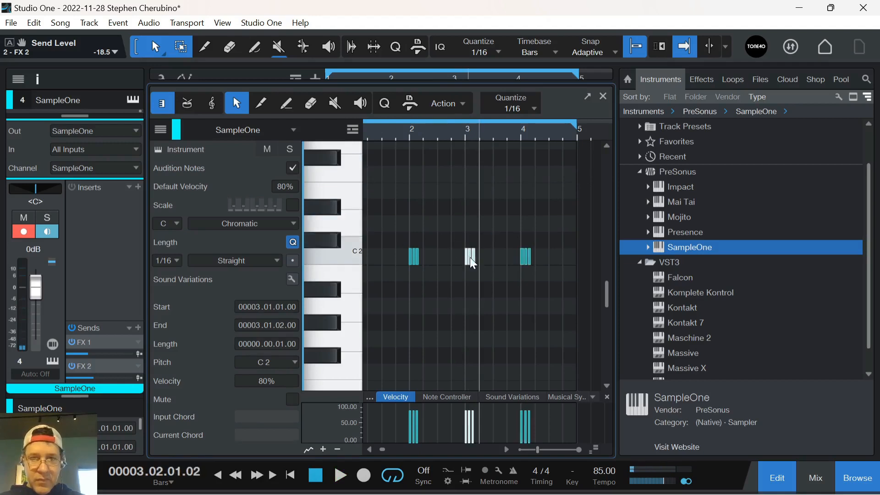
Raise the SampleOne bass notes in bar 3 to F2 and those in bar 4 to D#2
drag(473, 263, 472, 178)
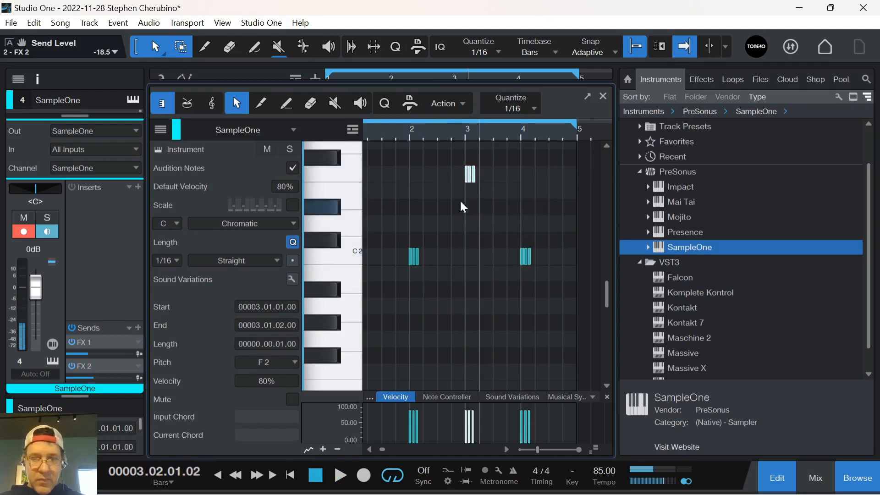
key(space)
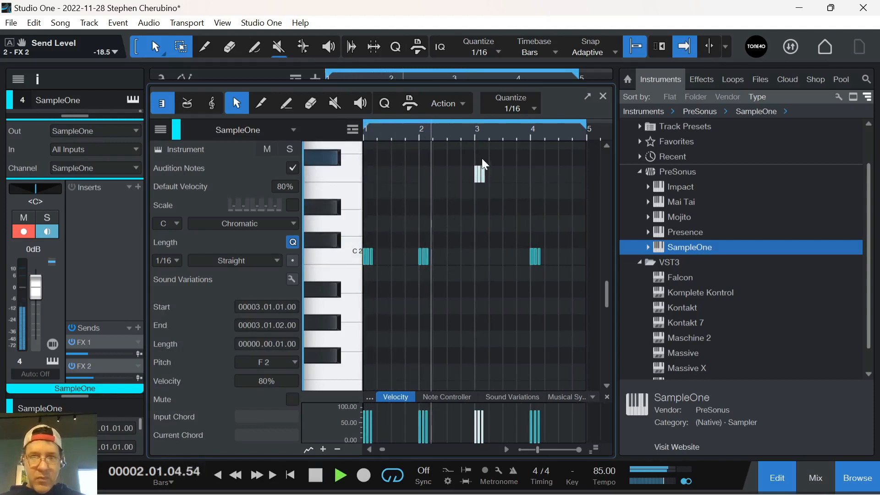
click(534, 256)
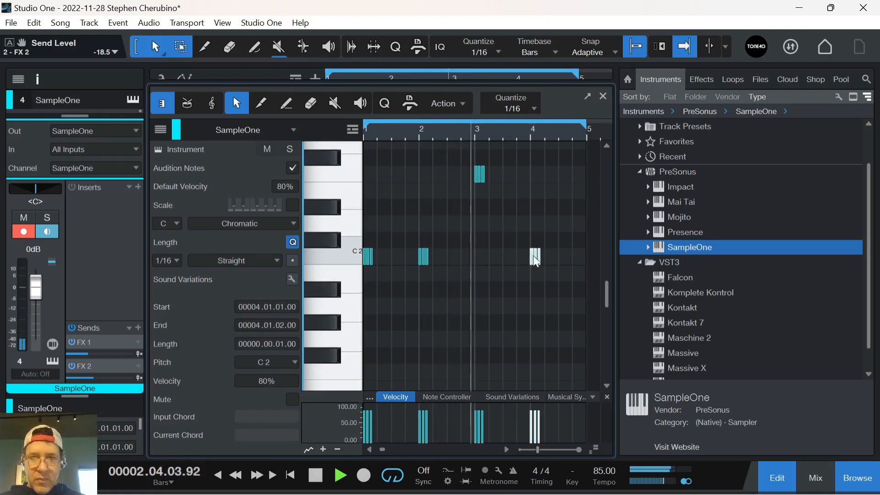
drag(531, 254, 536, 210)
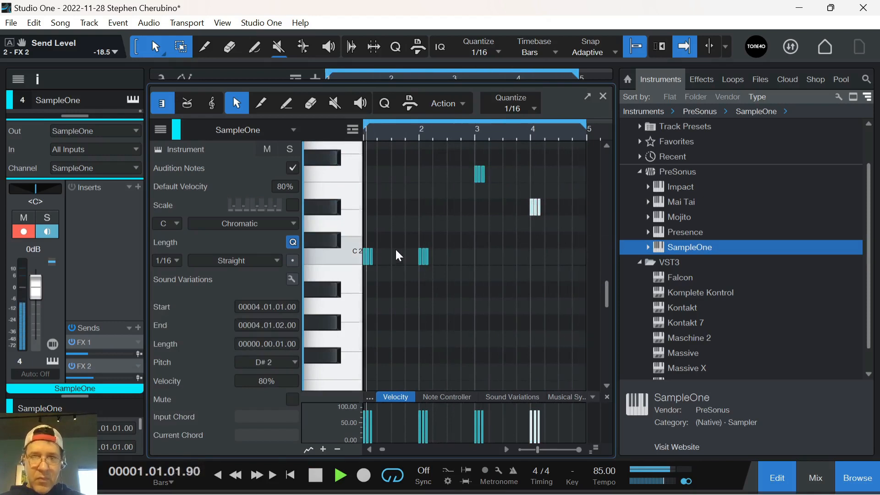
Raise the SampleOne bass notes in bar 1 to G2 and play back the pattern
key(space)
drag(393, 262, 364, 152)
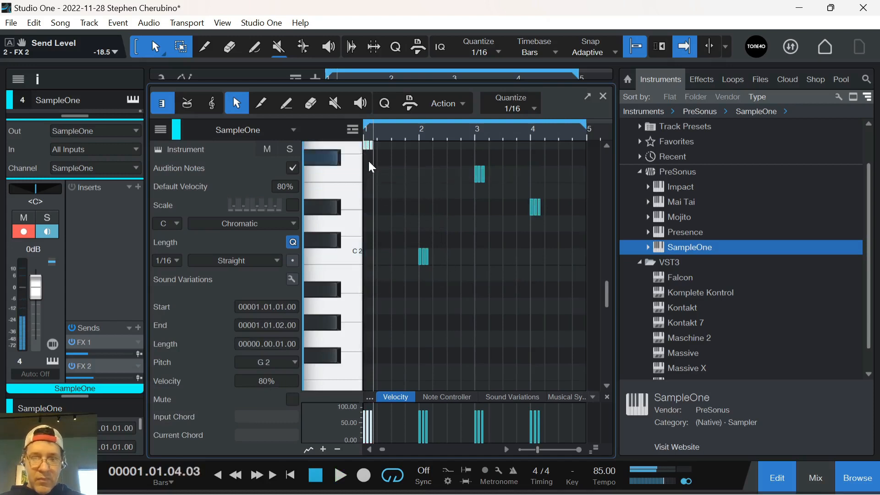
key(space)
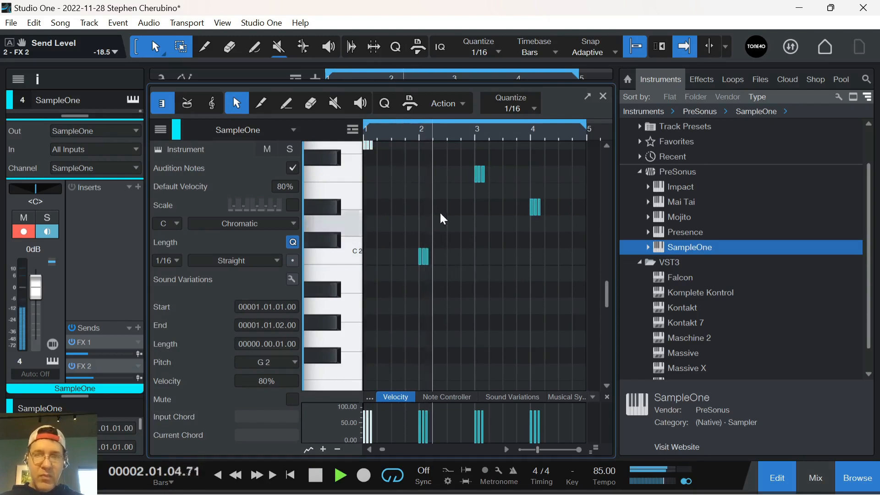
Stop playback and add a 1/16 F#2 note and a 1/16 F2 note directly after the bar 3 notes
drag(496, 141, 479, 154)
key(space)
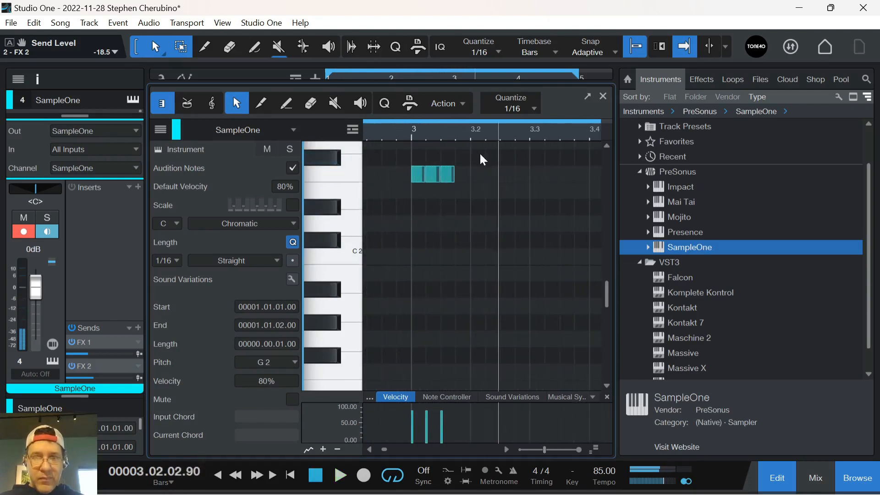
click(463, 158)
click(478, 173)
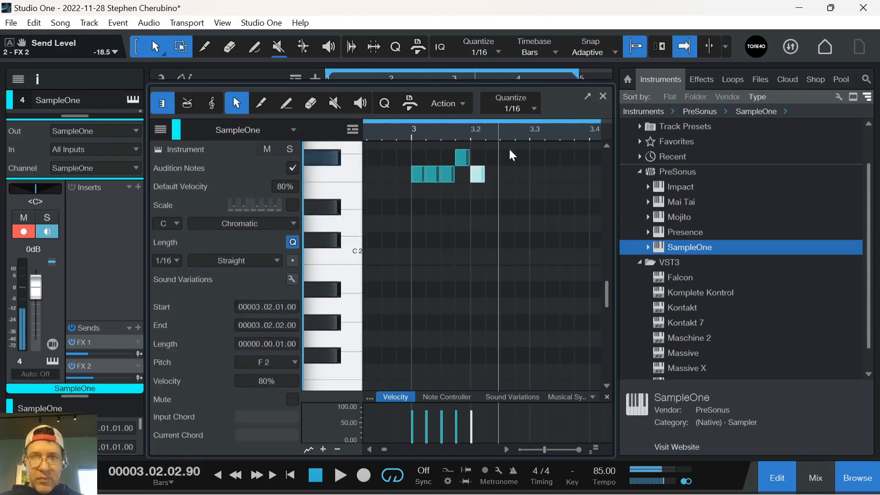
Add 1/16 E2 and D#2 notes directly after the bar 4 notes and play the loop from the start
drag(530, 140, 440, 125)
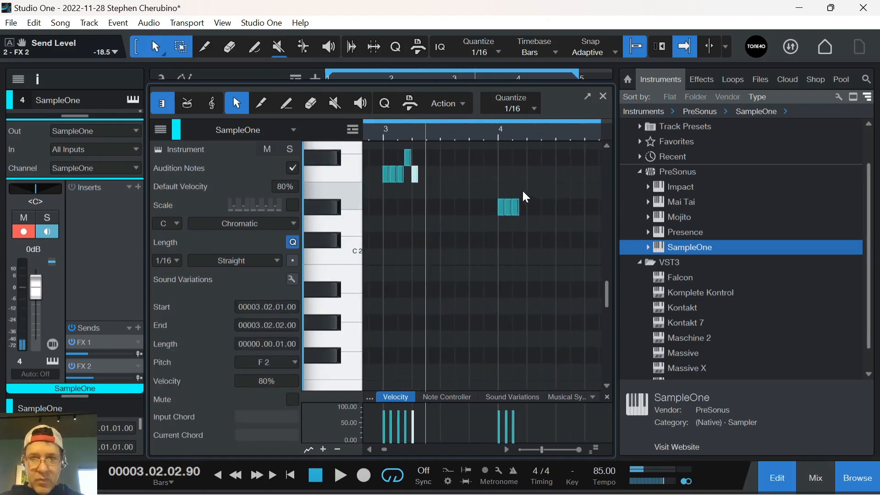
double_click(524, 193)
double_click(534, 206)
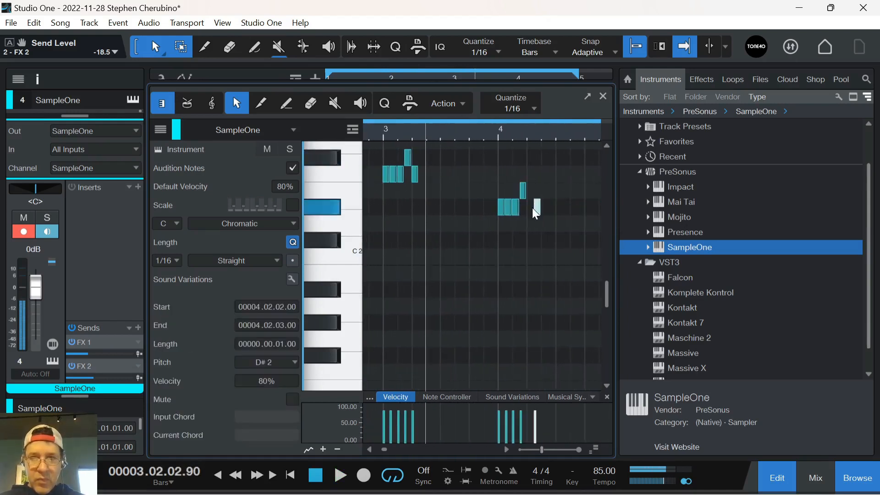
drag(534, 141, 500, 174)
drag(545, 209, 522, 209)
key(comma)
key(space)
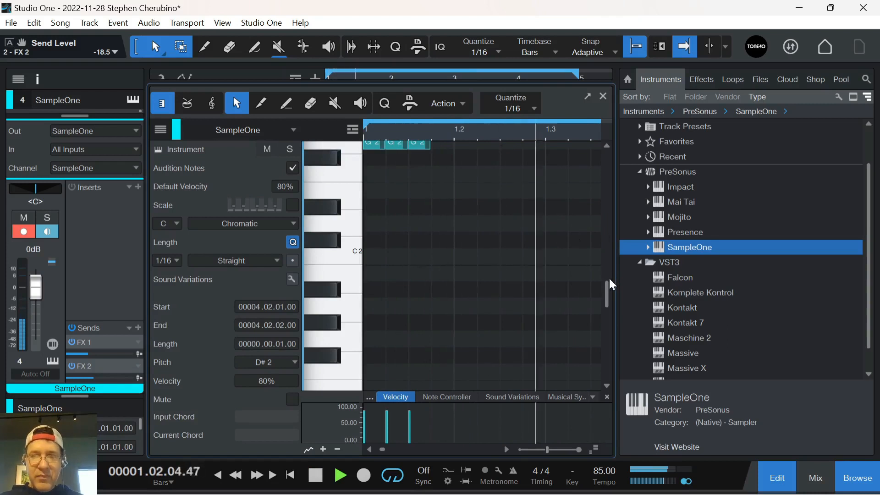
scroll(579, 227, up, 5)
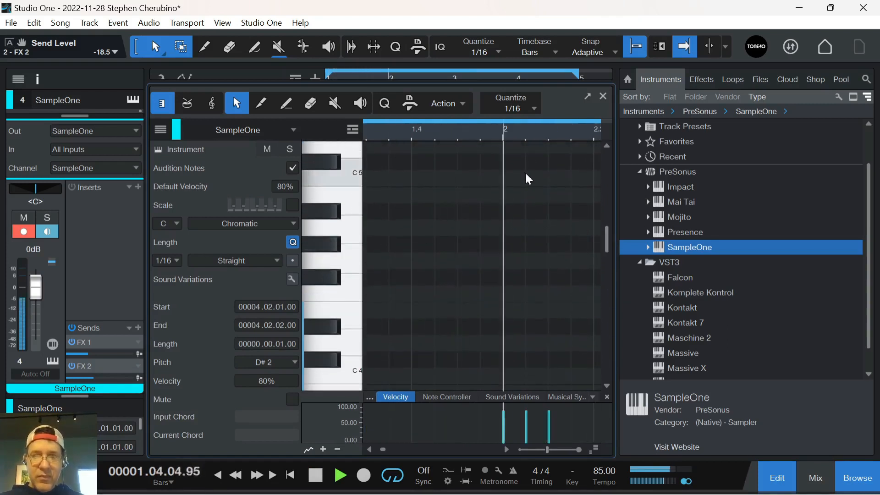
Close the note editor and lower the SampleOne track's volume to about -4.3 dB
click(603, 97)
click(214, 225)
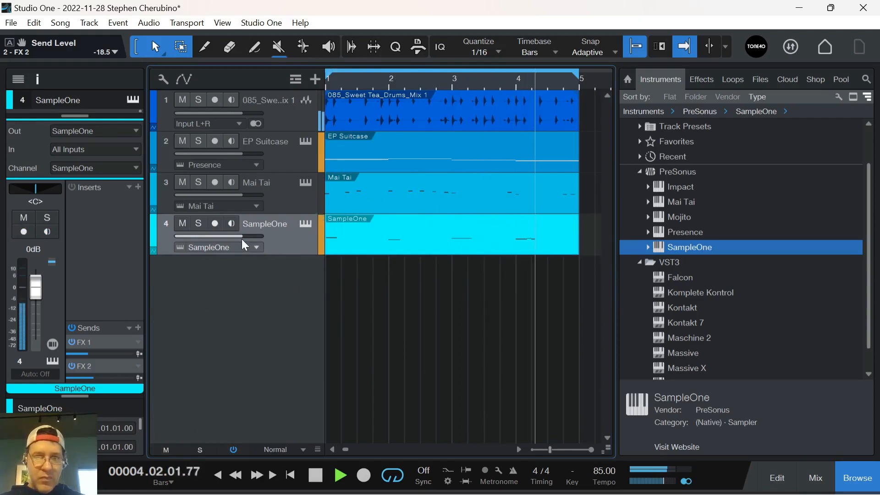
drag(243, 236, 232, 236)
key(space)
Reopen and close the SampleOne part's note editor, disarm the track's recording, and play the song
double_click(536, 243)
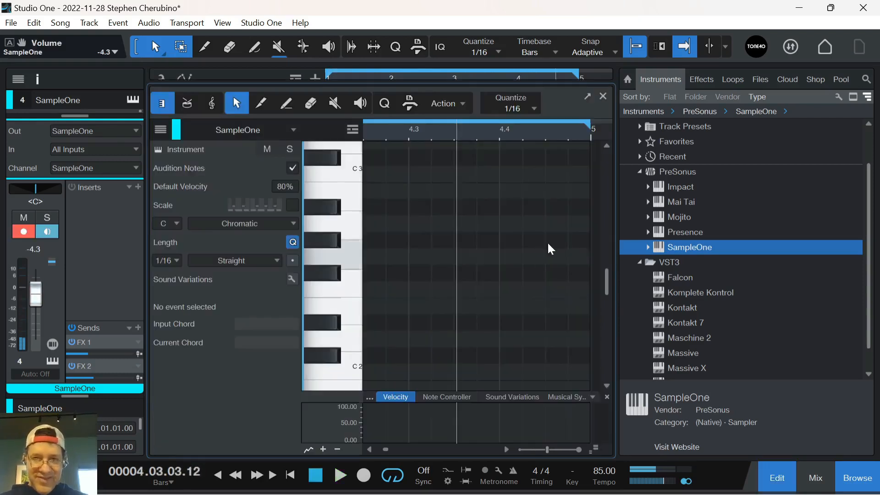
click(601, 97)
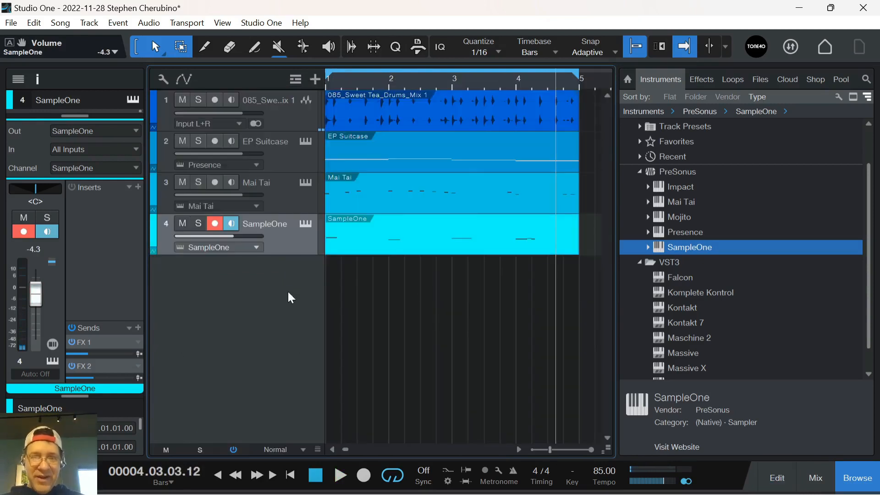
click(214, 224)
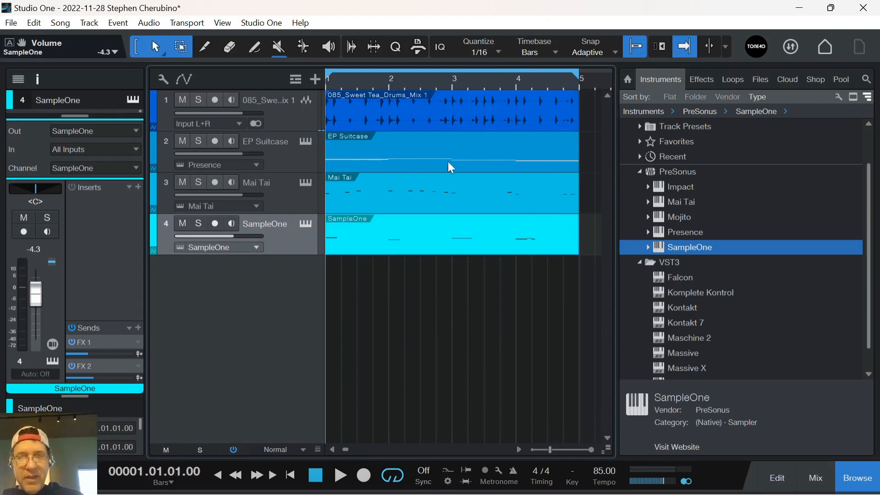
key(space)
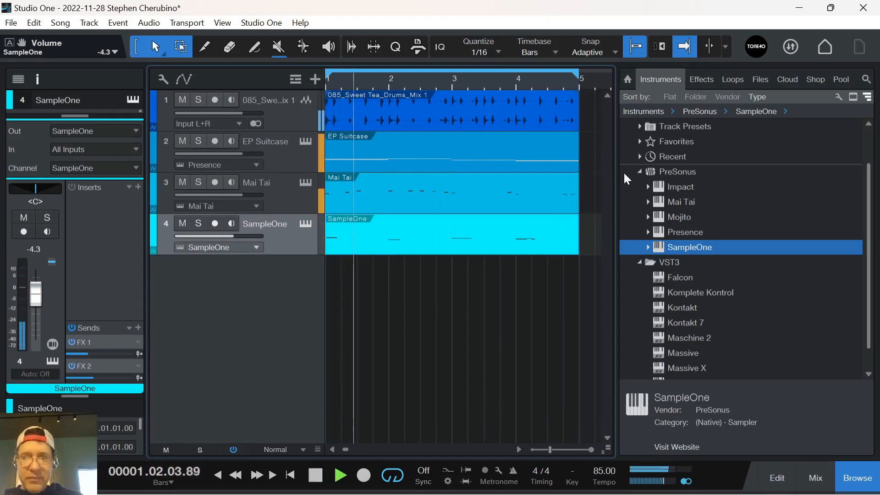
Duplicate the SampleOne, Mai Tai, EP Suitcase and drum parts so each repeats from bar 5
drag(531, 92, 456, 143)
click(354, 246)
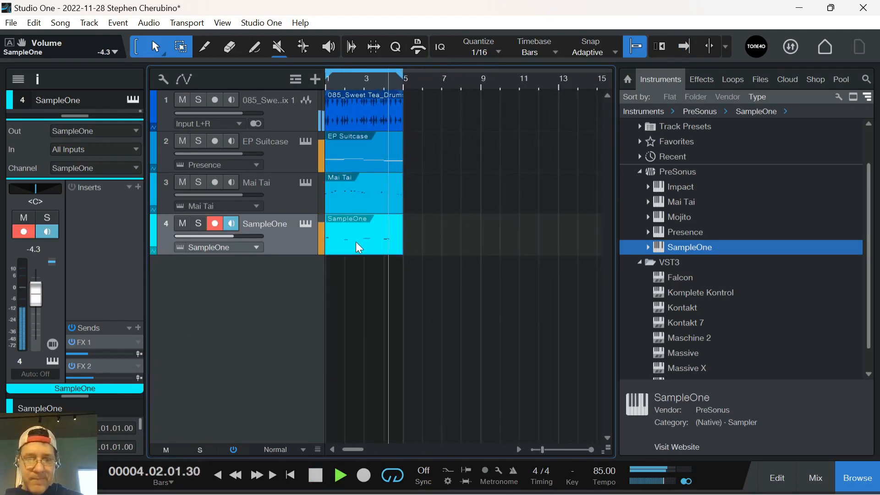
key(d)
click(384, 203)
key(d)
click(369, 150)
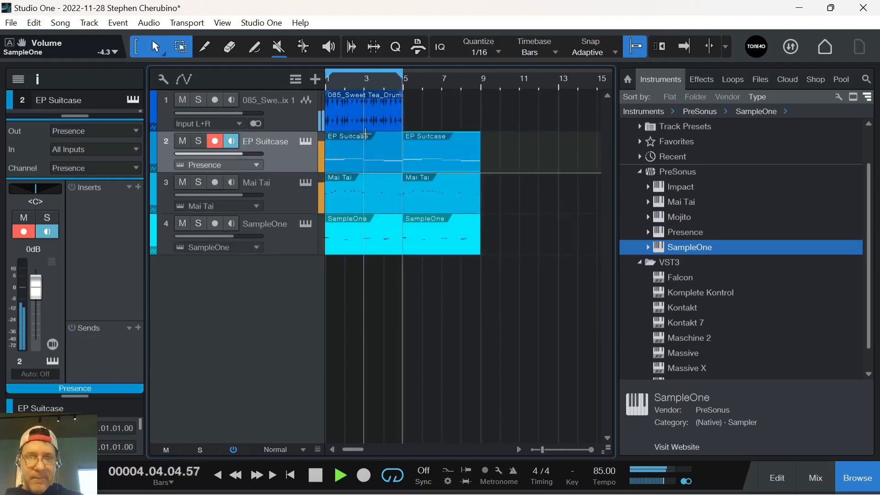
key(d)
click(370, 128)
key(d)
Delete the SampleOne part at bar 1 and extend the loop range to bar 9
click(371, 243)
key(Delete)
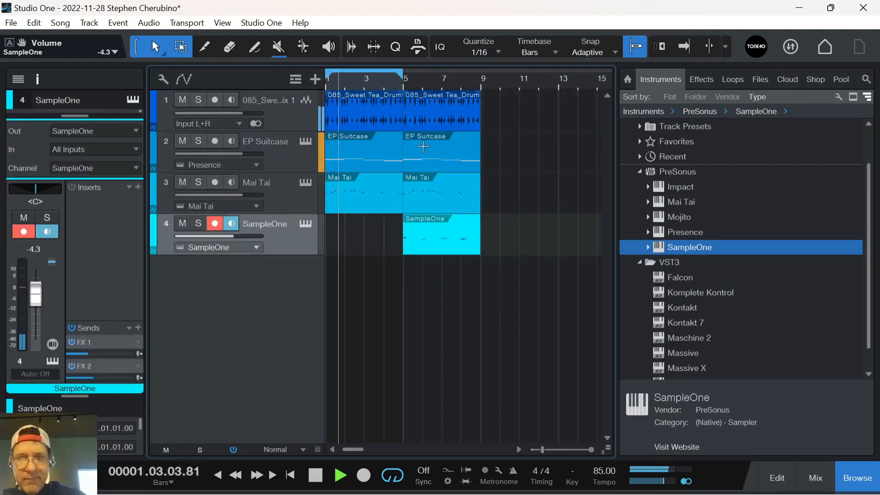
drag(403, 73, 482, 87)
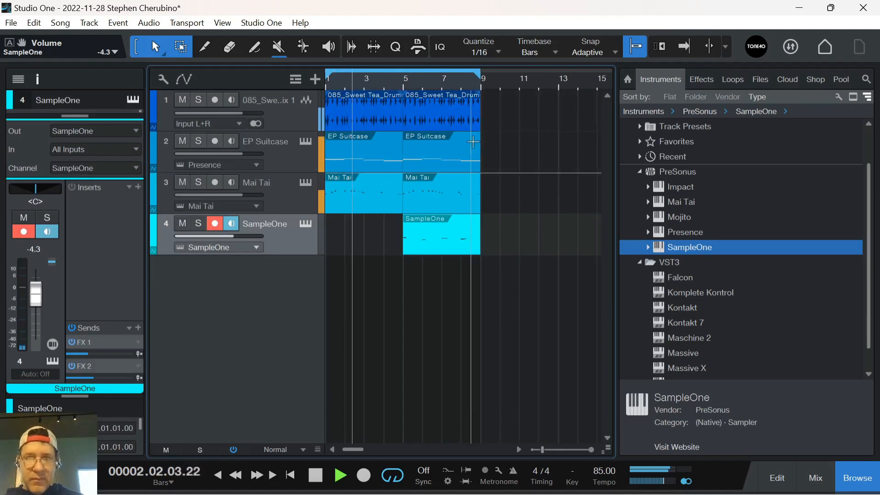
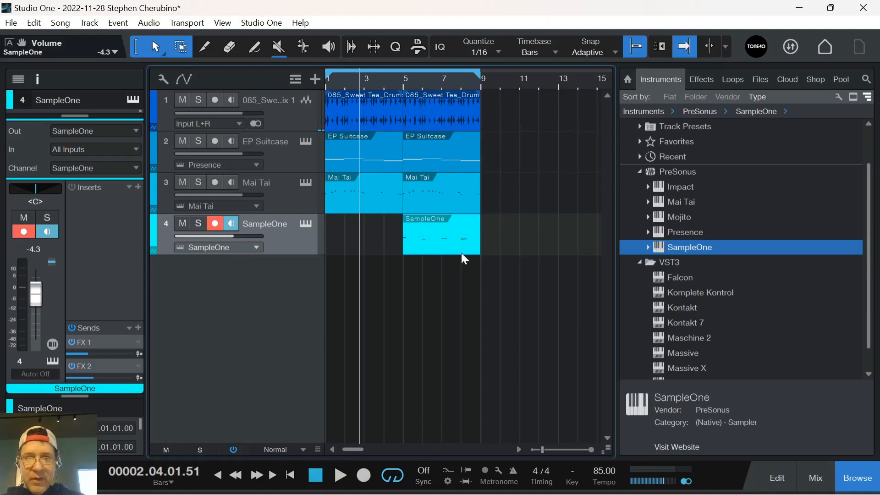
Try the song without the EP Suitcase part at bar 1, and undo that deletion
click(392, 171)
key(Delete)
key(space)
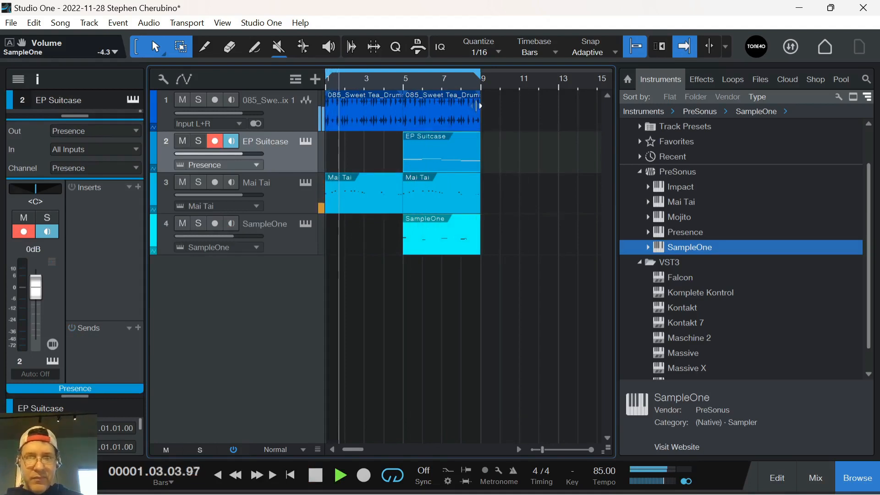
key(ctrl+z)
key(space)
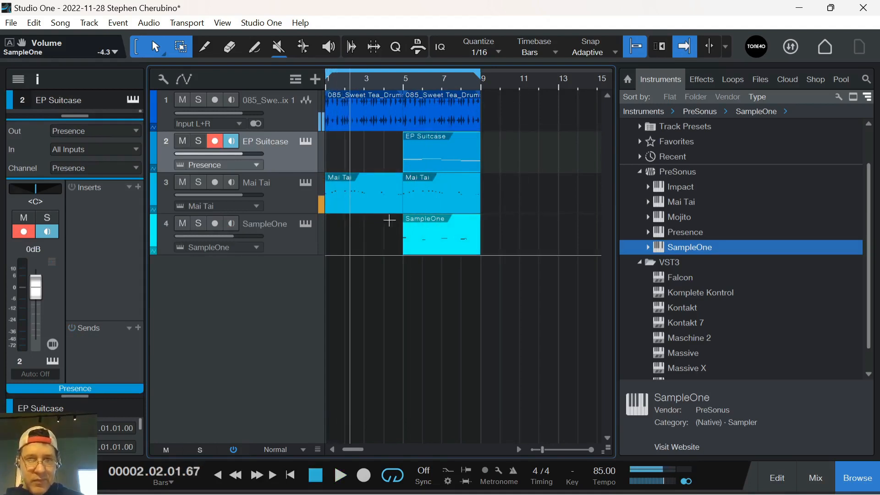
Delete the Mai Tai part at bar 1 and move the SampleOne part to bar 13
click(386, 205)
key(Delete)
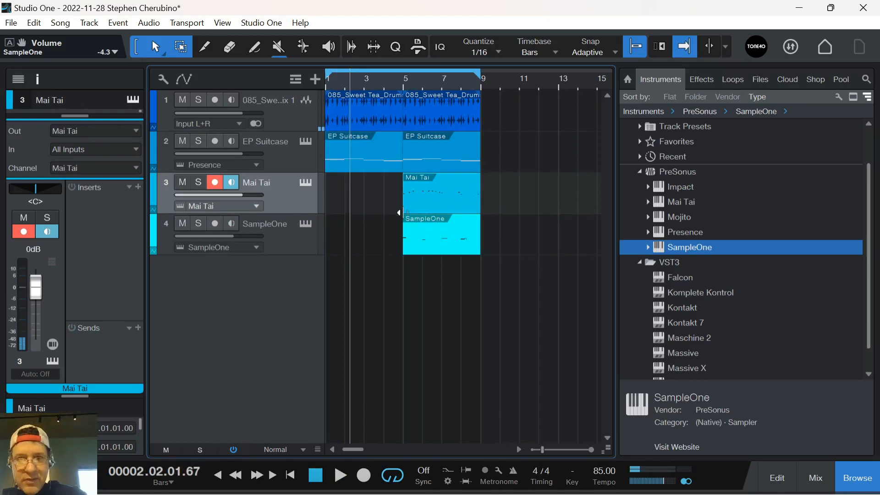
mouse_move(464, 251)
mouse_down()
mouse_move(592, 253)
mouse_move(598, 242)
mouse_move(563, 253)
mouse_move(406, 124)
mouse_move(411, 112)
mouse_move(430, 136)
mouse_up()
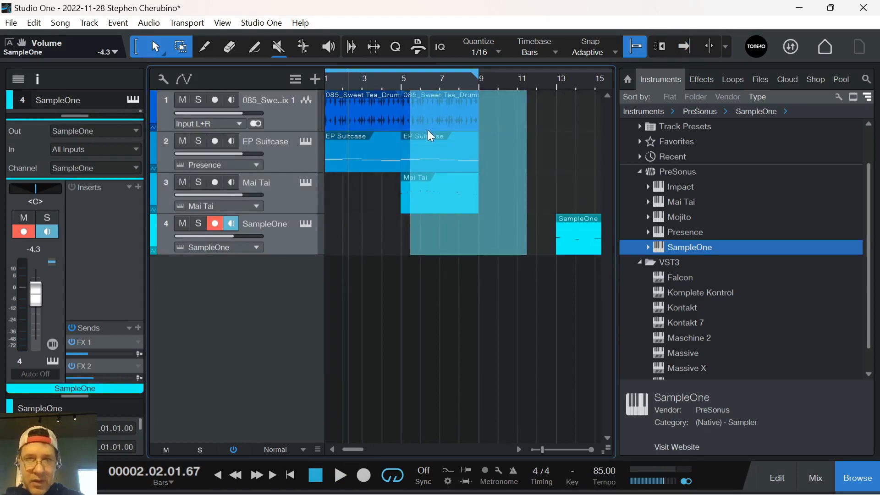
Duplicate the bar 5 drum, EP Suitcase and Mai Tai parts twice, and play the arrangement from the start
click(442, 245)
click(429, 131)
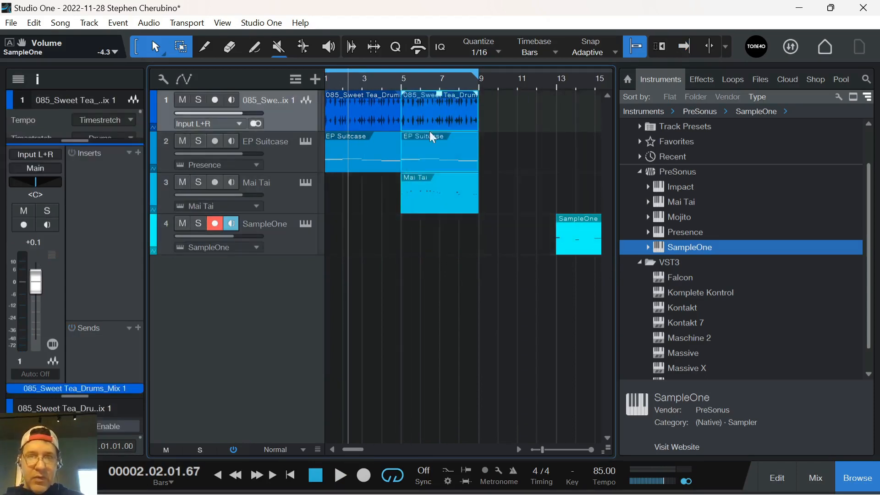
key(d)
key(d)
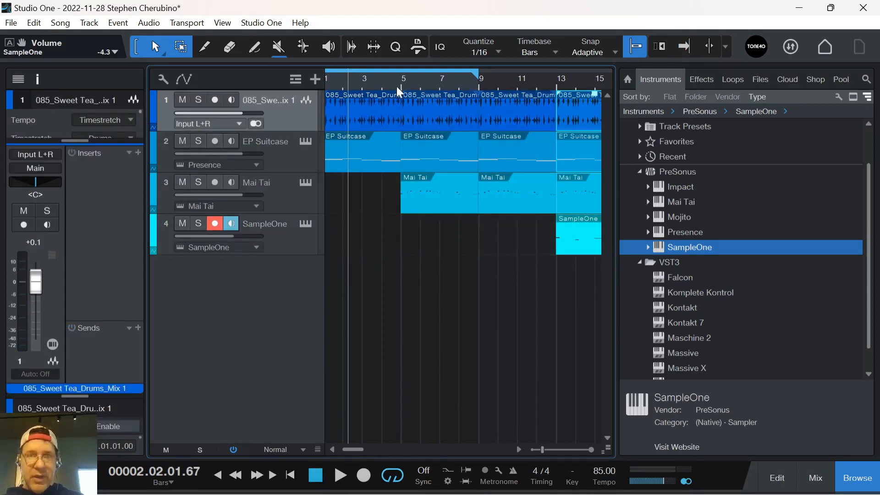
drag(397, 86, 468, 83)
key(comma)
key(space)
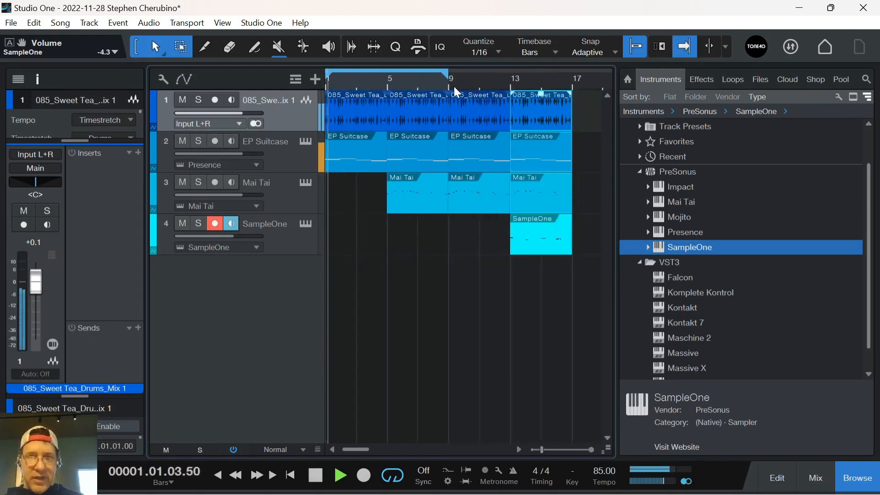
Bounce the EP Suitcase part at bar 1 to a new audio track
click(363, 157)
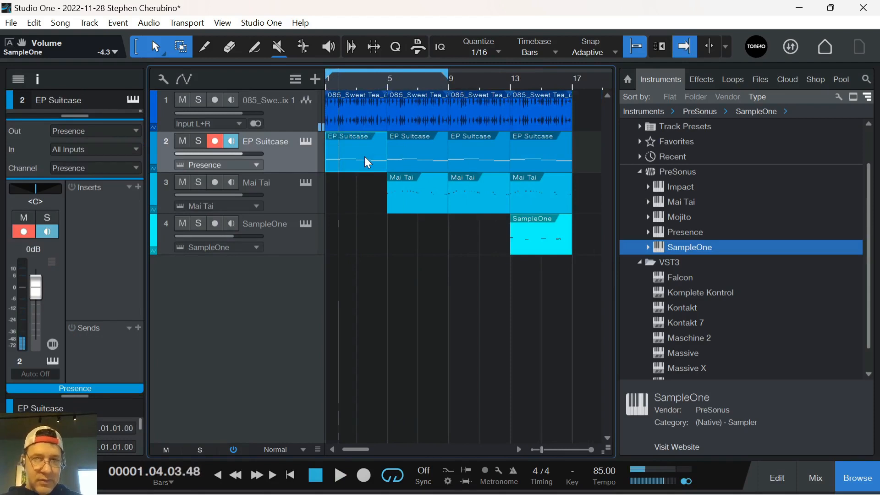
right_click(365, 156)
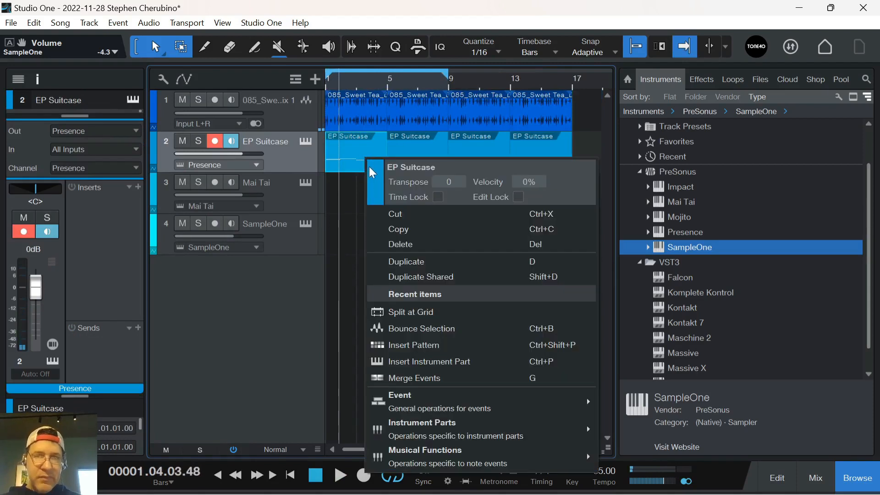
click(413, 325)
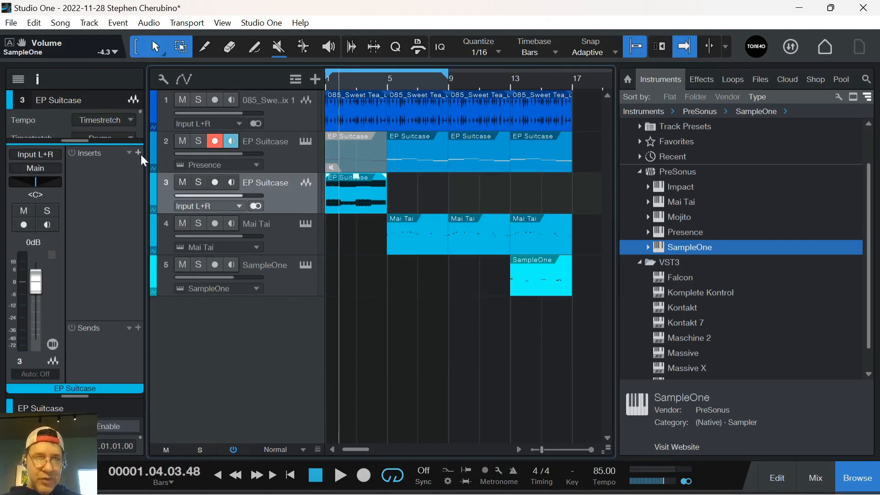
Insert the Pro EQ effect on the bounced EP Suitcase audio track and reposition its window
click(138, 153)
text(eq)
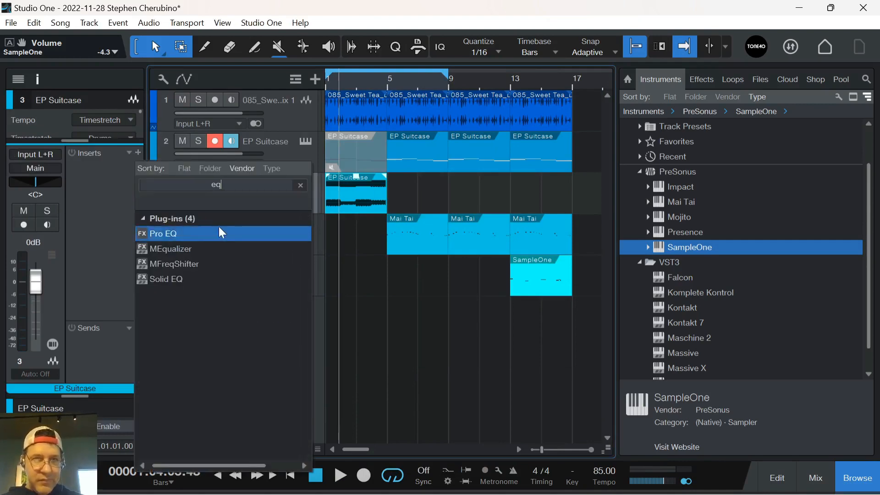
click(191, 233)
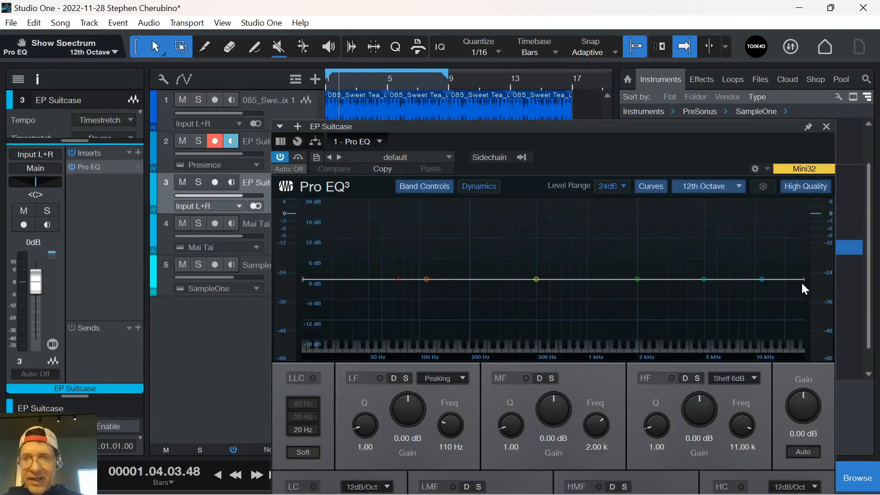
drag(680, 145, 626, 82)
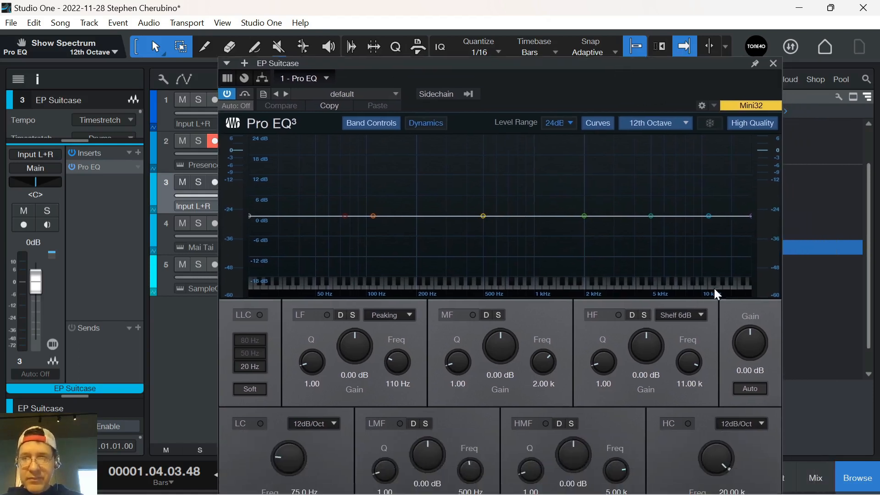
Enable the Pro EQ high cut at 7.43 kHz, show its frequency automation on the EP Suitcase audio track, and close the effect
click(688, 423)
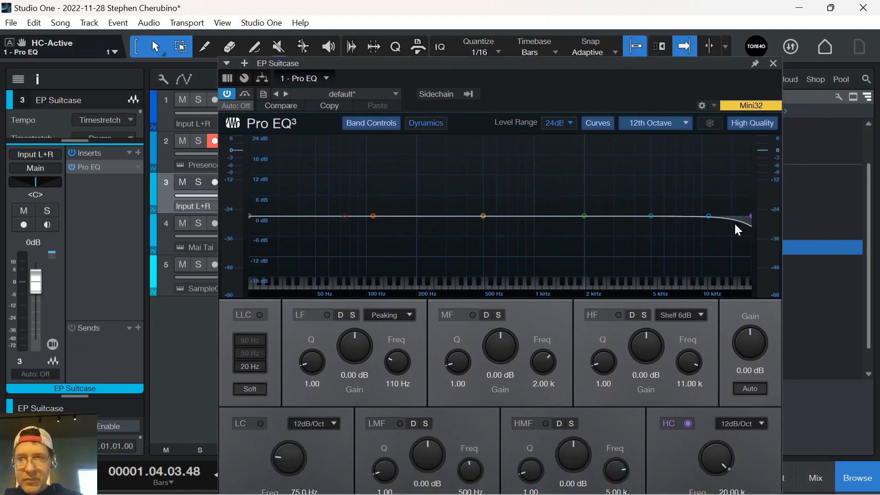
drag(749, 221, 680, 256)
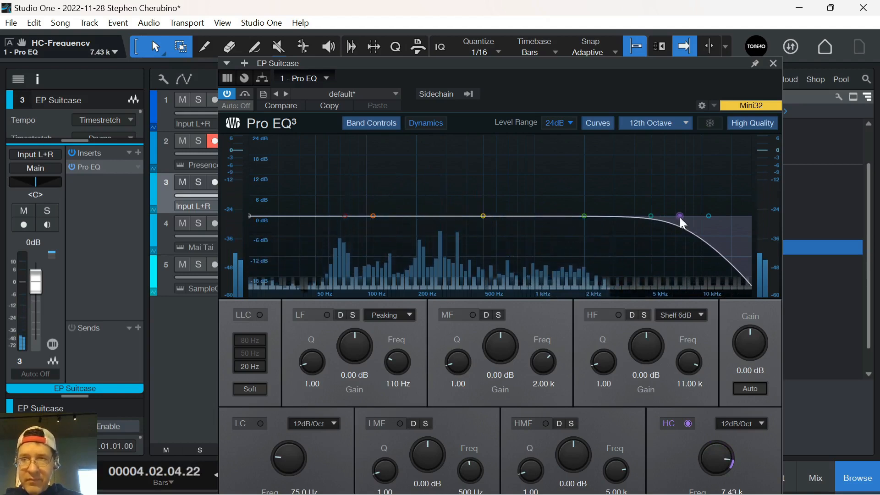
right_click(715, 456)
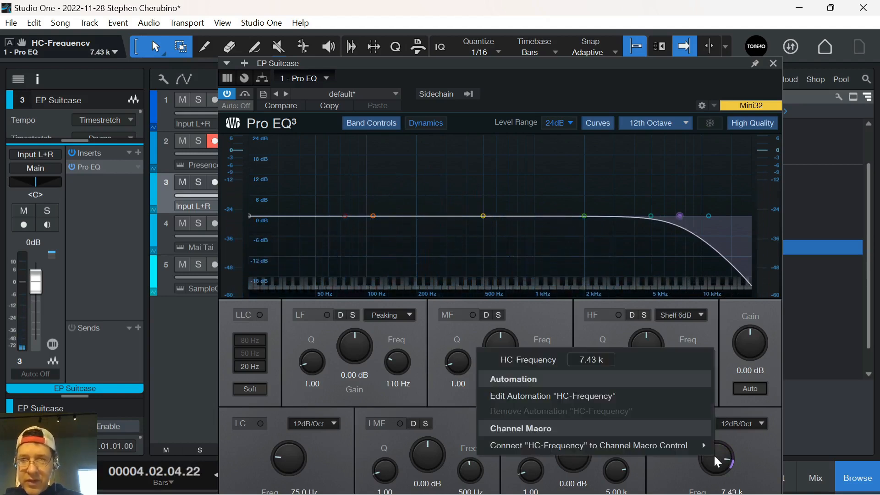
click(579, 399)
click(773, 63)
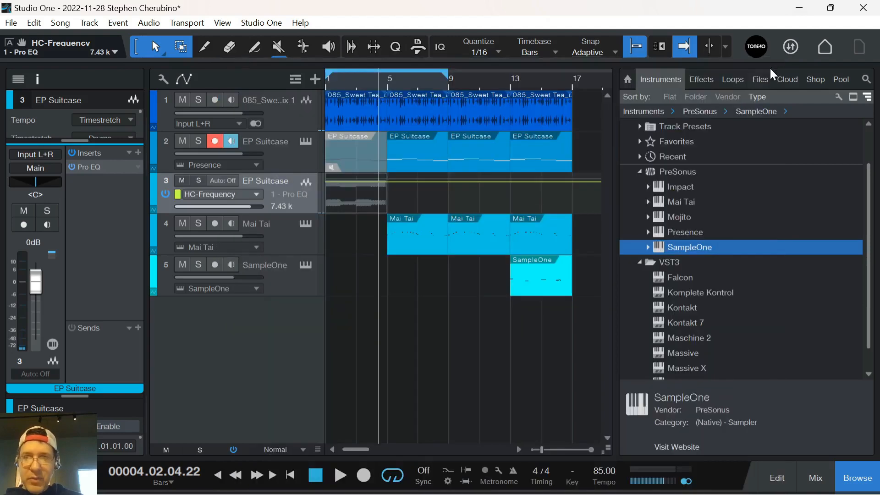
Shape a rising HC-Frequency automation ramp from bar 1 to bar 5, then lower its end point while listening
scroll(378, 188, up, 2)
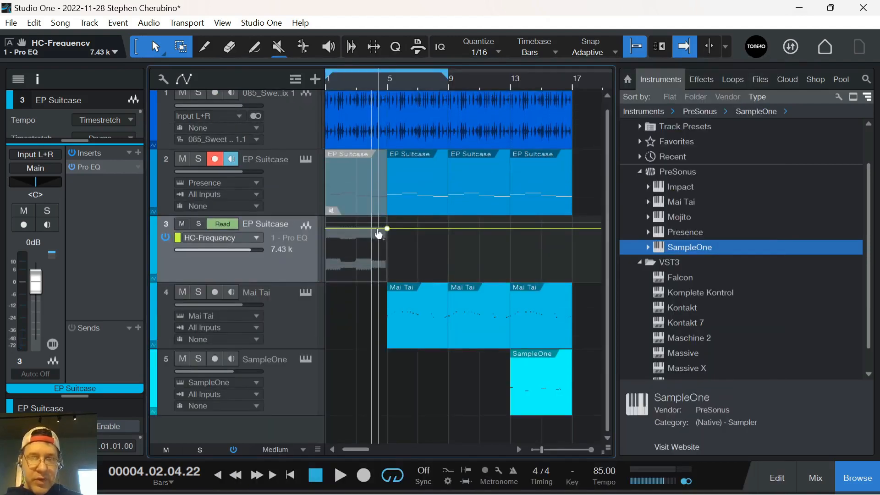
drag(379, 234, 320, 277)
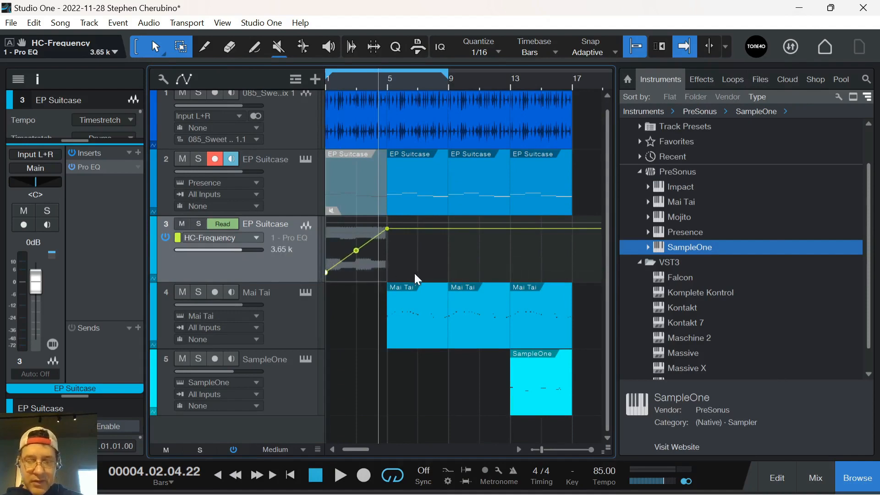
key(space)
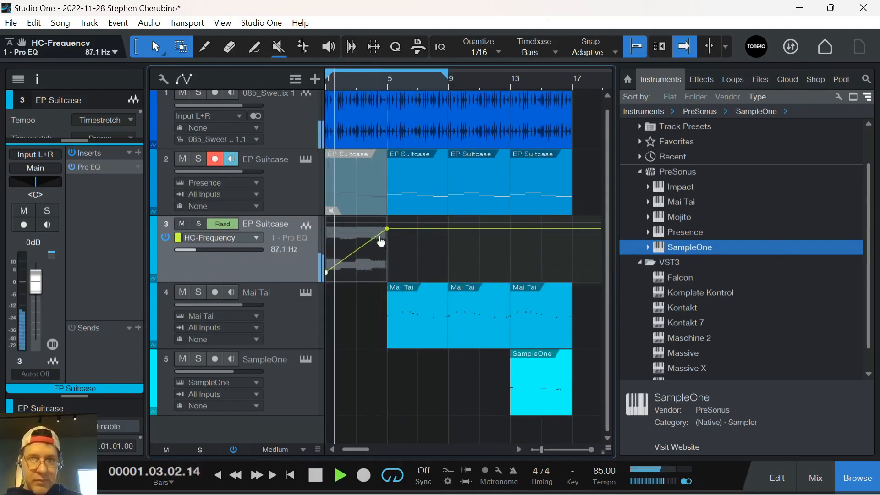
drag(387, 232, 385, 243)
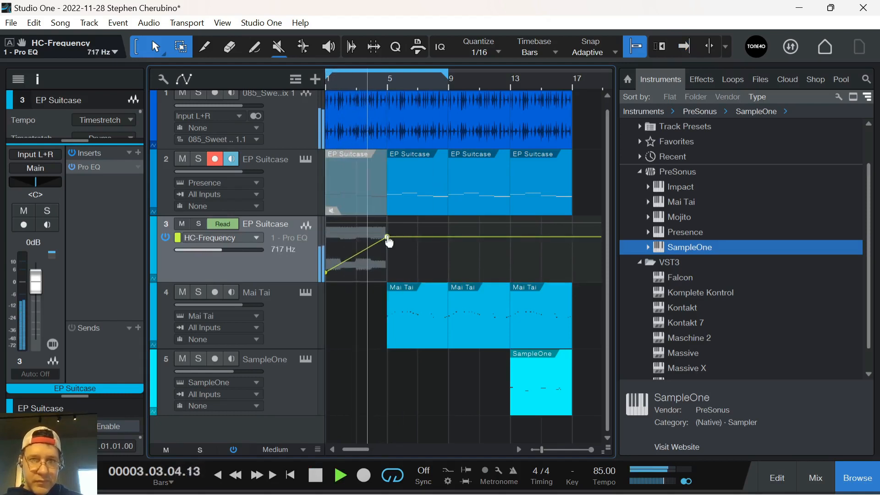
key(space)
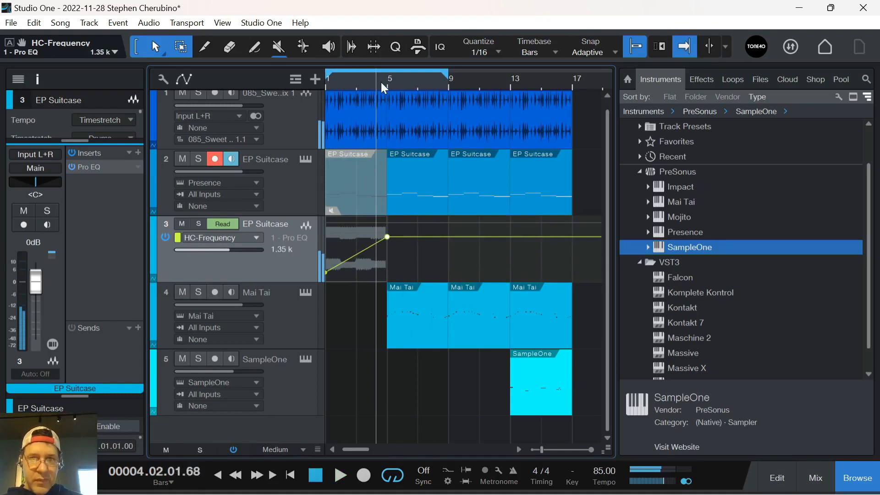
Play the passage leading into bar 5 and trim the first drum clip's end back to just after bar 4
drag(381, 83, 405, 119)
click(342, 84)
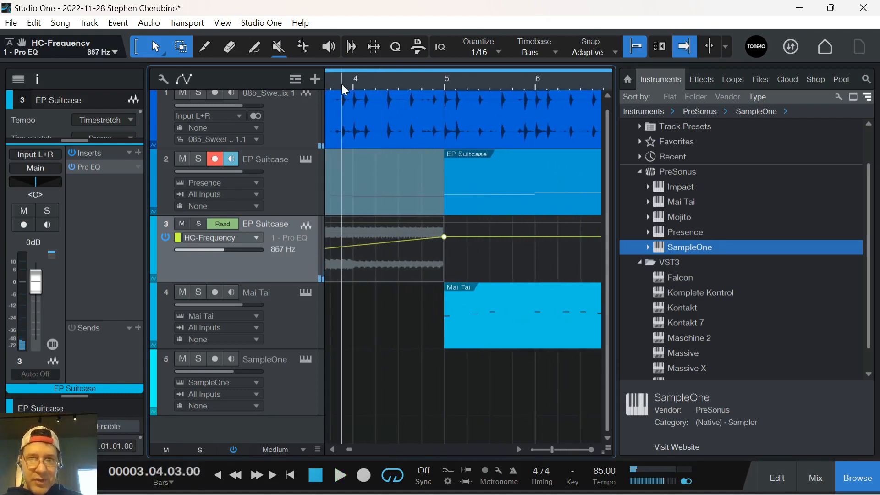
key(space)
key(space)
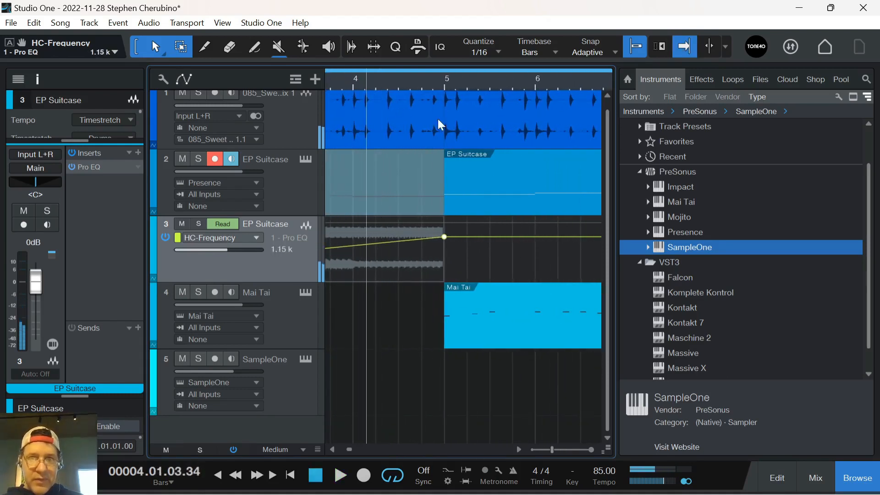
drag(441, 120, 364, 114)
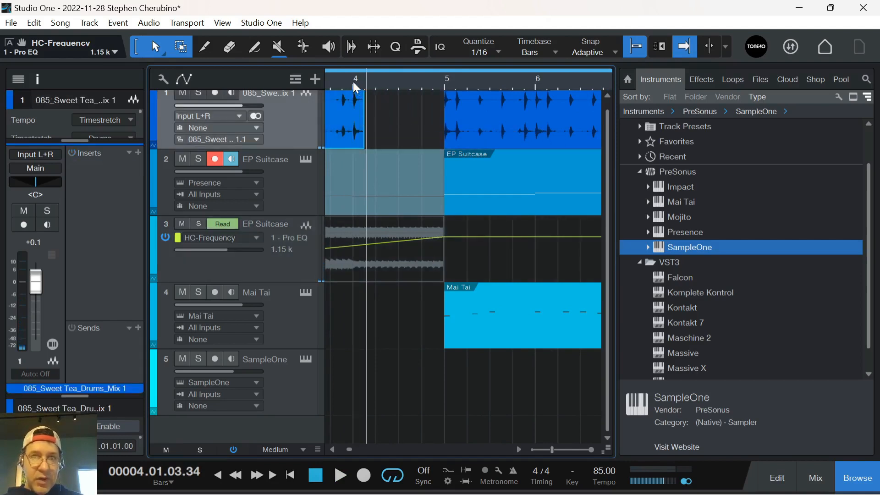
Split the trimmed drum clip at bar 4 to isolate the single hit that starts there
drag(353, 82, 394, 121)
key(3)
click(392, 100)
drag(395, 85, 349, 56)
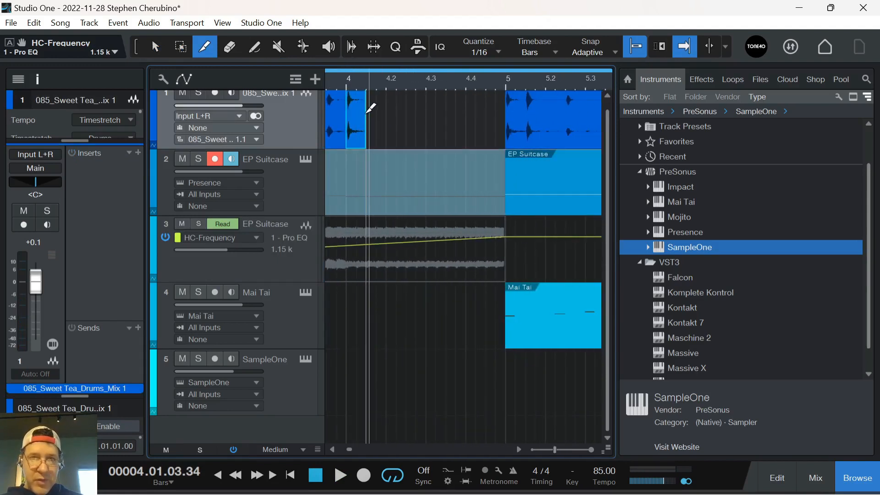
Shorten the isolated drum hit to a 1/16 note, repeat it up to bar 5, and play the roll from bar 4
key(1)
drag(365, 121, 494, 122)
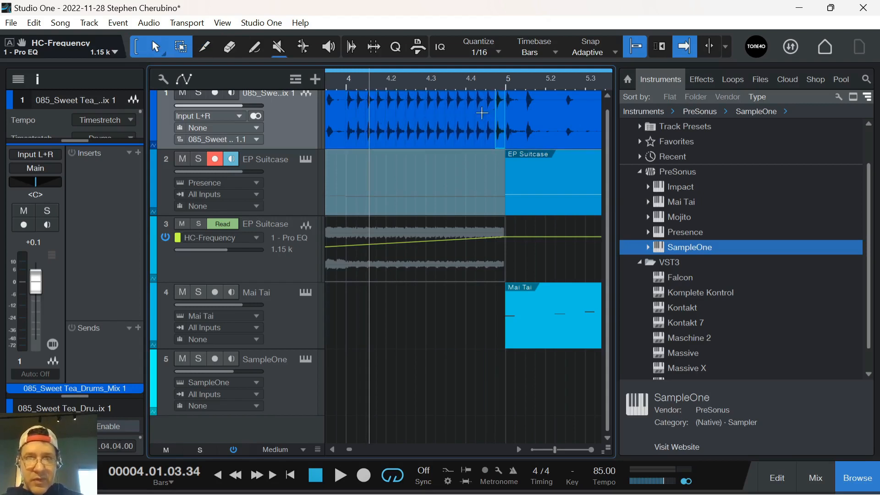
click(346, 87)
key(space)
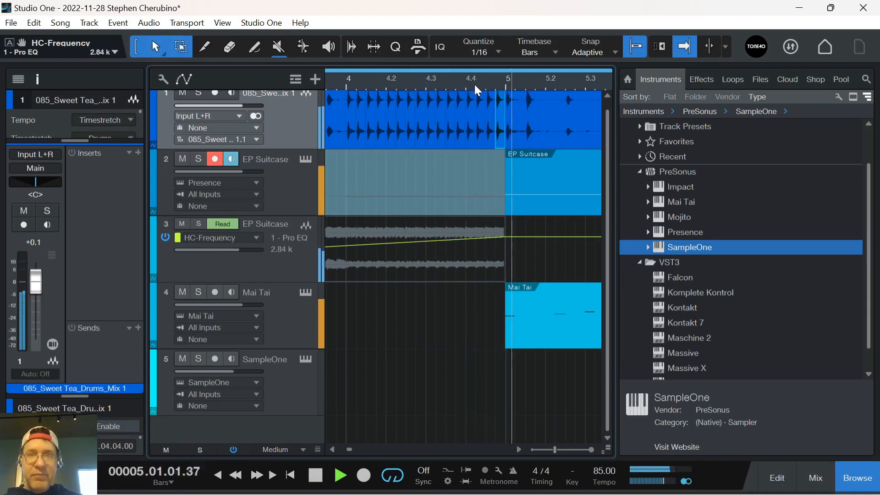
drag(474, 84, 521, 66)
key(space)
Show the automation lanes on all tracks with the start of the bar 4 drum roll in view
drag(466, 76, 473, 84)
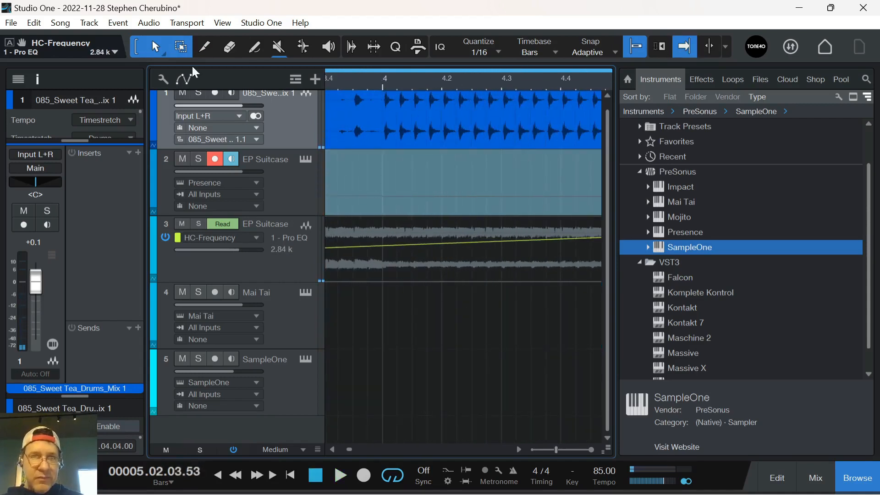
click(184, 79)
scroll(457, 117, up, 1)
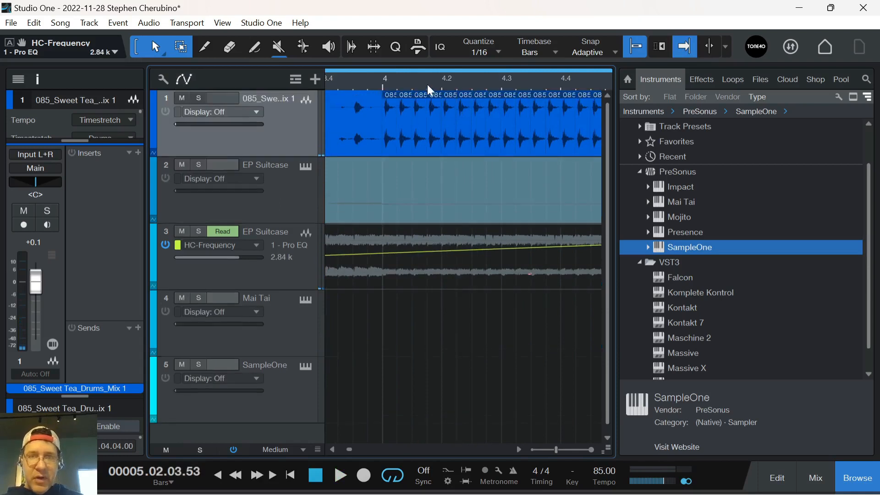
Search the effects library for "gain", then clear the search and sort the effects by folder
click(641, 173)
click(707, 81)
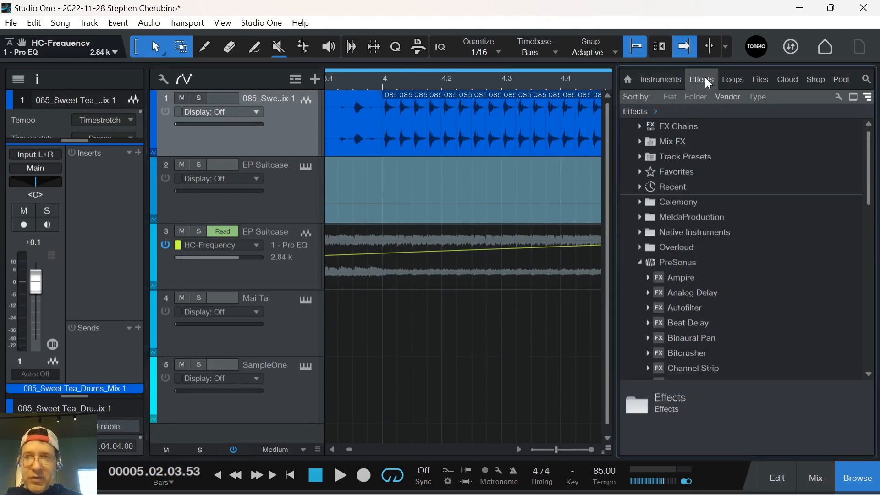
click(867, 80)
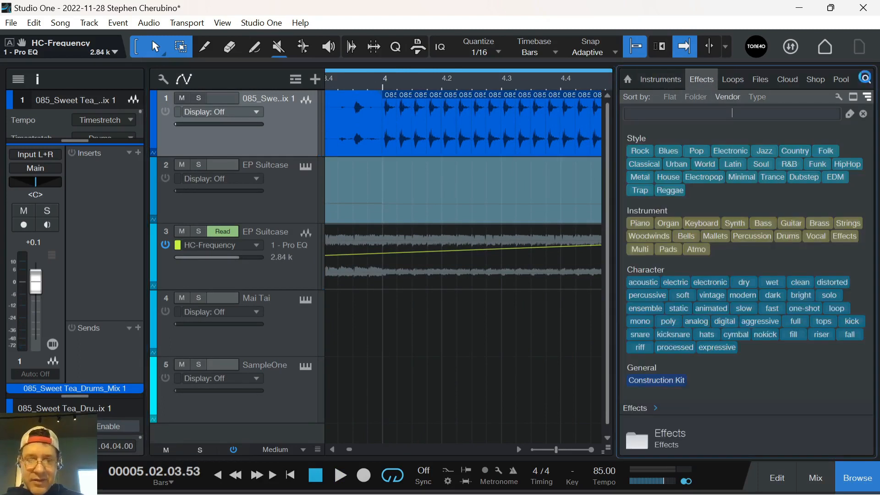
text(ga)
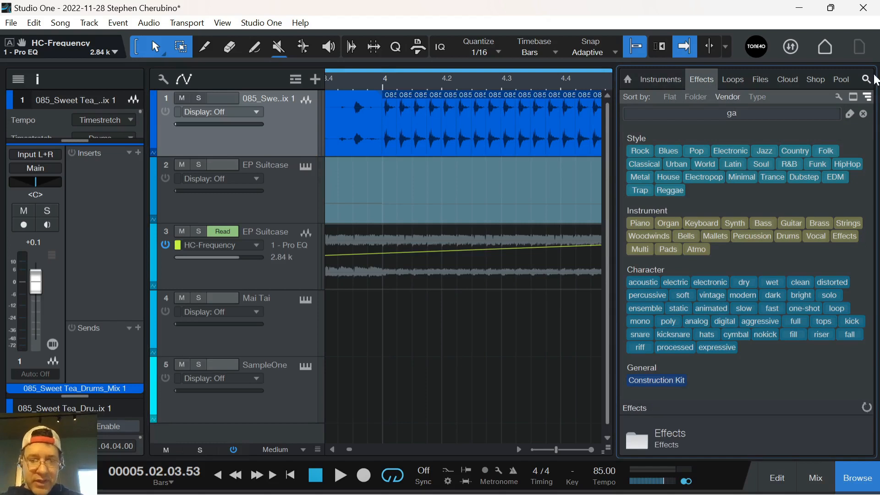
text(in)
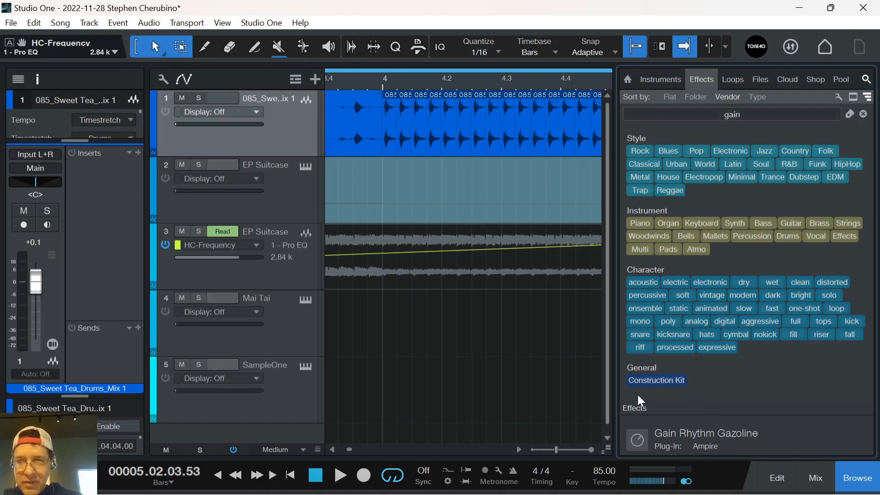
click(683, 98)
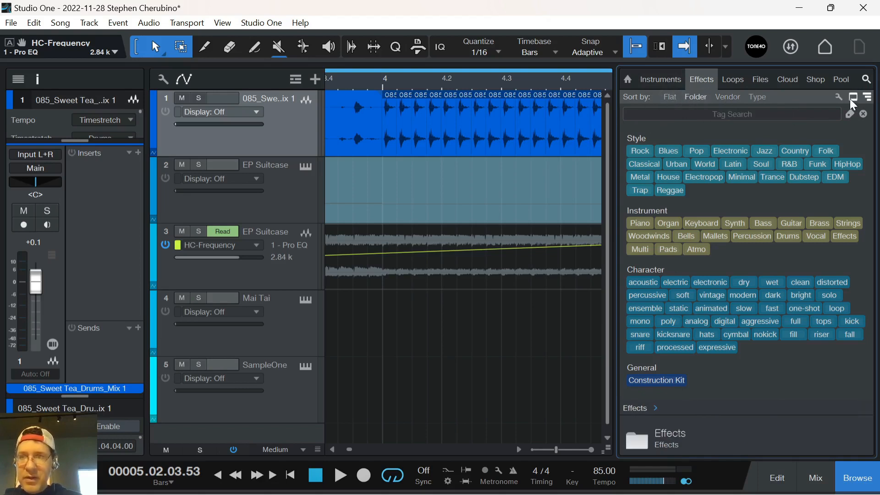
click(869, 98)
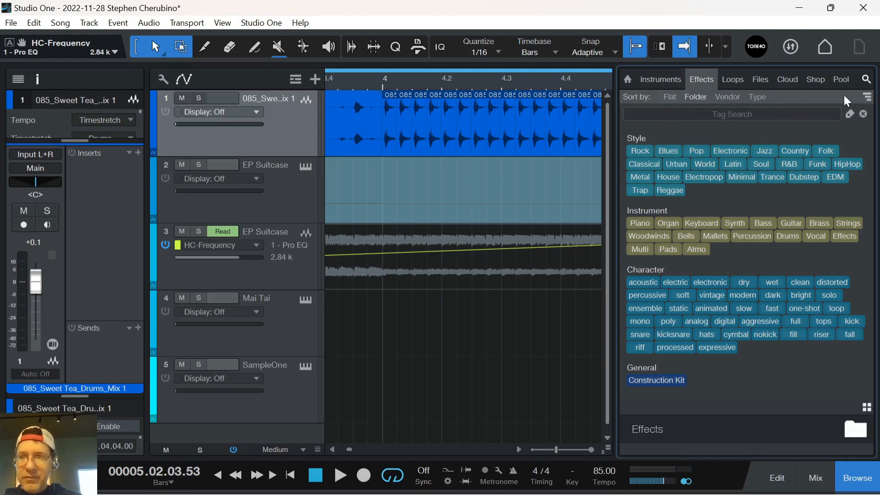
click(867, 81)
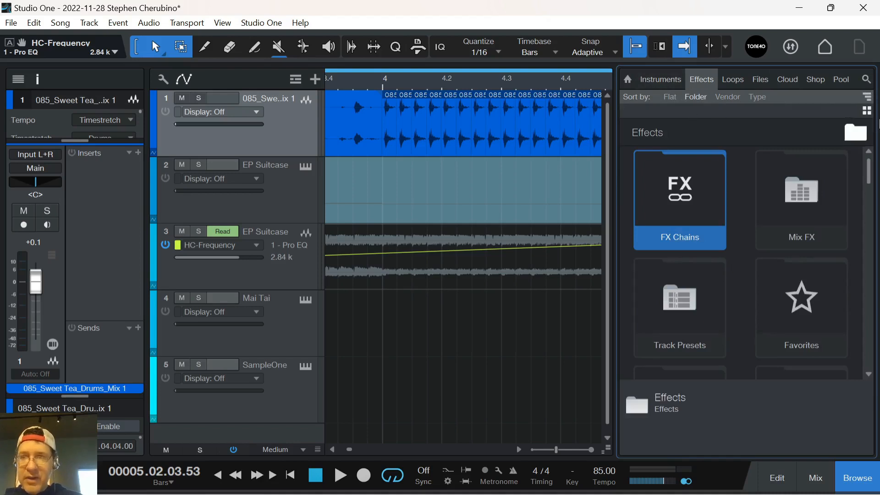
Switch the effects browser to list view and look through its folder categories
click(867, 110)
scroll(743, 247, down, 2)
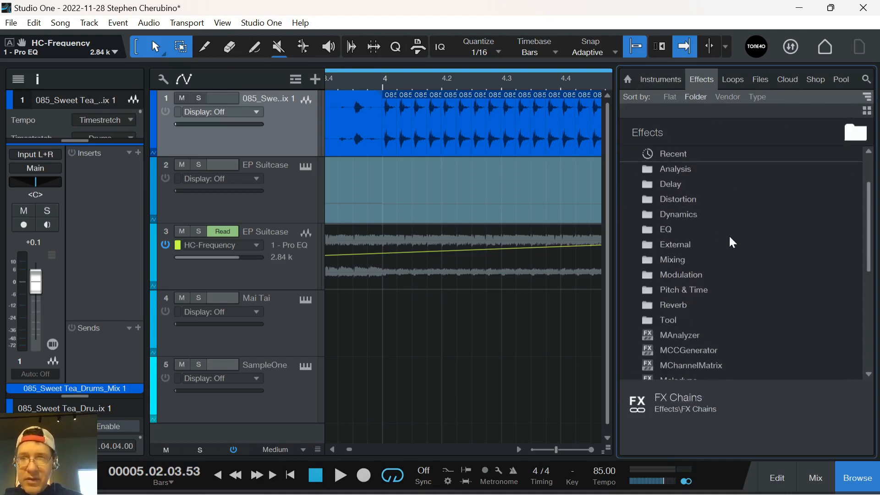
scroll(718, 249, up, 2)
scroll(677, 239, down, 12)
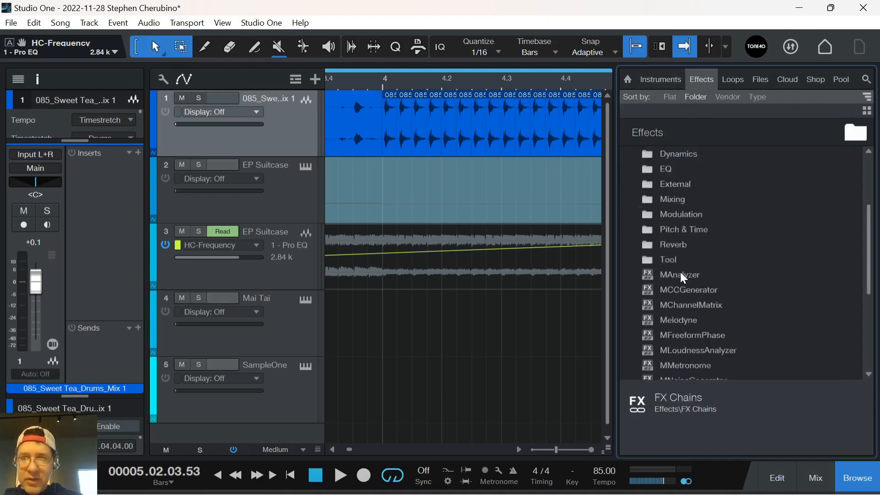
scroll(672, 275, up, 9)
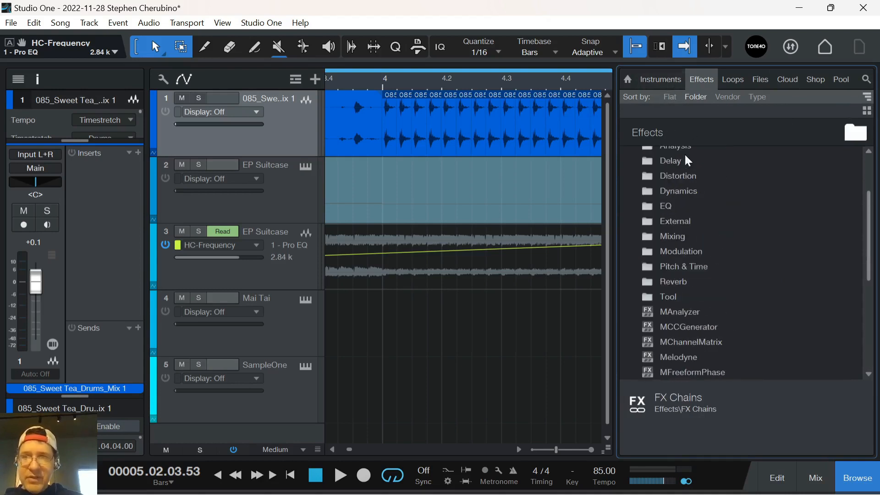
scroll(715, 223, up, 3)
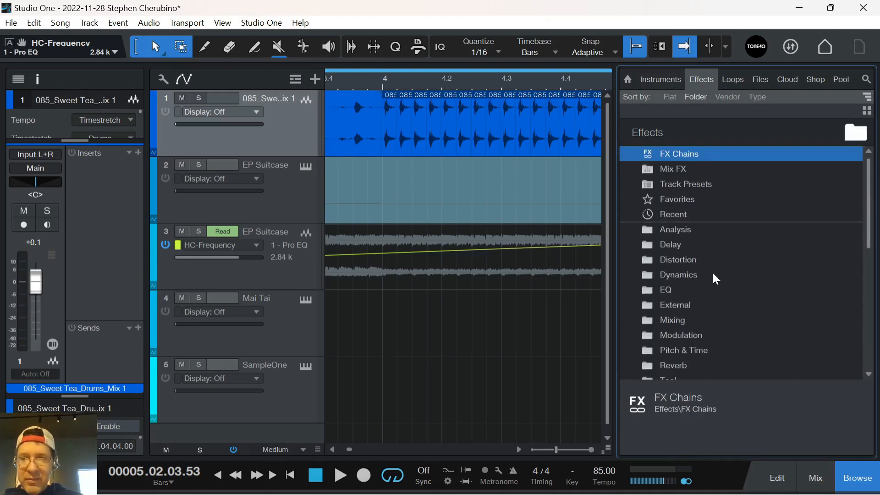
Find Mixtool among the PreSonus effects by vendor, insert it on the Sweet Tea drums track, and move its window clear of the drums
click(729, 98)
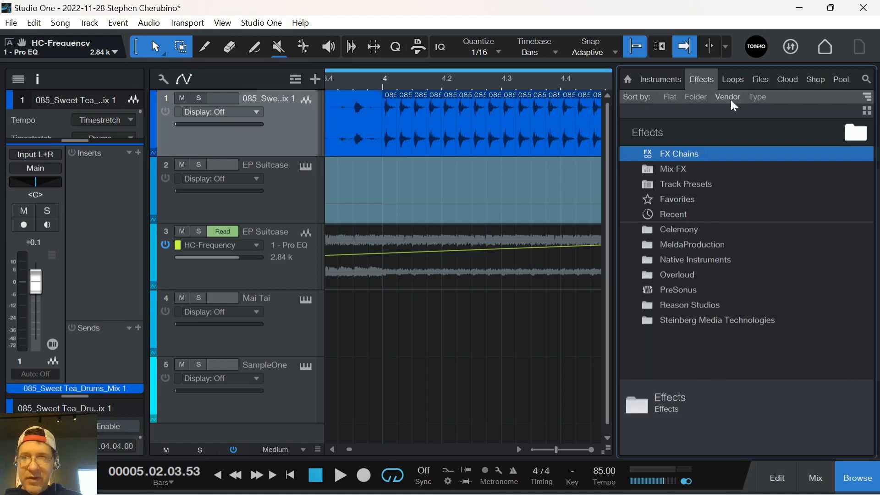
click(654, 293)
double_click(651, 298)
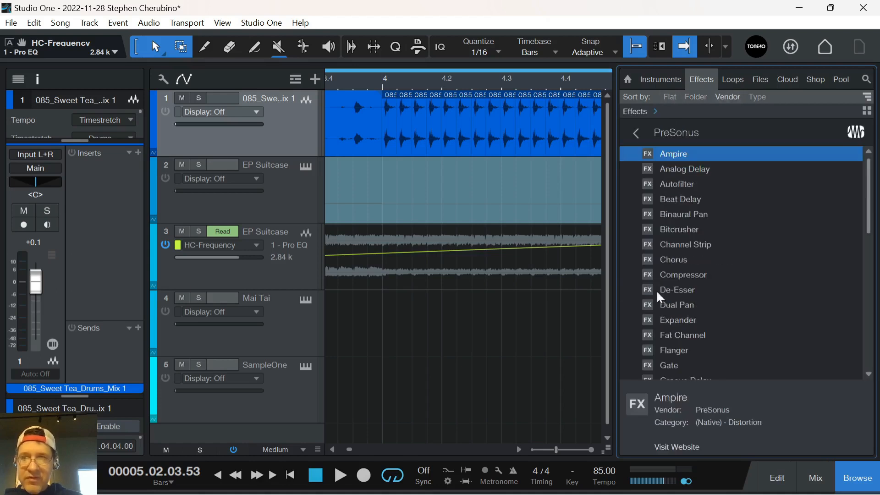
scroll(692, 260, down, 3)
scroll(686, 306, down, 2)
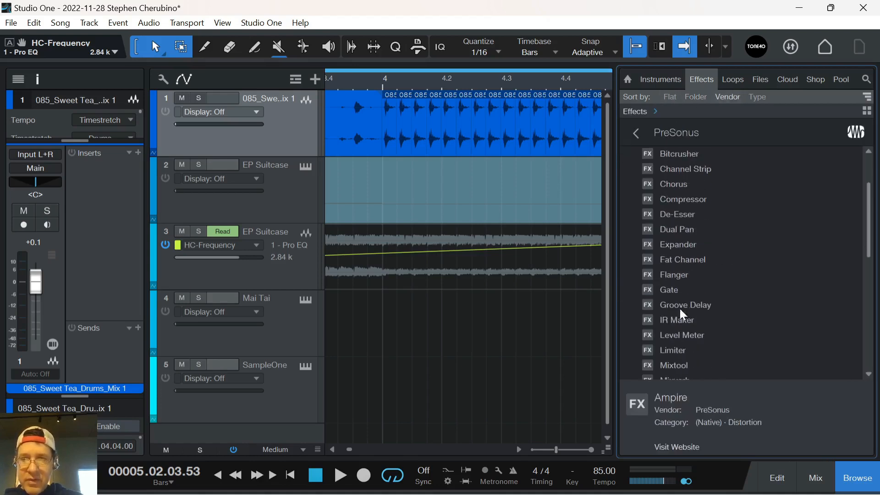
scroll(681, 321, down, 2)
drag(674, 335, 441, 134)
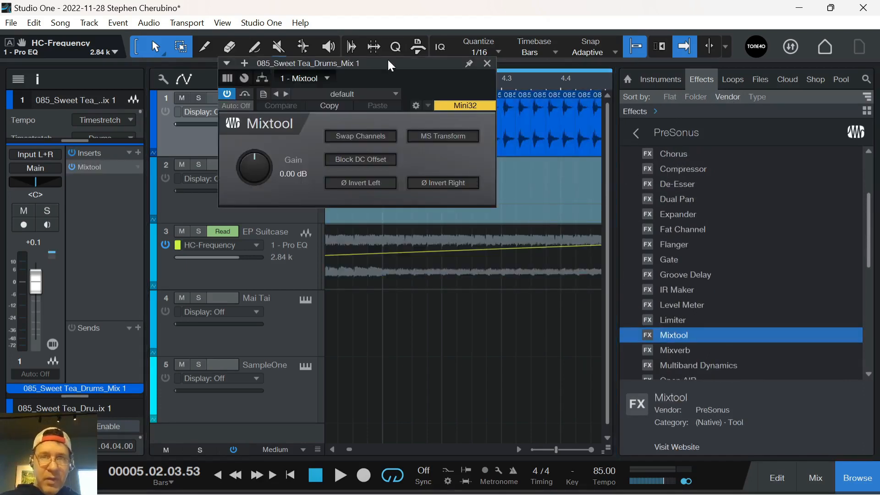
drag(389, 66, 495, 278)
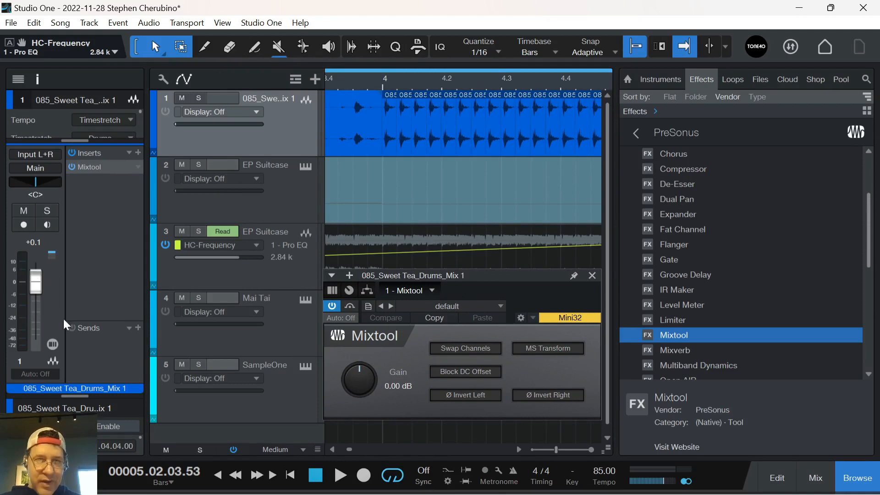
Show the Mixtool gain automation on the drums track and drop the gain abruptly from 0 to about -12 dB at bar 4
right_click(360, 388)
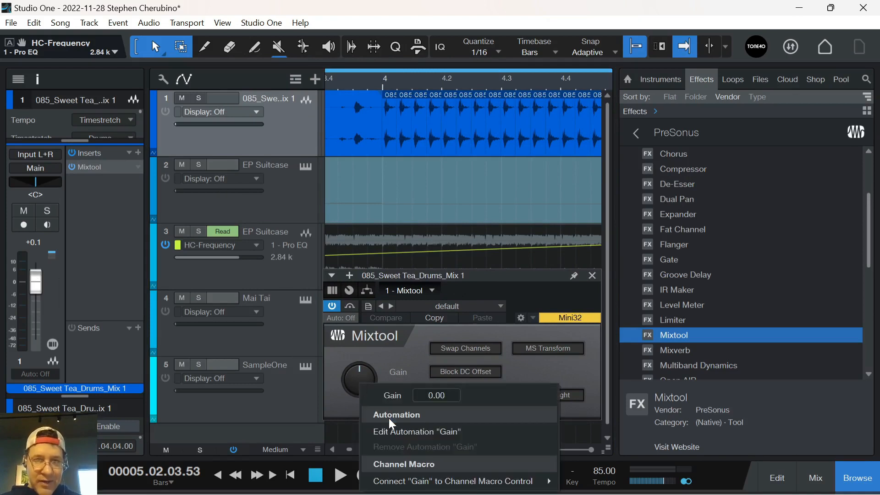
click(412, 429)
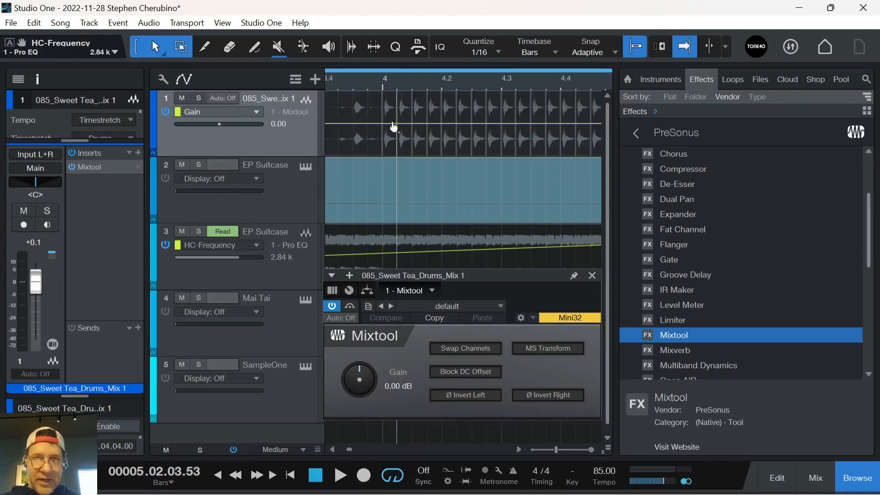
click(397, 124)
click(384, 126)
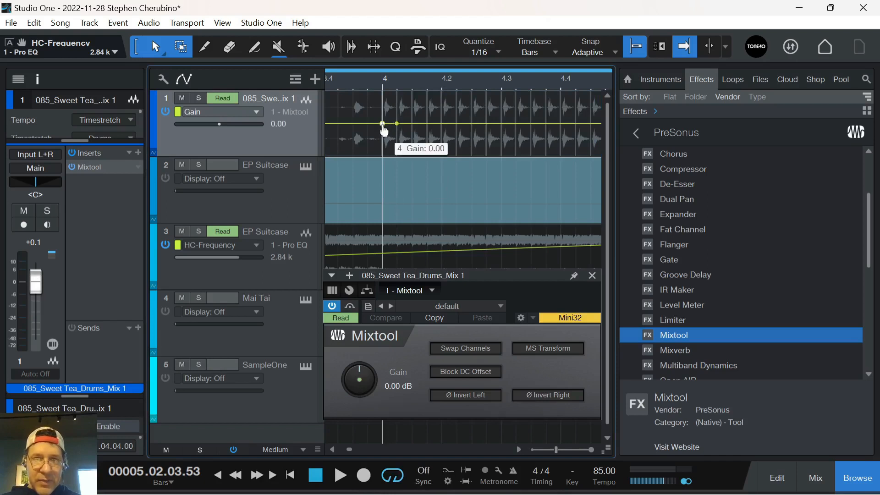
drag(397, 126, 381, 149)
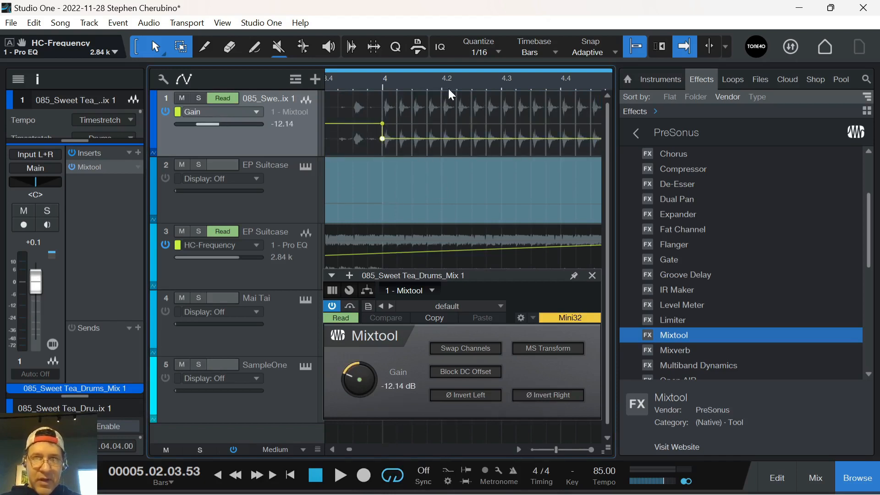
Ramp the drum gain automation back up to 0 dB at bar 5 and play the roll from bar 3
drag(449, 84, 418, 63)
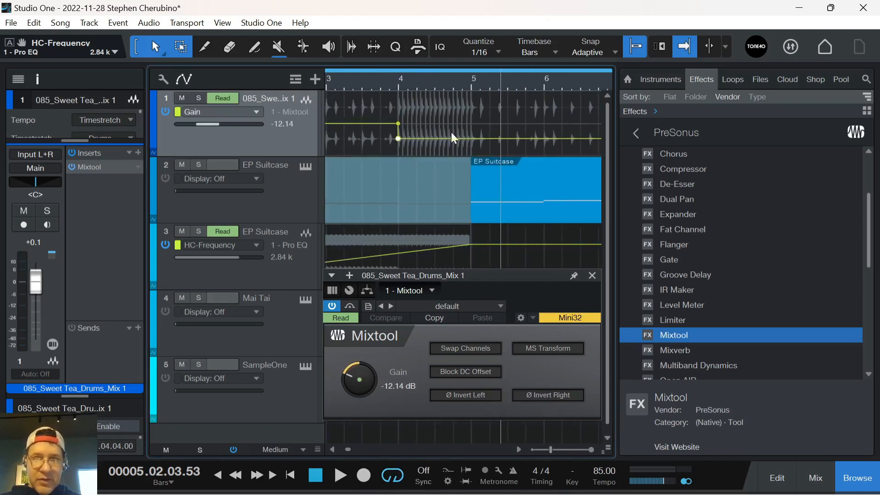
drag(472, 140, 471, 123)
click(364, 82)
key(space)
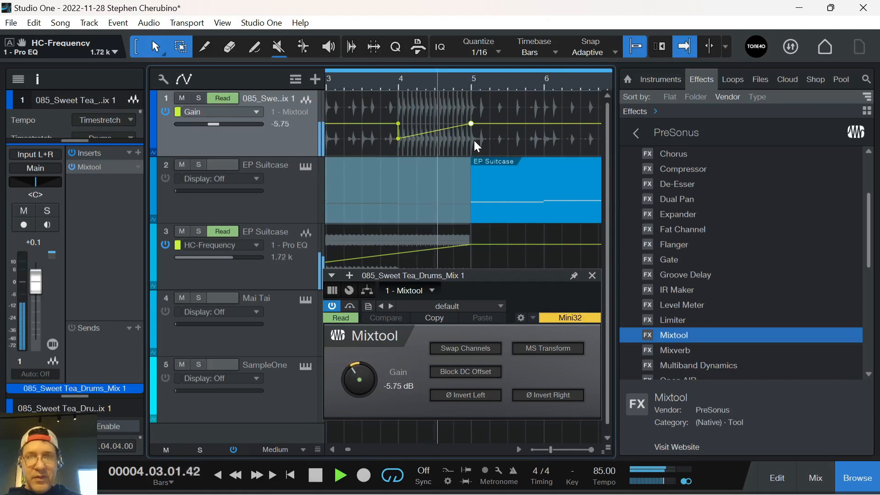
key(space)
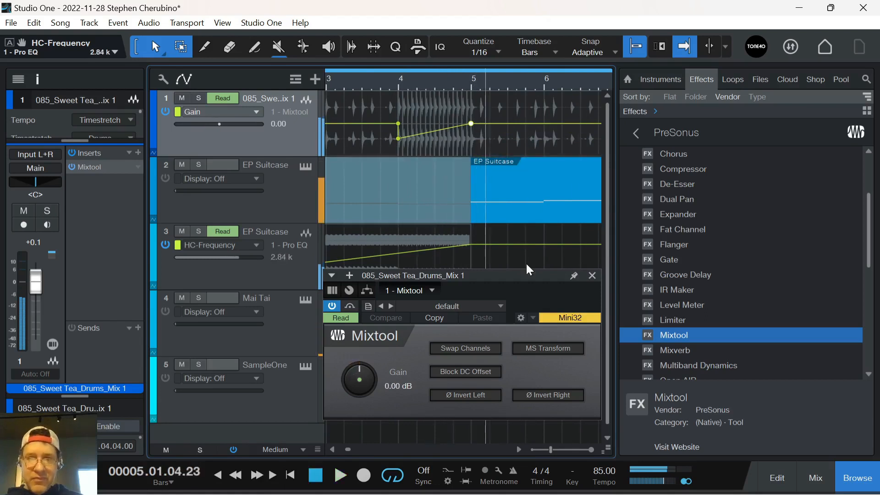
Close the Mixtool window and hide the browser and the automation lanes to show the regular track view
click(594, 276)
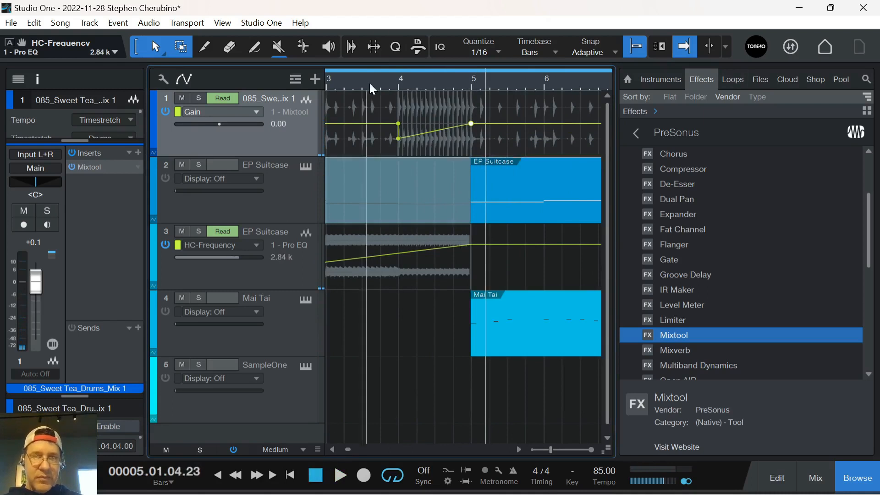
click(866, 485)
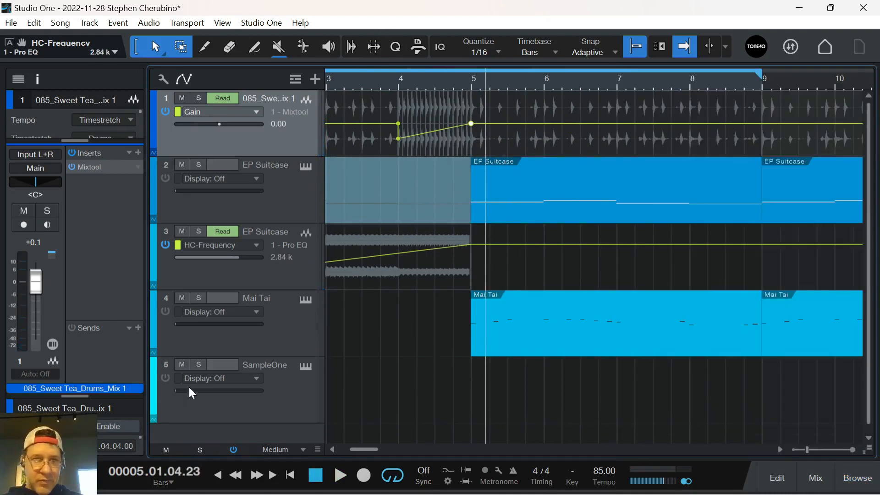
click(185, 79)
drag(353, 86, 322, 54)
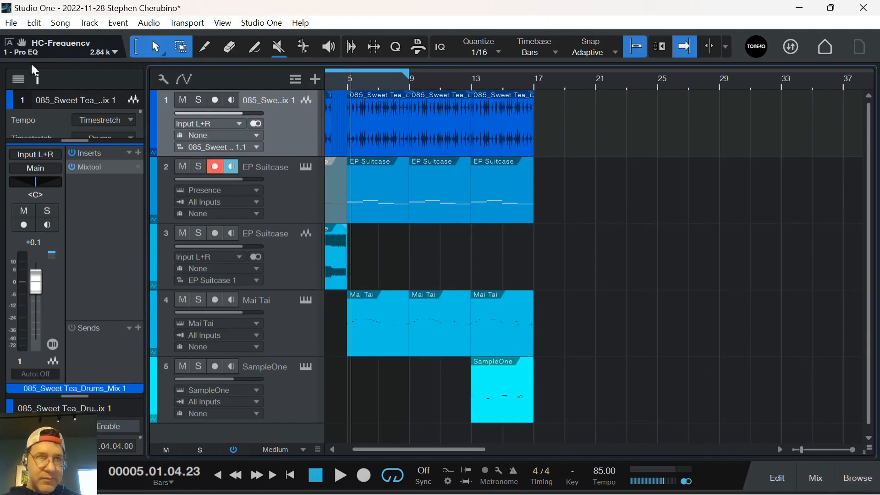
Hide the inspector and set the track height to Small so the whole 16-bar arrangement fits in view
click(36, 79)
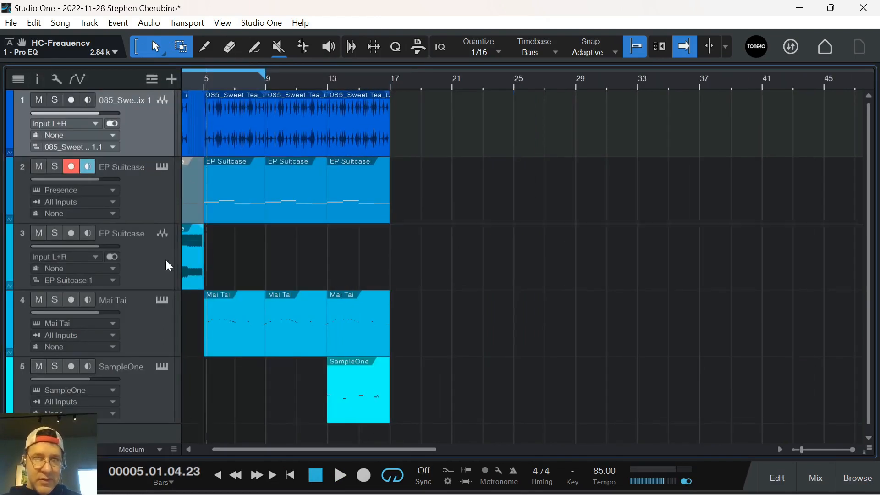
click(173, 449)
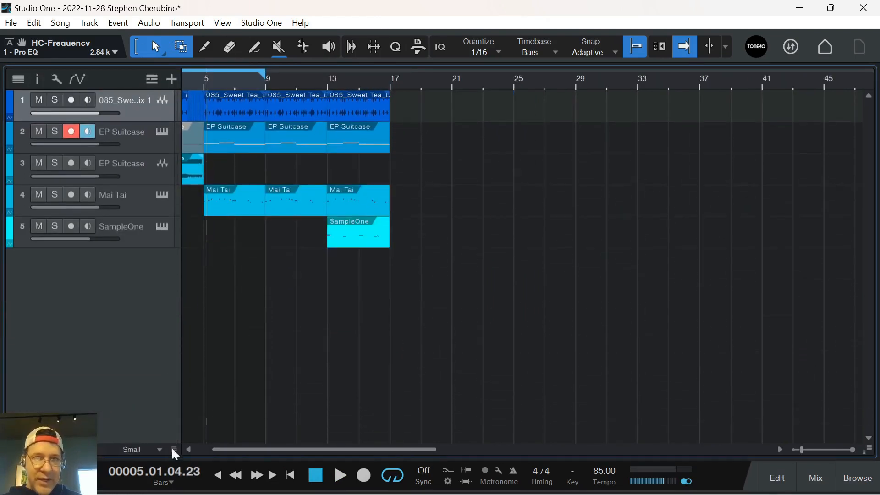
drag(224, 84, 302, 96)
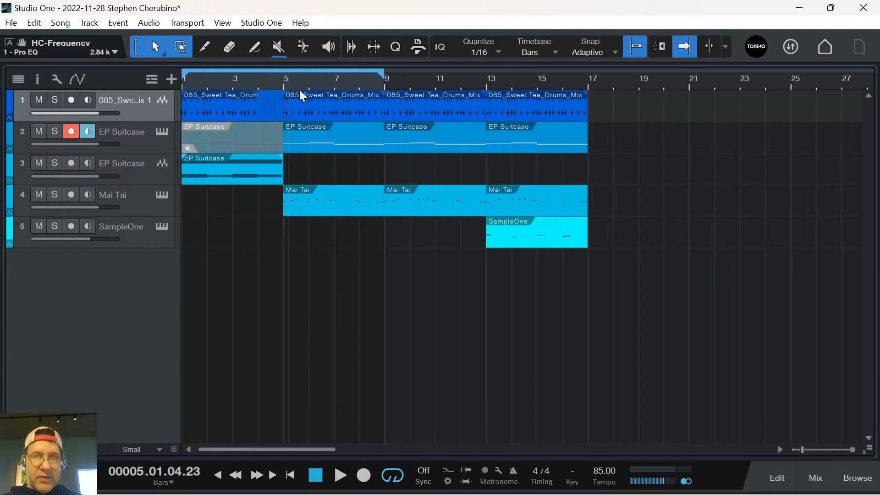
Set the playhead to bar 5 and search the Sound Sets files for "crash"
click(288, 81)
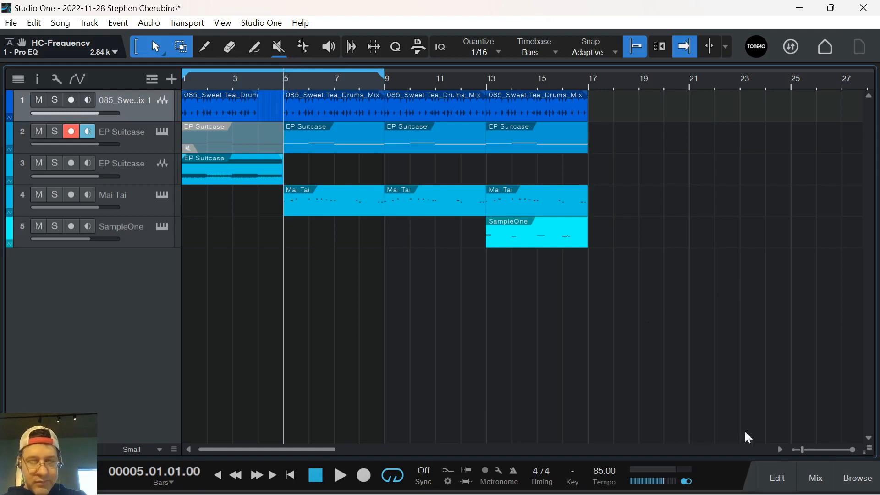
click(857, 478)
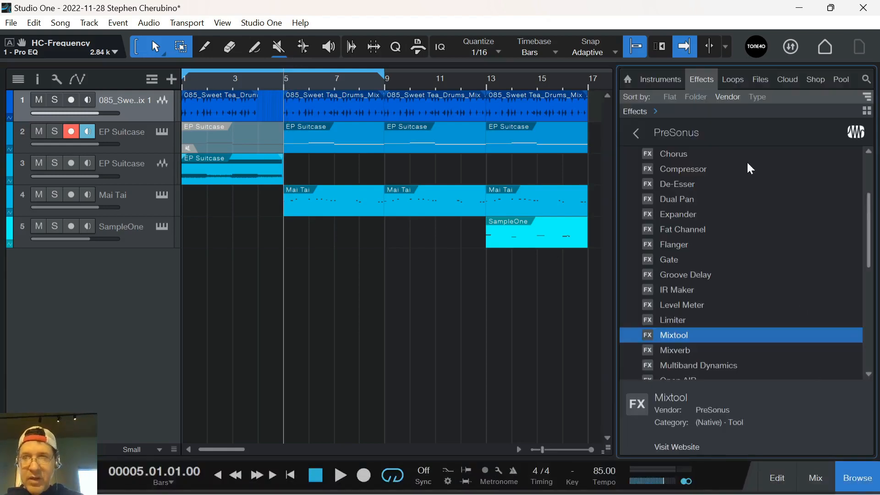
click(760, 80)
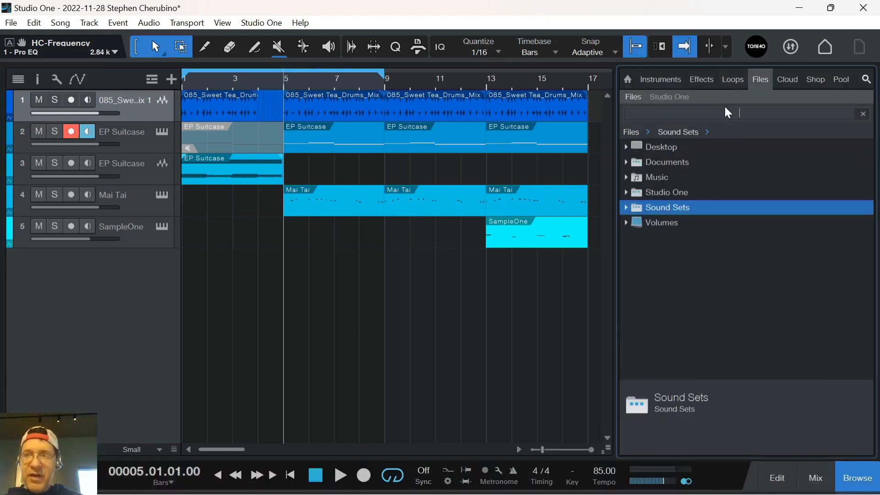
text(crash)
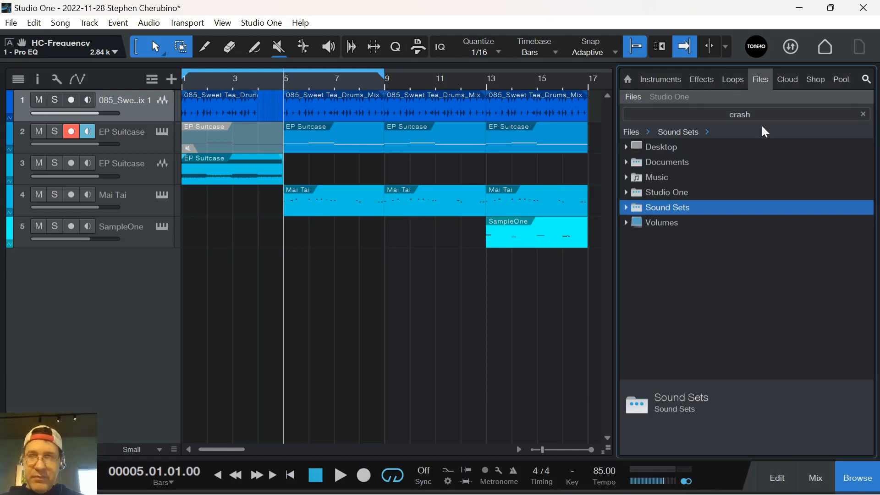
Audition several crash samples and place the second crash.wav on a new track at bar 5
click(673, 164)
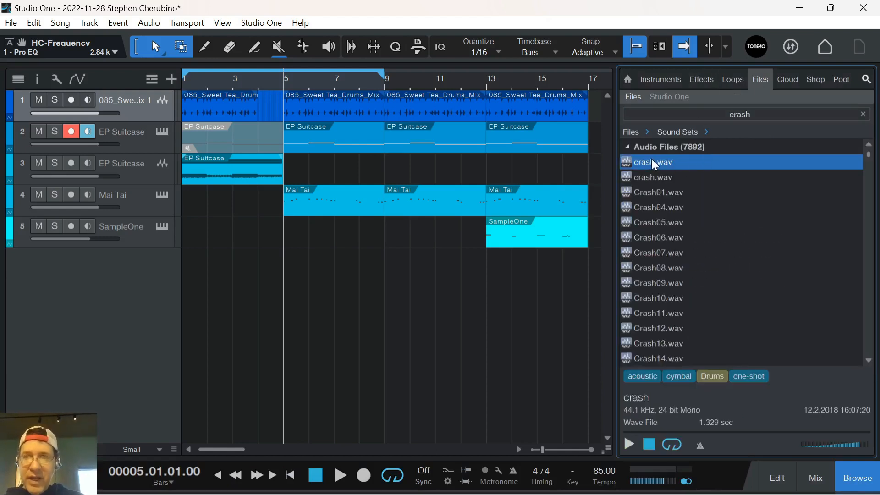
click(662, 206)
click(664, 234)
click(649, 177)
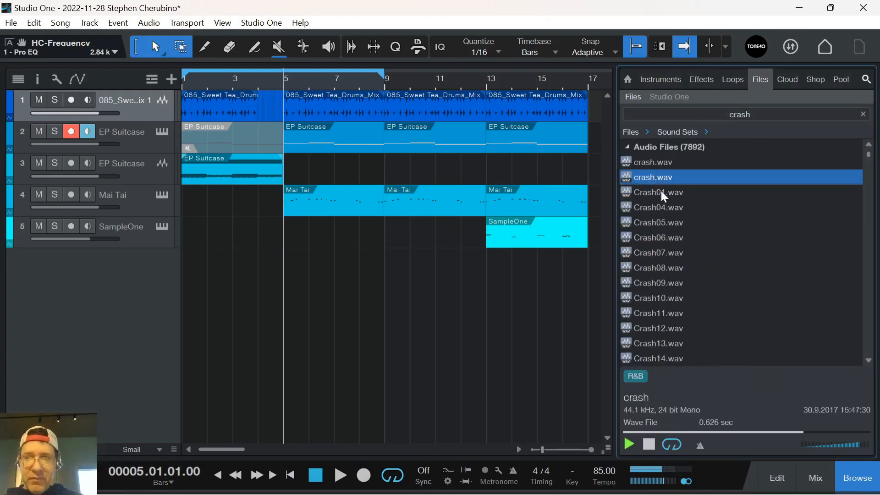
mouse_move(648, 179)
mouse_down()
mouse_move(277, 231)
mouse_move(292, 251)
mouse_up()
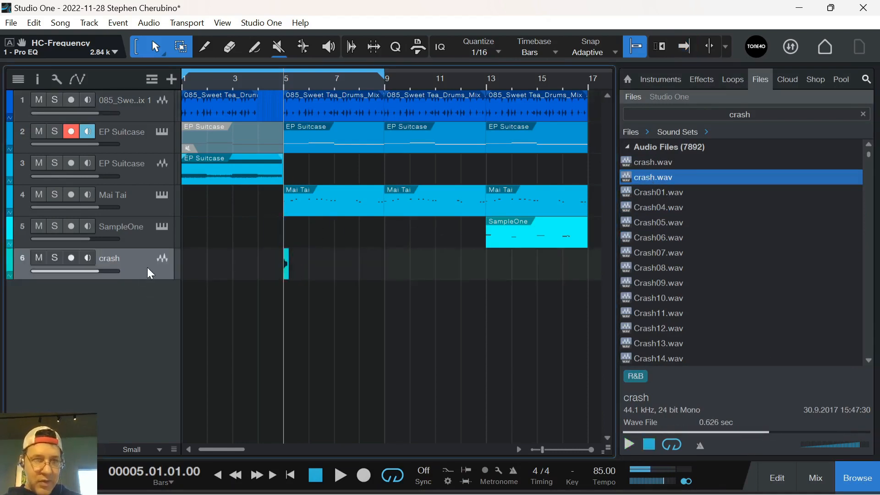
Add a send to FX 1 on the crash track and play the song from bar 5
click(48, 79)
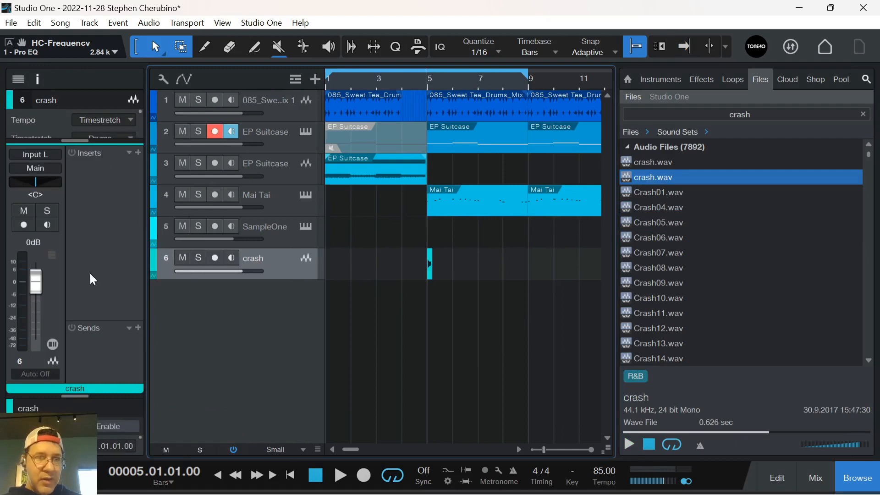
click(138, 328)
click(157, 357)
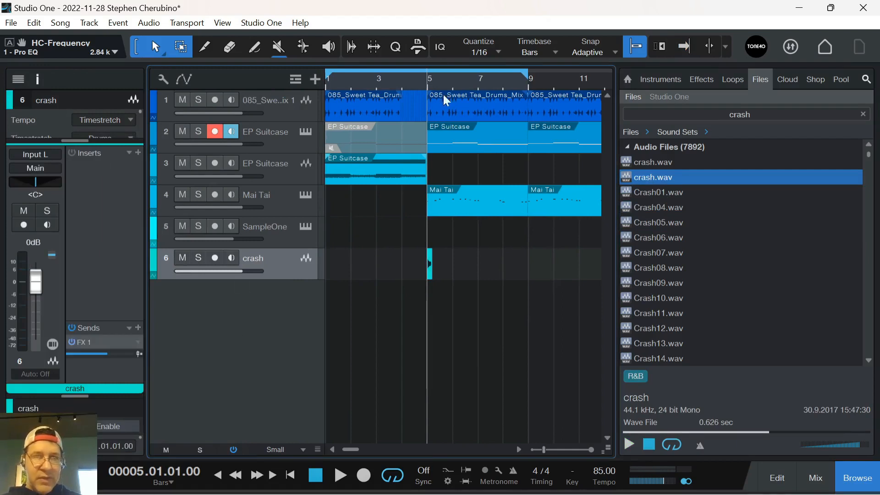
key(f)
key(space)
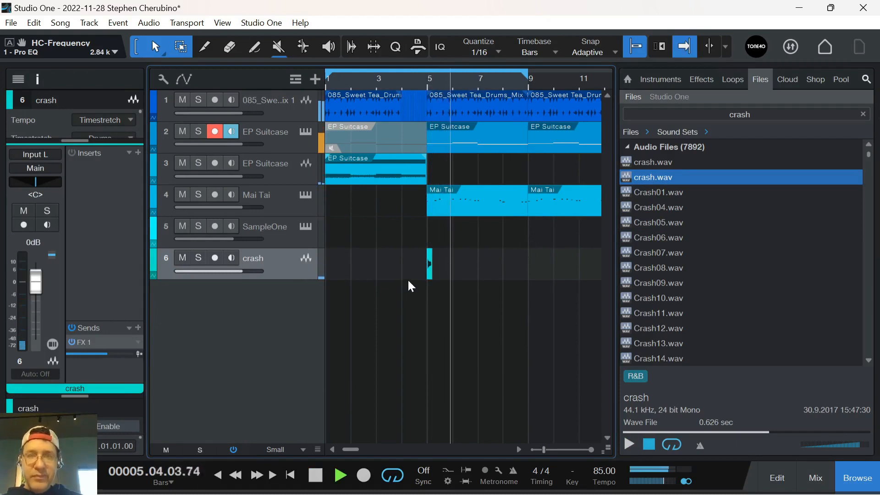
Copy the crash hit to bars 9 and 13 and extend the loop range to bar 13 during playback
drag(430, 266, 536, 265)
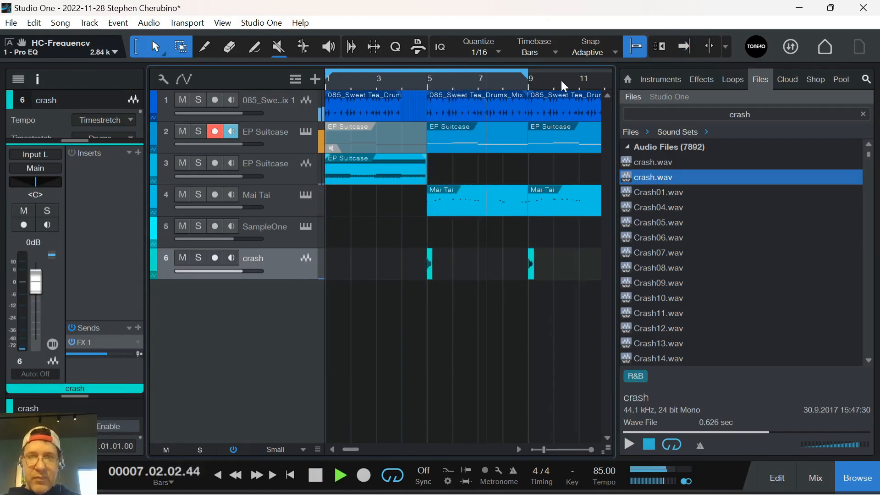
drag(482, 95, 473, 77)
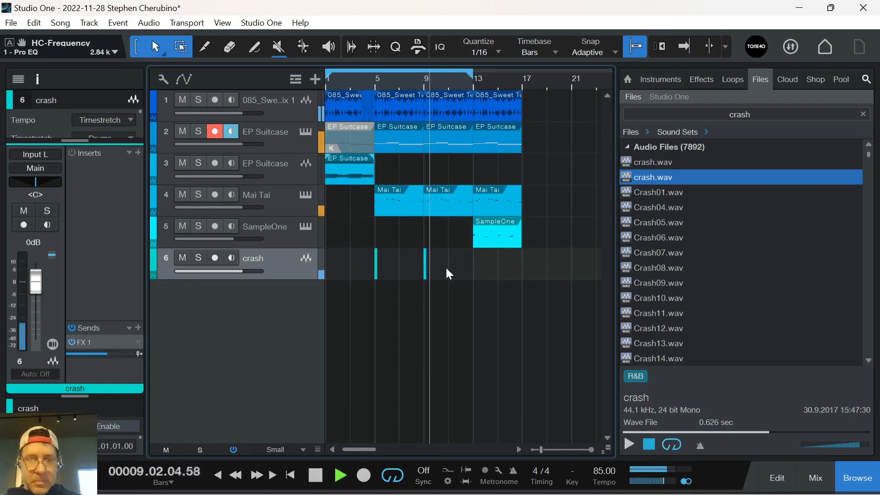
drag(428, 265, 476, 262)
drag(453, 79, 452, 85)
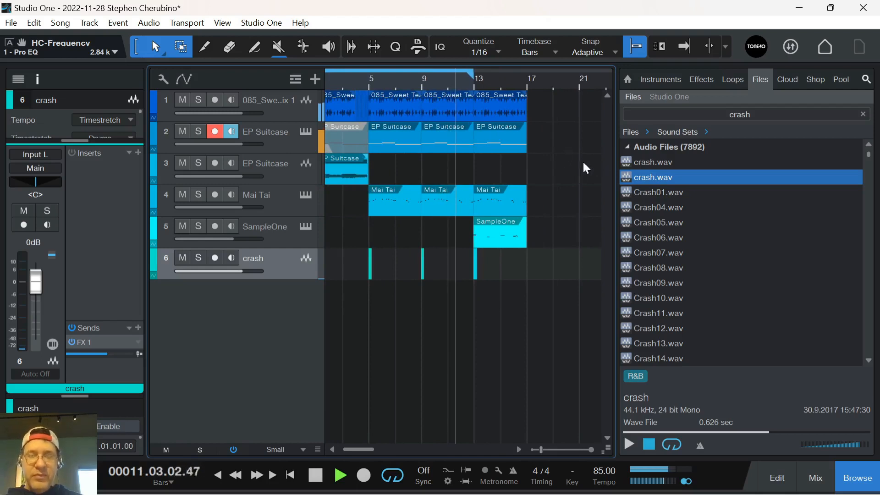
key(space)
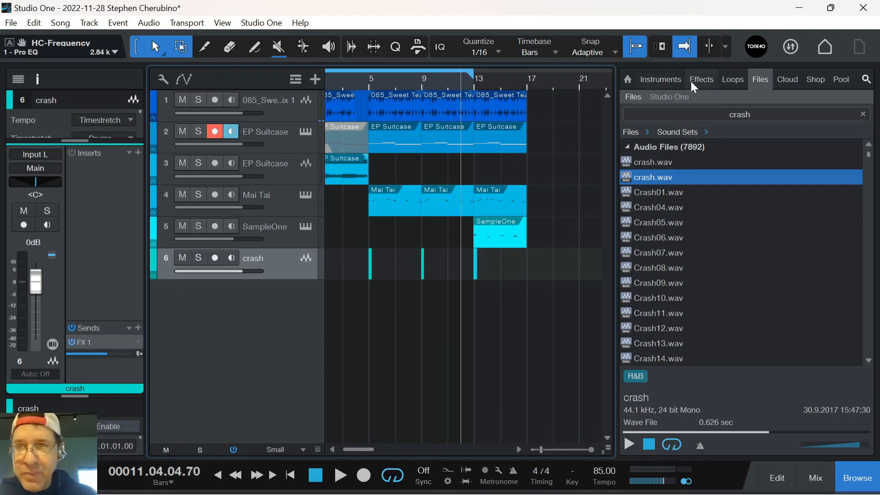
Open the Drums category of the loop library and look through its genre folders
click(733, 83)
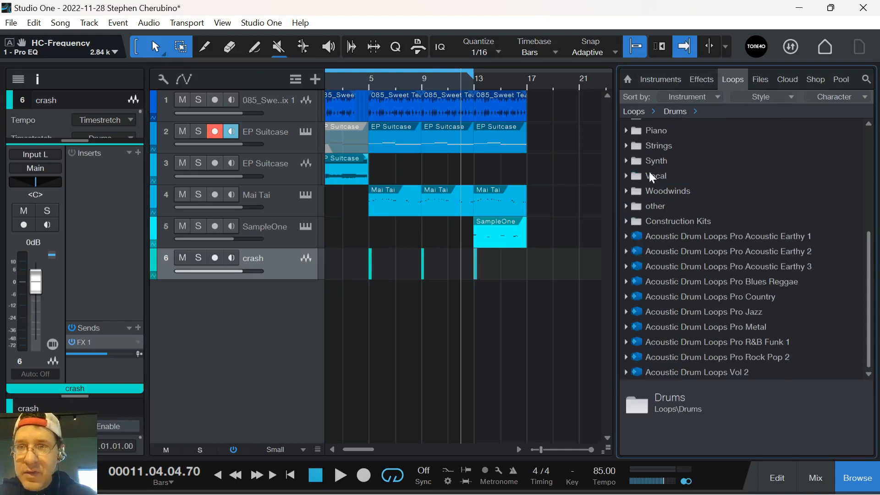
scroll(632, 216, up, 3)
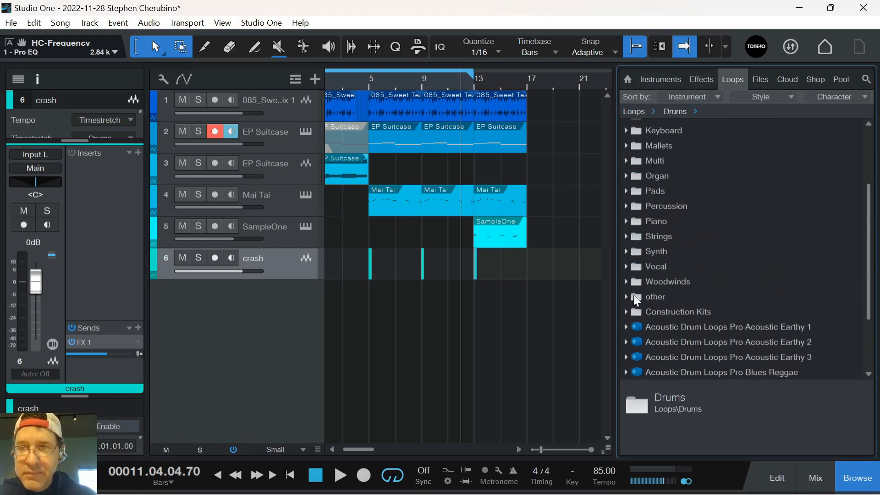
click(679, 115)
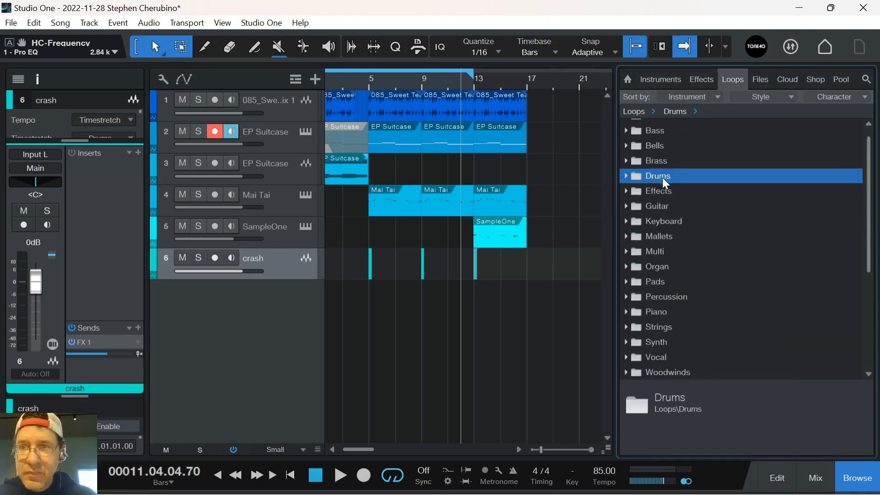
click(626, 176)
click(634, 205)
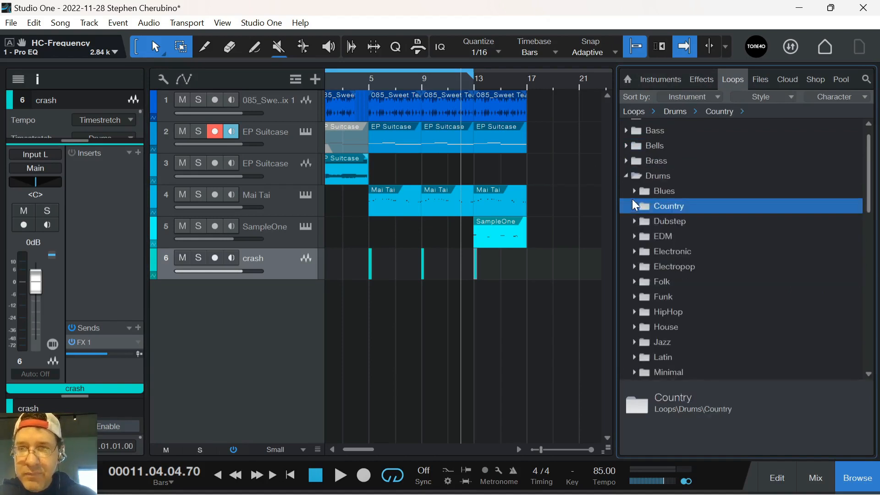
scroll(640, 296, down, 3)
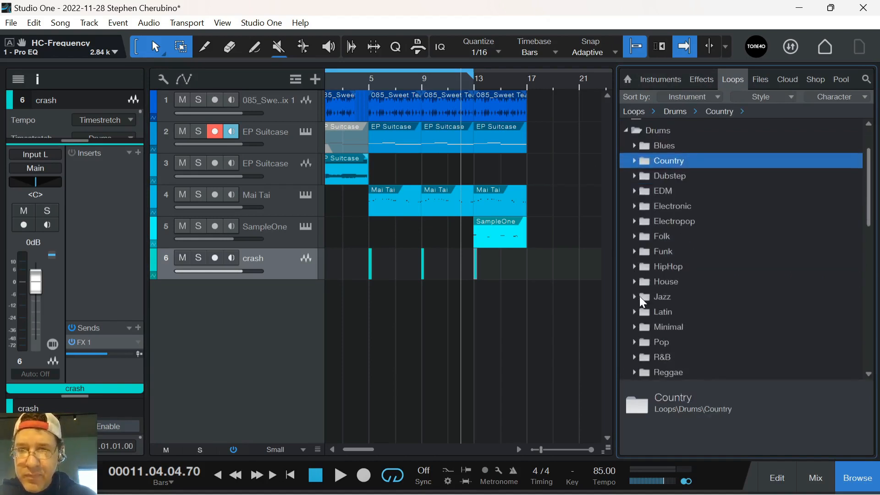
Open the full-mix folder of the Pop drum loops and audition 085_Lights_Drums_Mix A
click(634, 342)
scroll(657, 294, down, 6)
scroll(642, 271, down, 3)
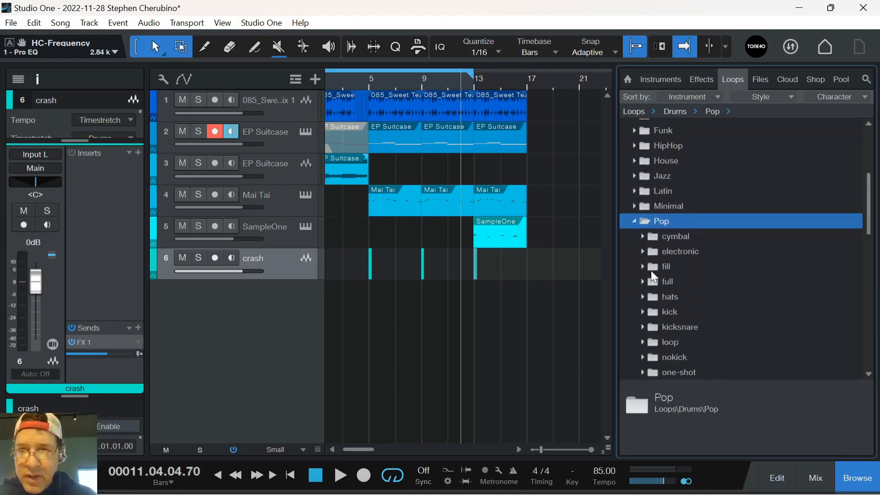
click(641, 267)
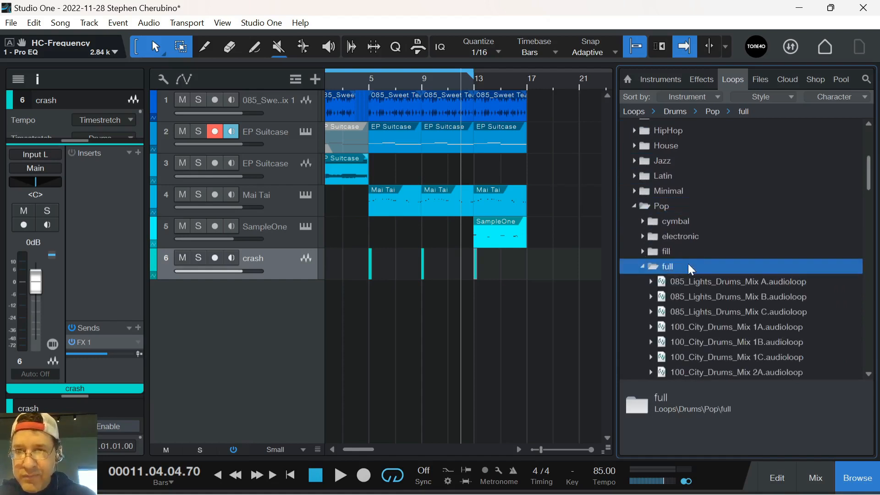
scroll(692, 256, down, 3)
click(696, 236)
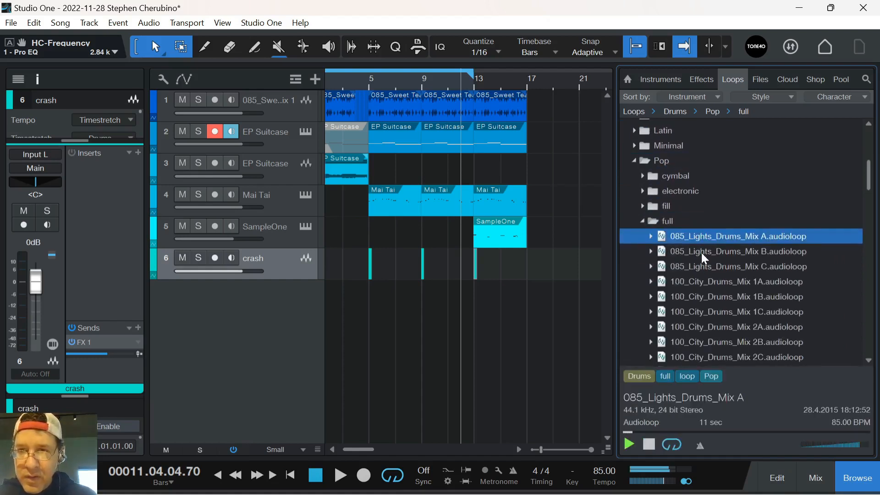
Audition further Pop full-mix drum loops, including 085_Lights_Drums_Mix B and C, 120_Lazerlight_Drums_Mix 4, 130_Flashy_Drums_Mix 2A and 136_Morph_Drums_Mix 2
scroll(699, 245, down, 3)
click(687, 208)
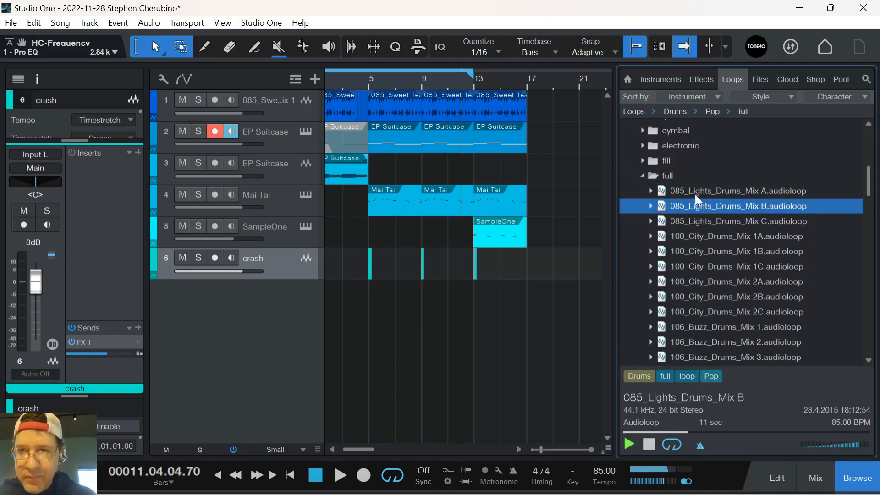
click(701, 221)
scroll(706, 275, down, 3)
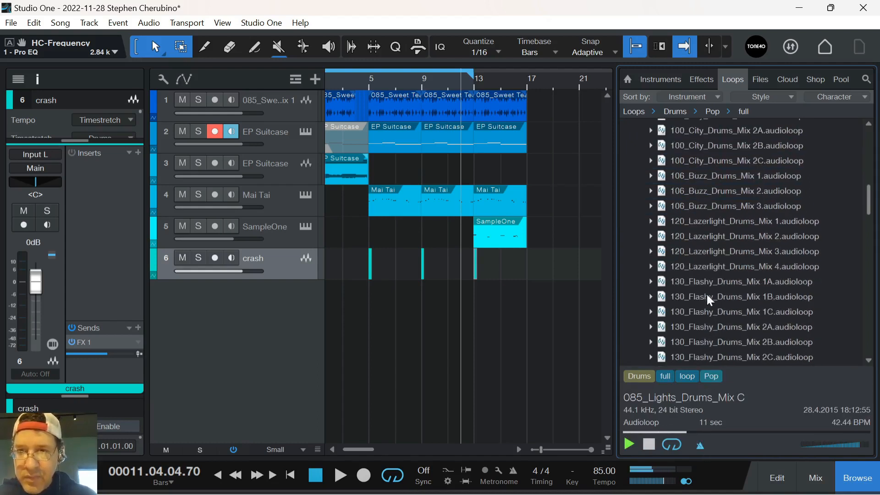
click(708, 295)
click(703, 268)
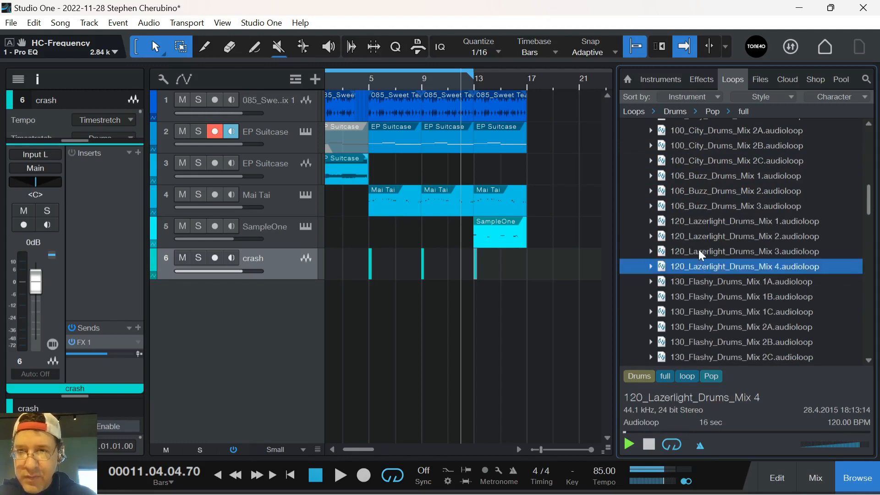
click(717, 326)
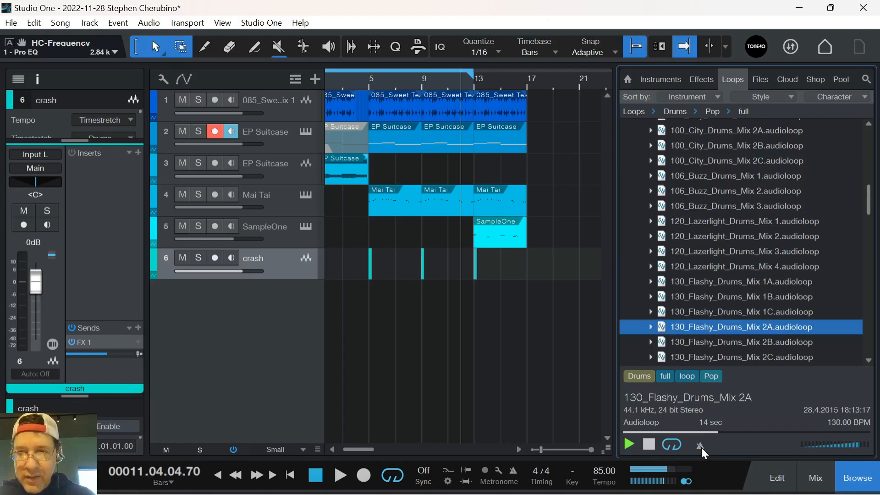
scroll(684, 302, down, 2)
click(683, 312)
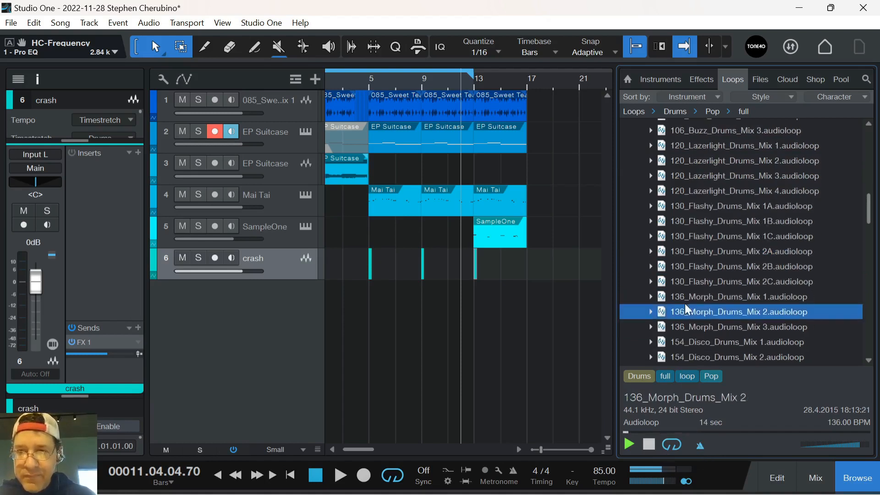
Compare 100_City_Drums_Mix 1A, 085_Lights_Drums_Mix A and the 154_Disco drum loops, and audition sp_drm100_basic1
scroll(685, 304, up, 4)
click(701, 175)
scroll(704, 202, up, 2)
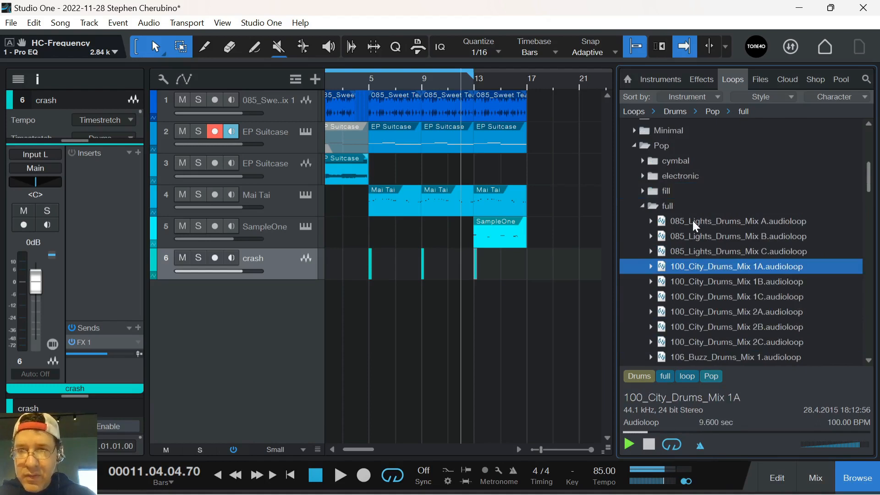
click(706, 221)
scroll(703, 235, down, 7)
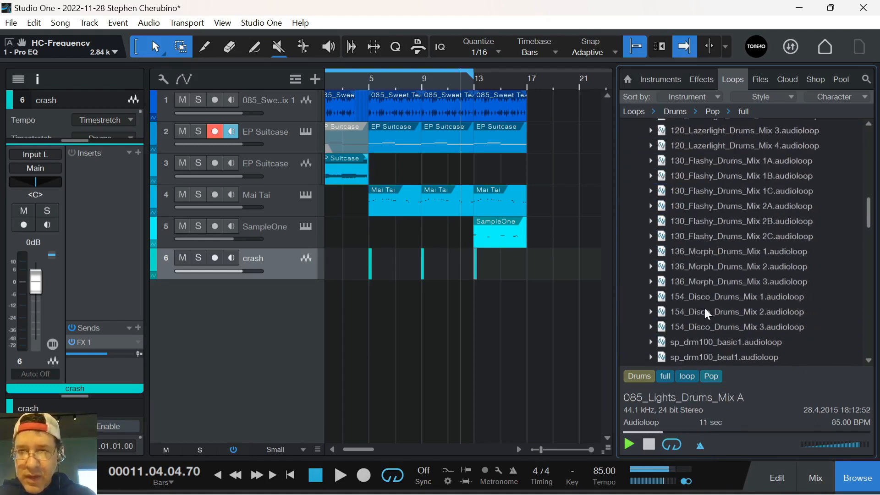
click(705, 296)
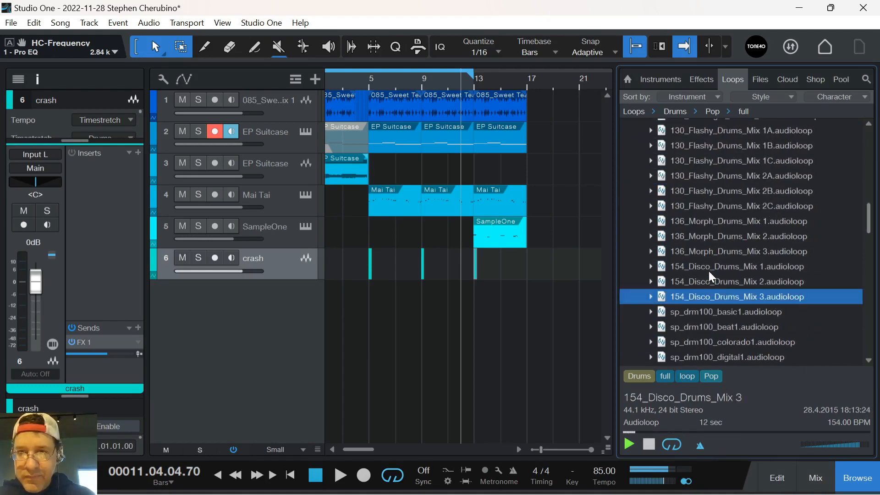
click(708, 270)
click(705, 311)
scroll(708, 317, down, 1)
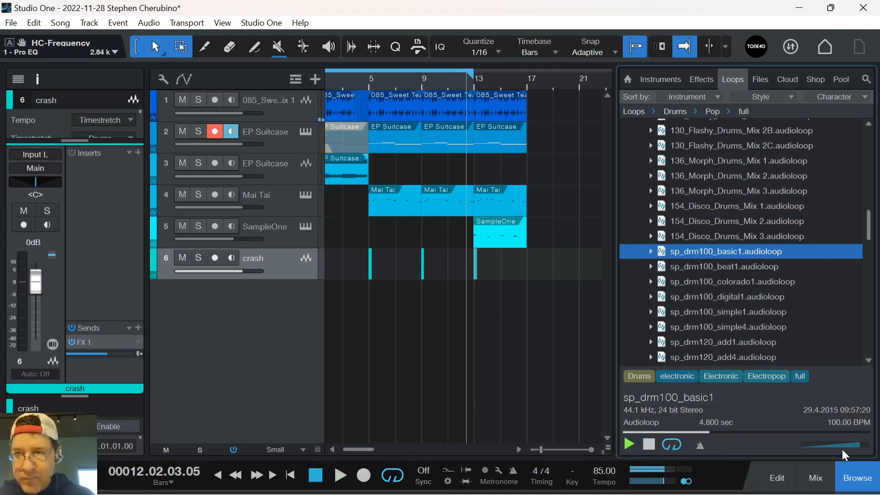
Audition the sp_drm120 freestyle, seagulls and yearns drum loops, returning to sp_drm120_seagulls1
scroll(700, 320, down, 5)
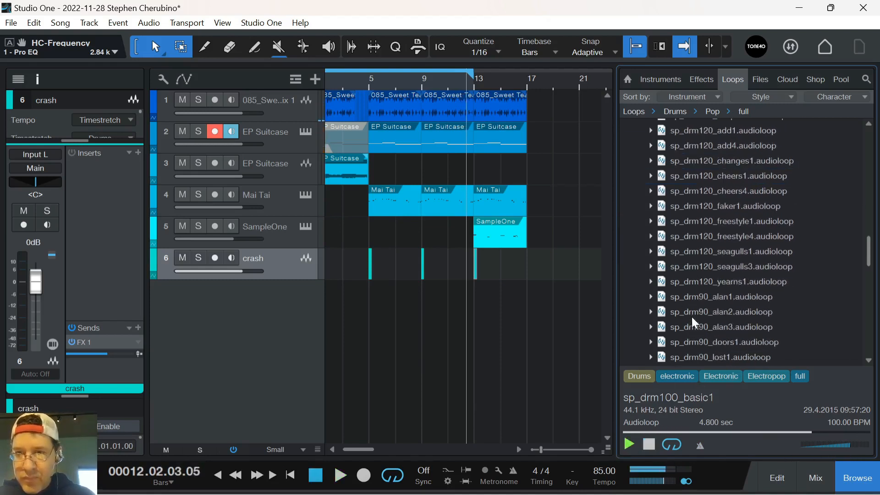
click(677, 254)
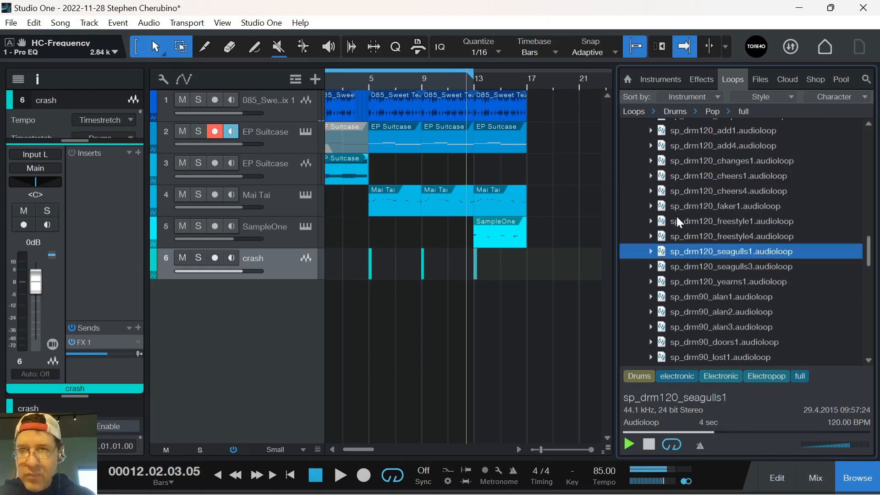
click(677, 218)
click(683, 206)
click(686, 235)
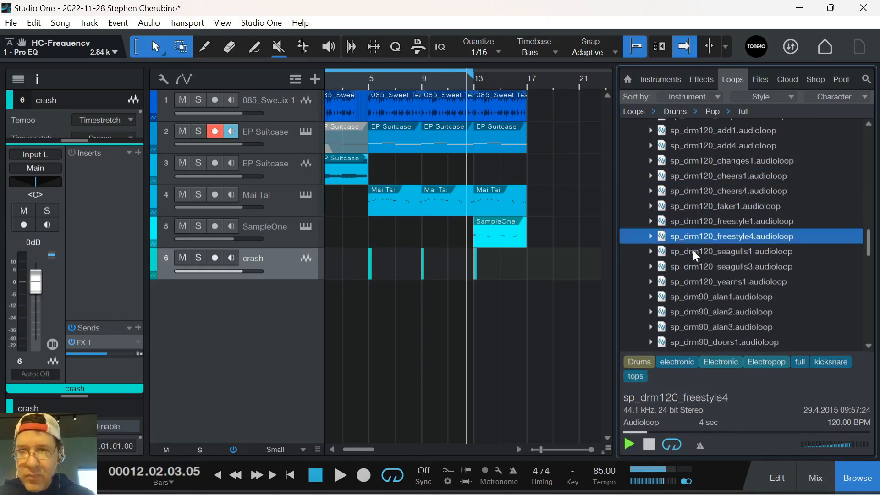
click(692, 250)
click(694, 270)
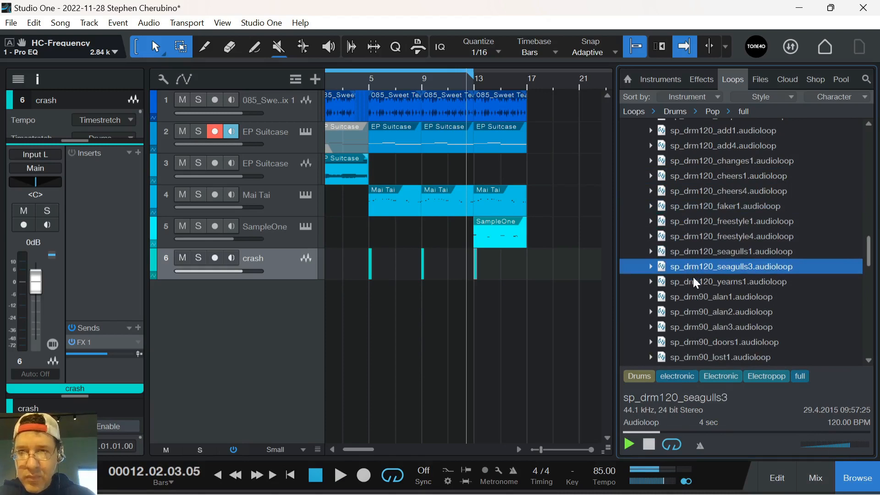
click(695, 282)
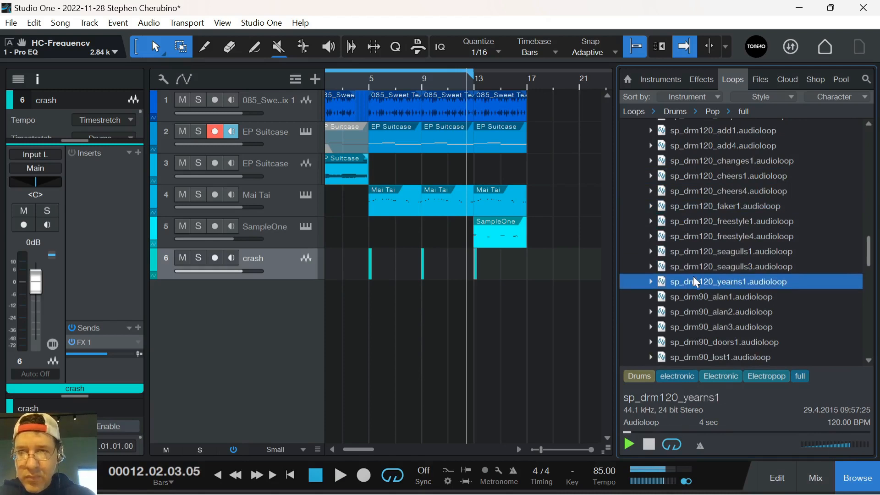
click(695, 253)
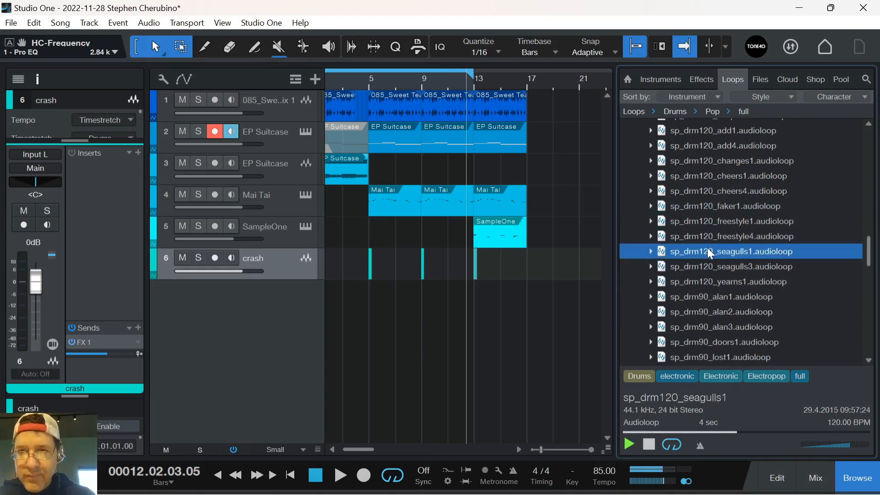
Place the sp_drm120_seagulls1 loop on a new track at bar 9 and play the song from there
drag(708, 247, 443, 304)
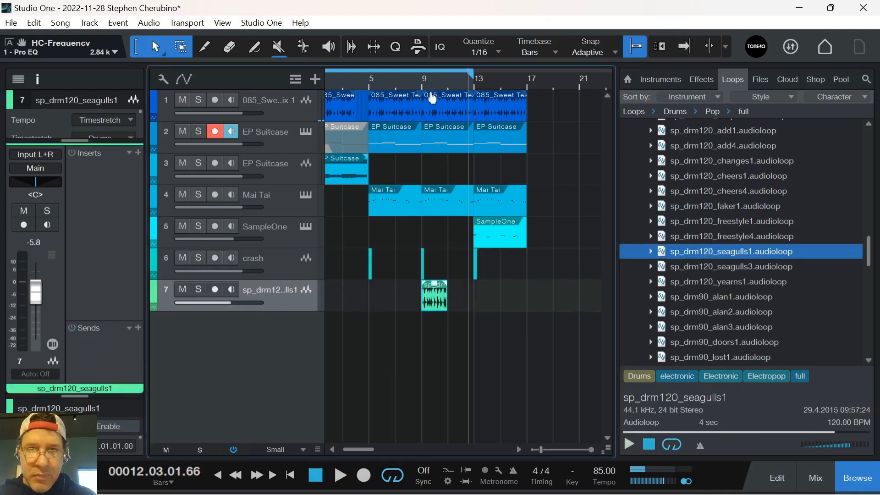
scroll(432, 97, up, 5)
click(404, 88)
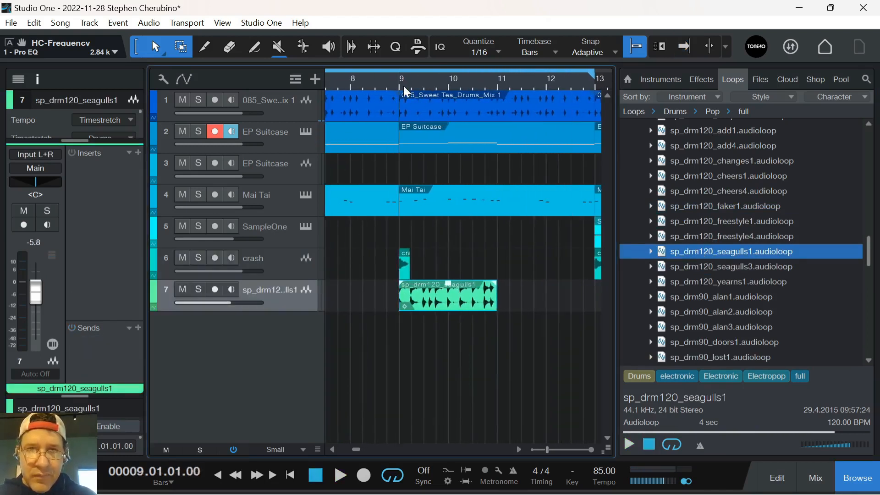
key(f)
key(space)
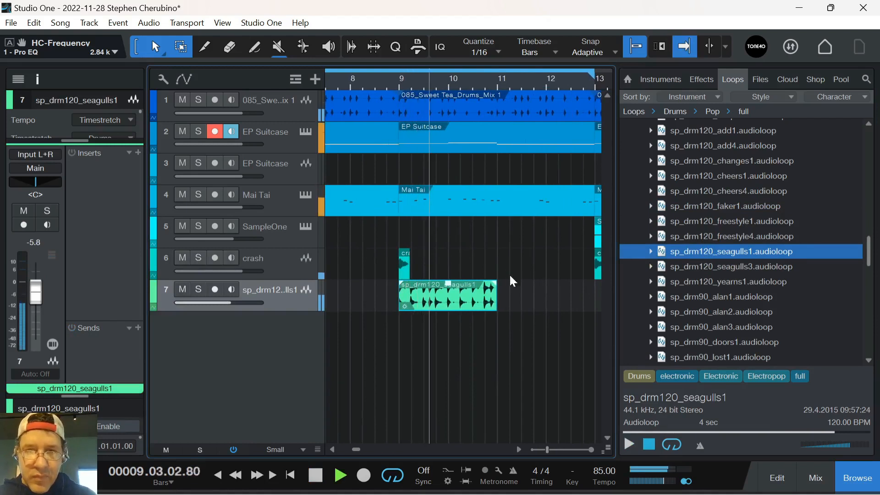
key(space)
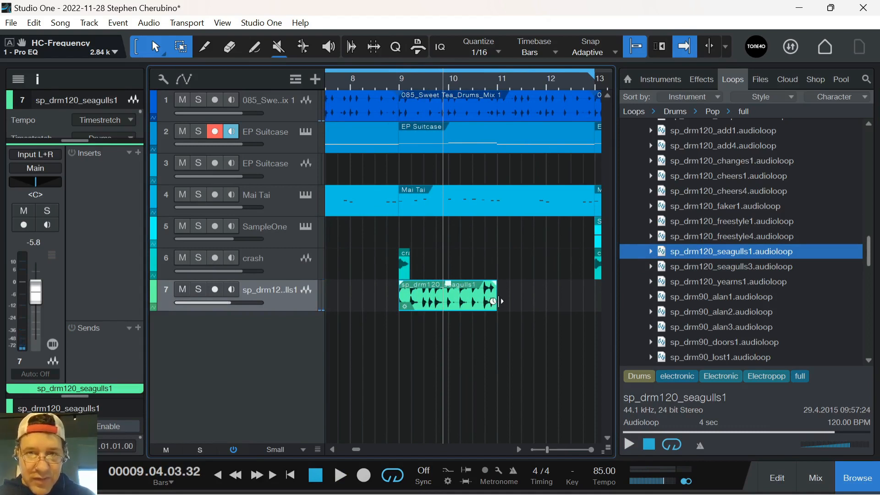
Trim the seagulls drum loop to one bar and lower its track volume to -9.4 dB during playback from bar 9
drag(497, 298, 448, 306)
click(401, 87)
key(space)
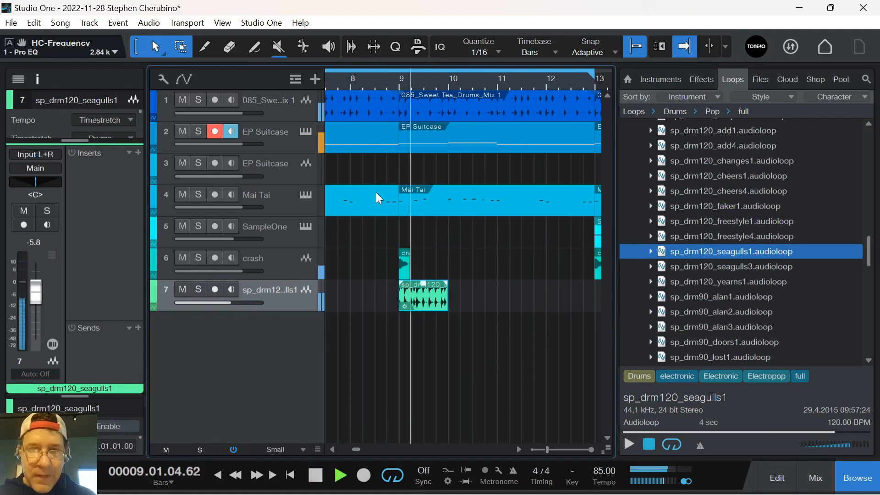
drag(228, 302, 219, 299)
Duplicate the one-bar seagulls loop three times to fill bars 9 to 12, soloing its track while listening
click(201, 289)
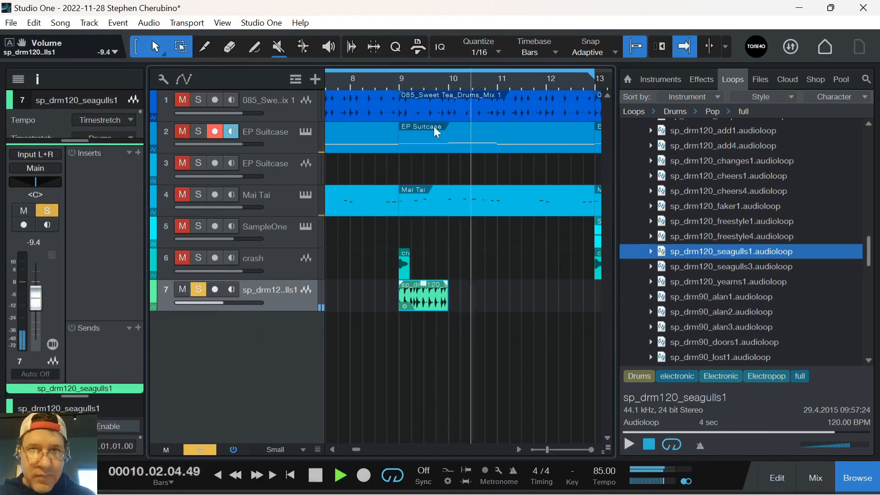
click(399, 77)
key(d)
key(d)
key(d)
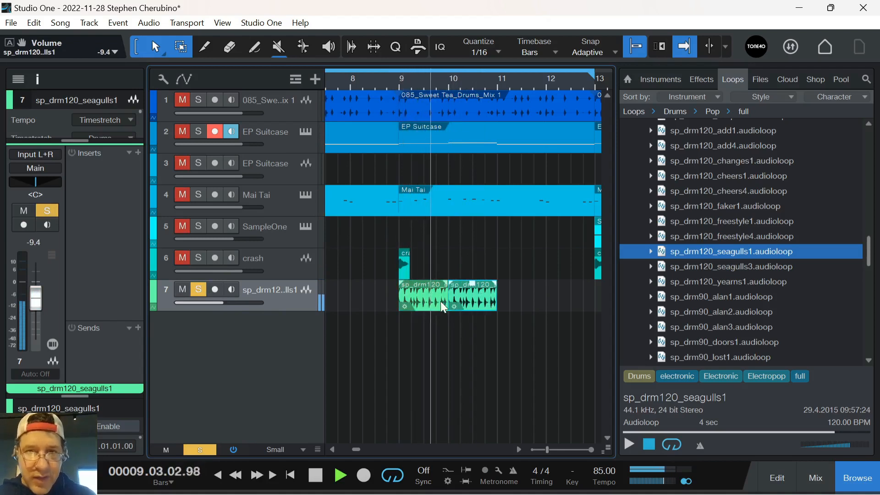
click(198, 289)
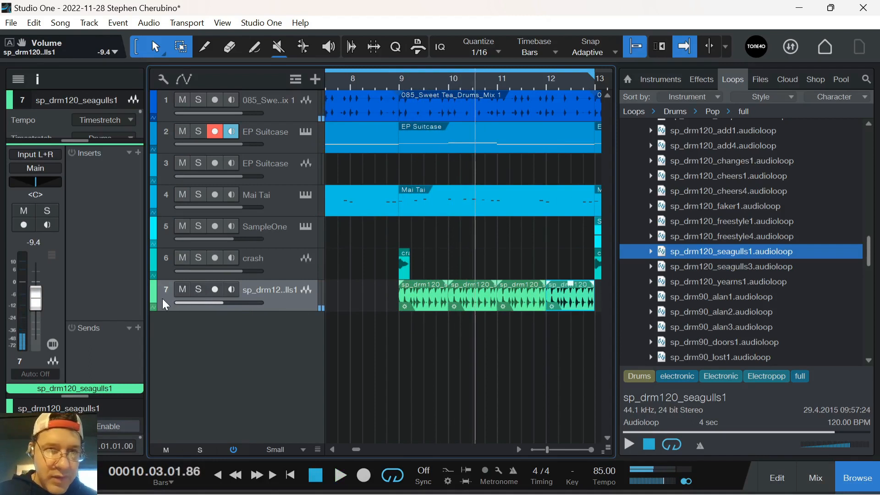
Move the seagulls track directly below the Sweet Tea drum track and colour both drum tracks yellow
drag(162, 298, 155, 133)
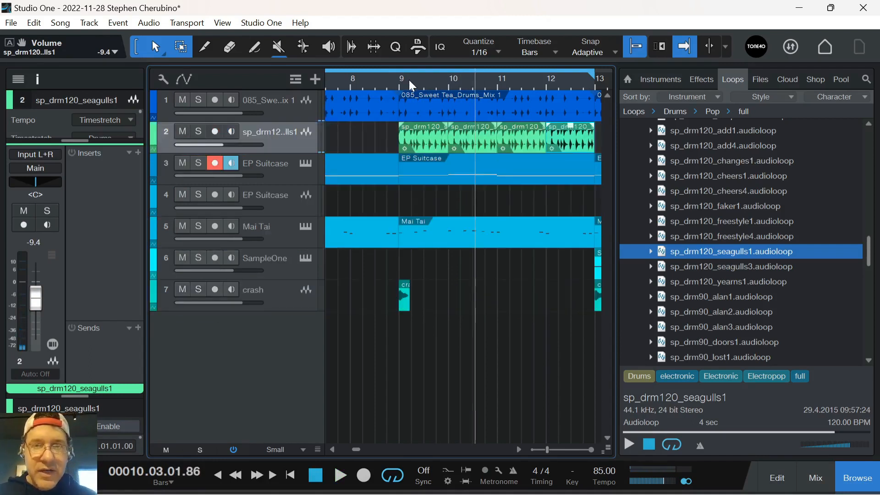
click(153, 99)
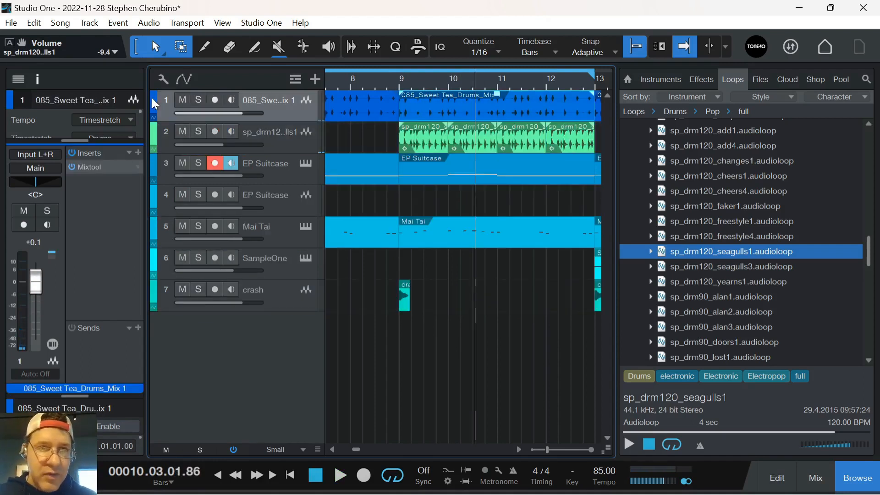
click(13, 102)
click(94, 221)
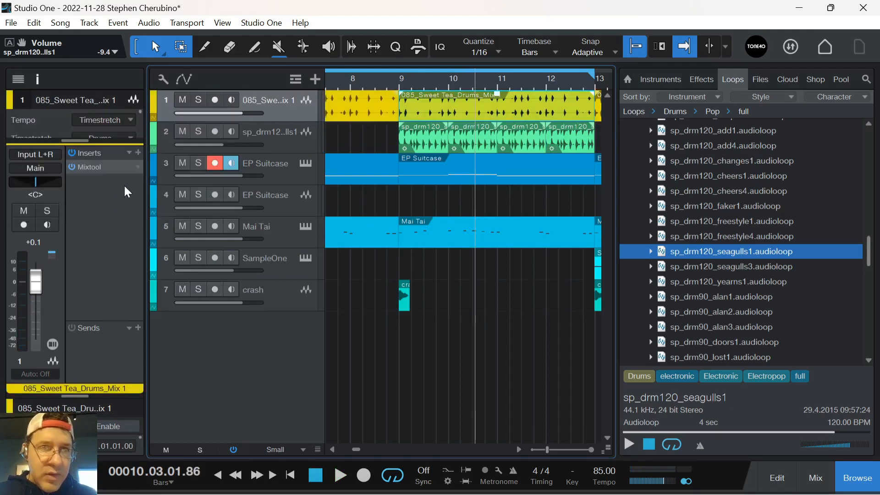
click(155, 134)
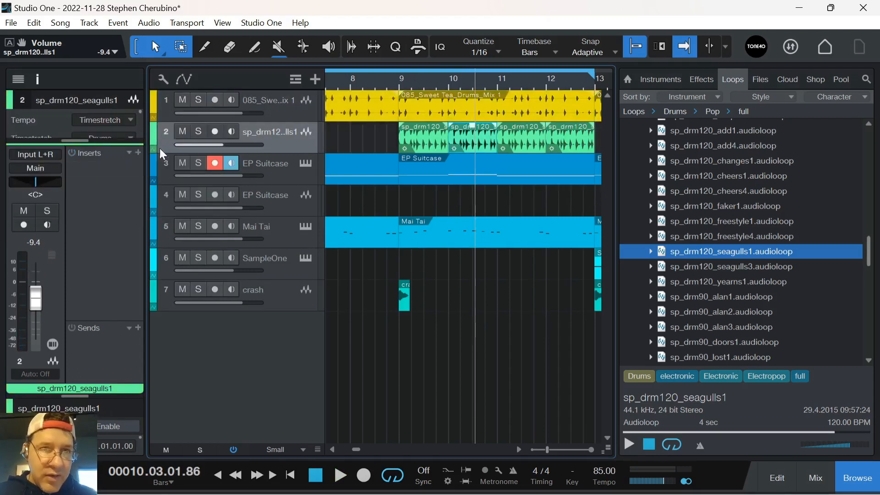
click(12, 102)
click(98, 212)
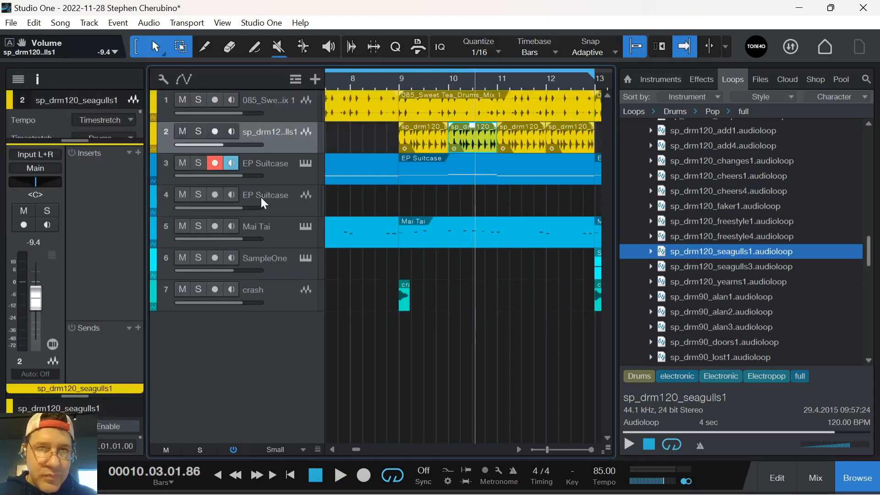
Colour the EP Suitcase instrument track purple
click(290, 184)
click(9, 104)
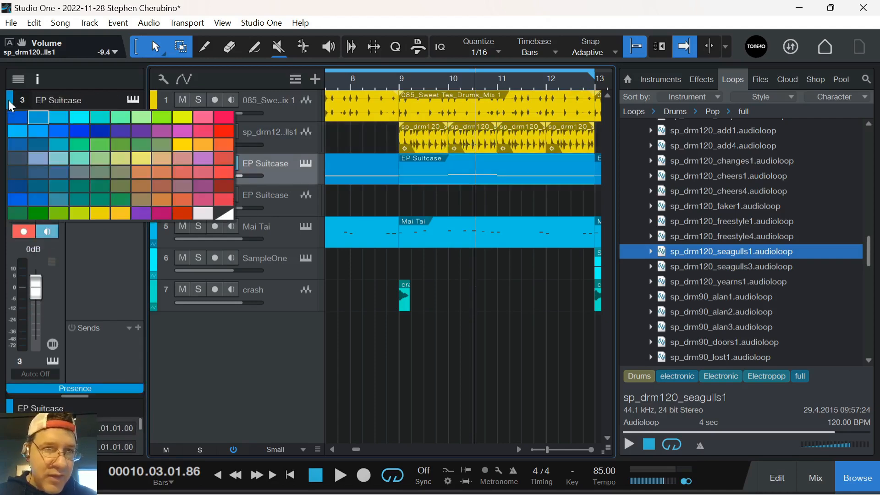
click(142, 130)
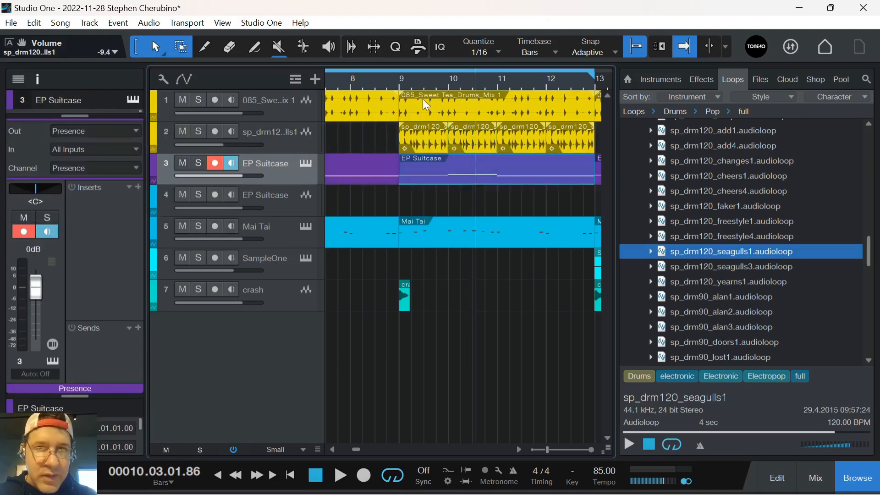
Colour the crash track light green
drag(422, 82, 485, 49)
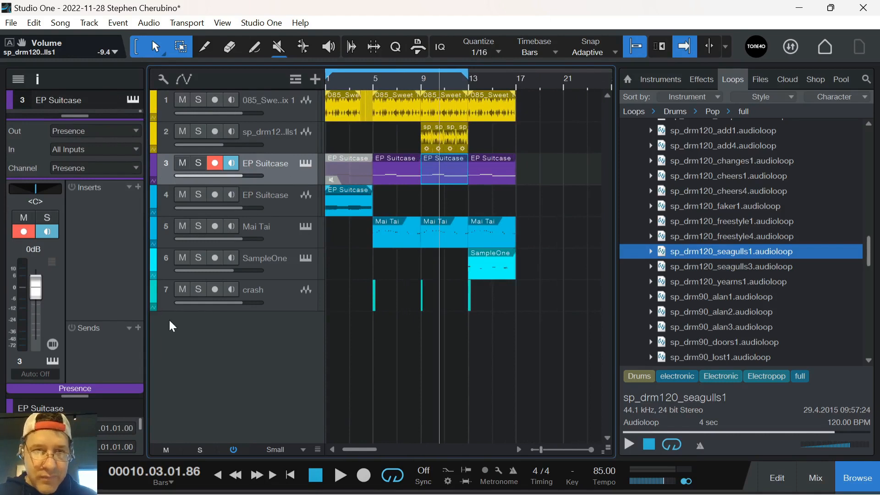
click(153, 293)
click(152, 290)
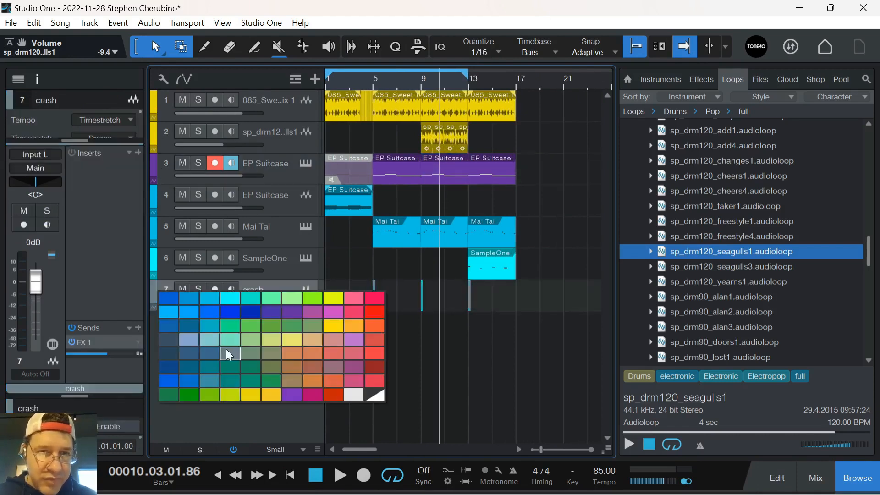
click(290, 303)
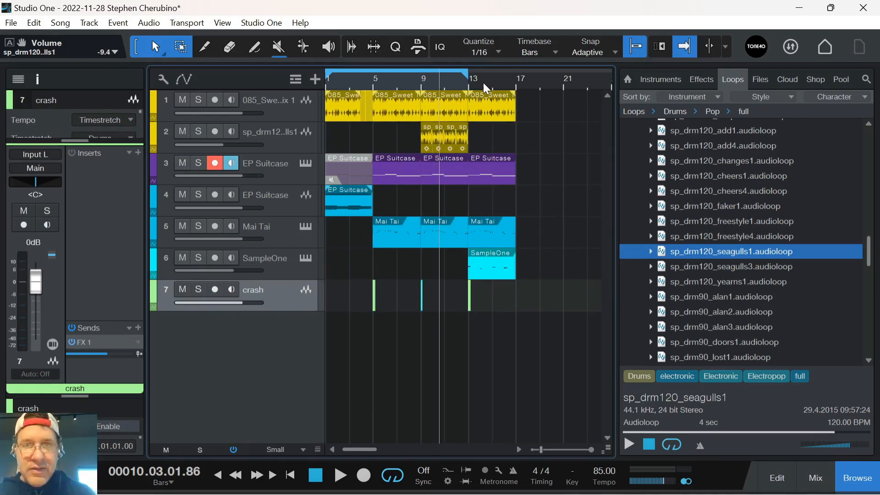
Copy the seagulls drum loops across bars 13 to 16 and extend the loop range to bar 17
drag(464, 136, 474, 147)
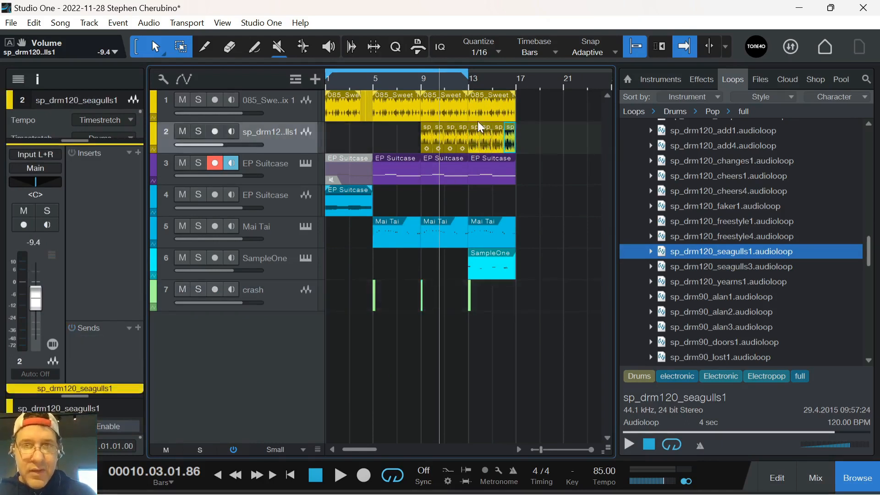
drag(467, 78, 516, 78)
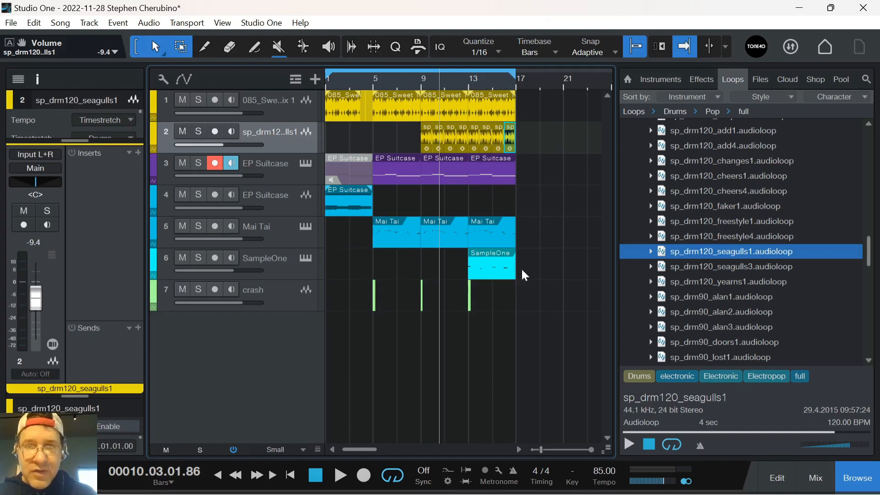
Play the arrangement from the intro up to bar 8 with the mixer shown, and stop there
key(space)
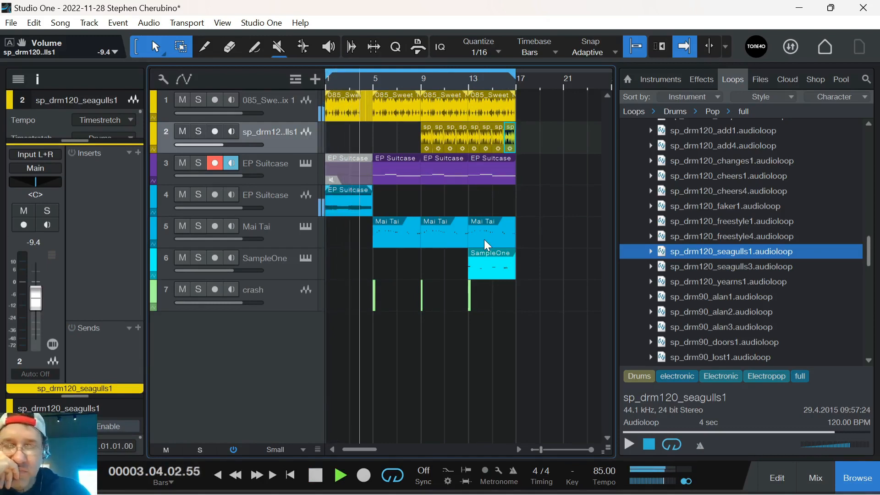
key(F3)
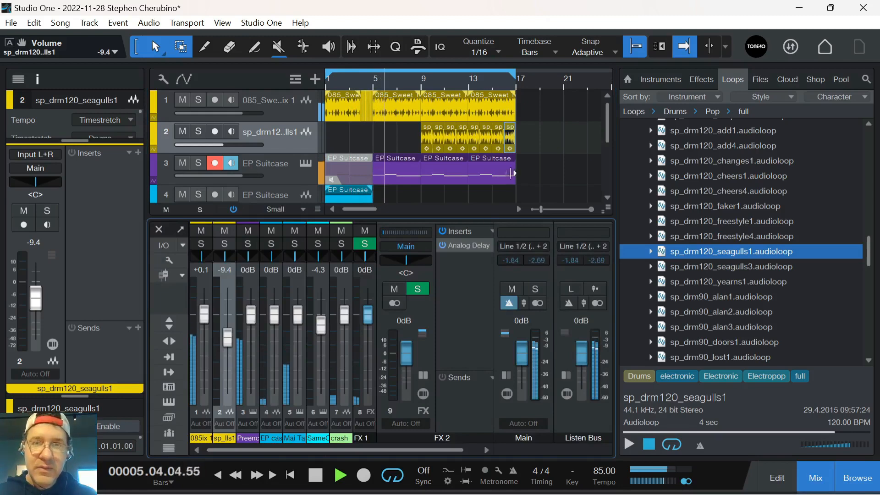
scroll(541, 140, down, 2)
scroll(477, 156, up, 2)
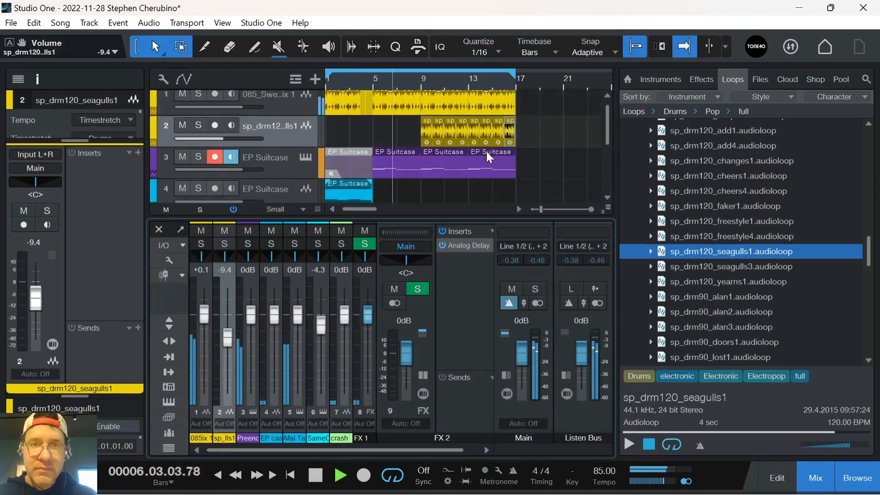
drag(608, 116, 610, 129)
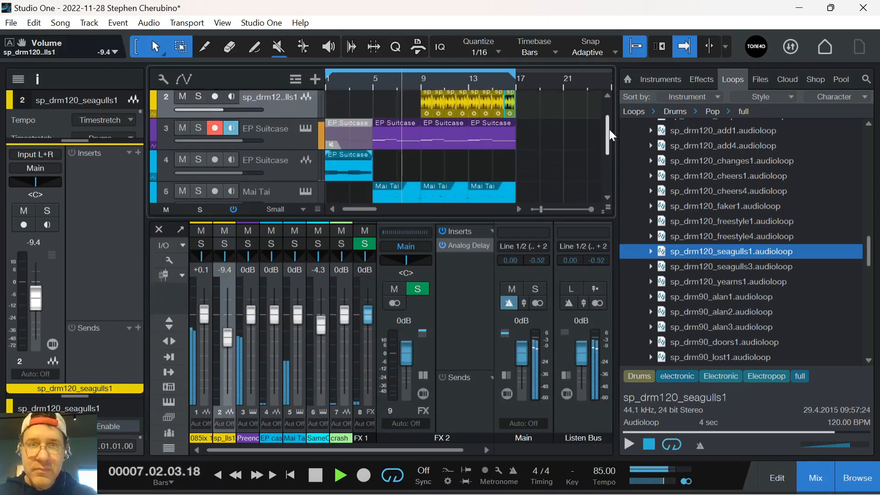
drag(424, 82, 441, 94)
key(space)
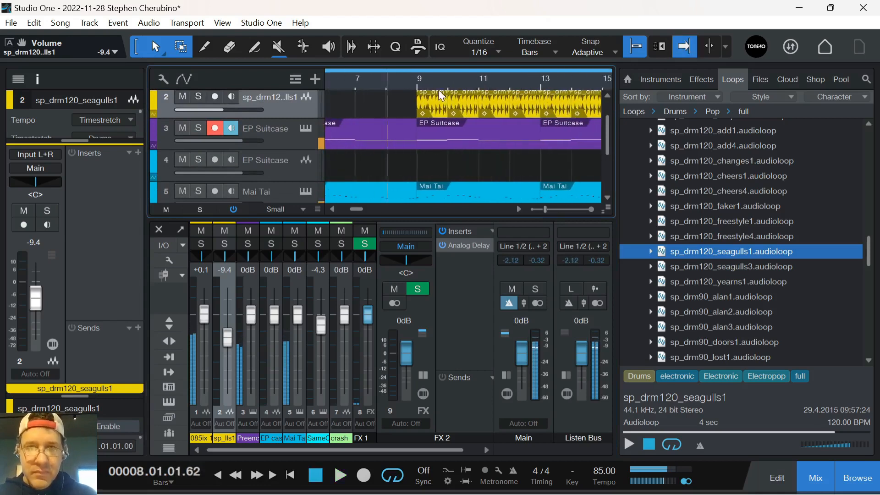
Shorten the EP Suitcase instrument event and the Sweet Tea drum event before bar 9 so both end at bar 8
click(412, 143)
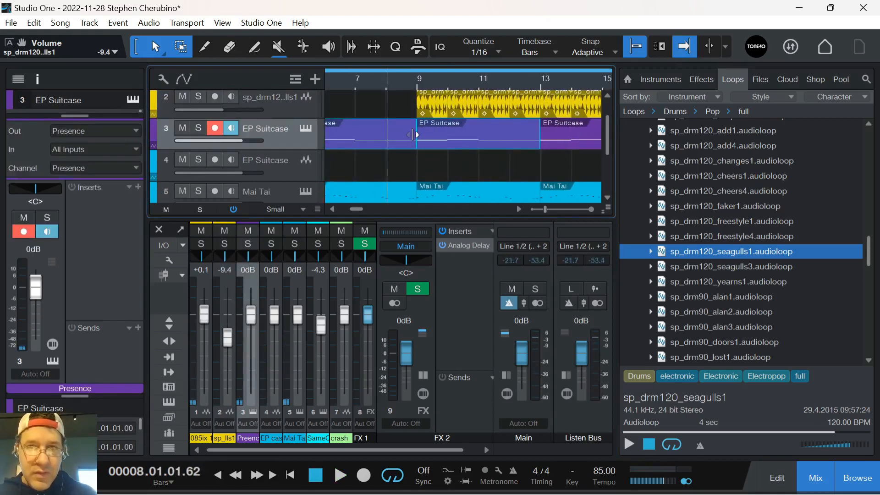
drag(413, 134, 389, 111)
key(ctrl+z)
click(405, 143)
scroll(406, 128, up, 1)
scroll(398, 130, down, 4)
scroll(403, 137, up, 1)
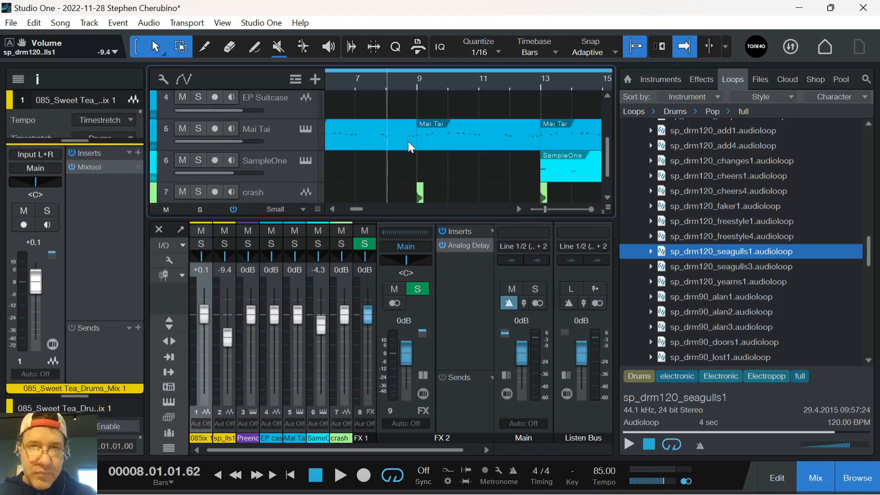
Shorten the Mai Tai event before bar 9 so it ends at bar 8, and hide the mixer
drag(417, 138, 387, 147)
key(ctrl+z)
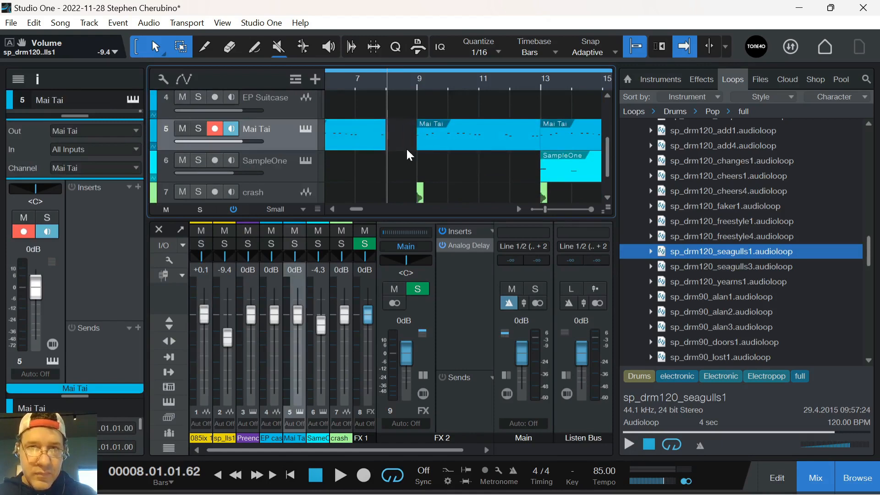
scroll(405, 147, down, 1)
scroll(387, 123, up, 4)
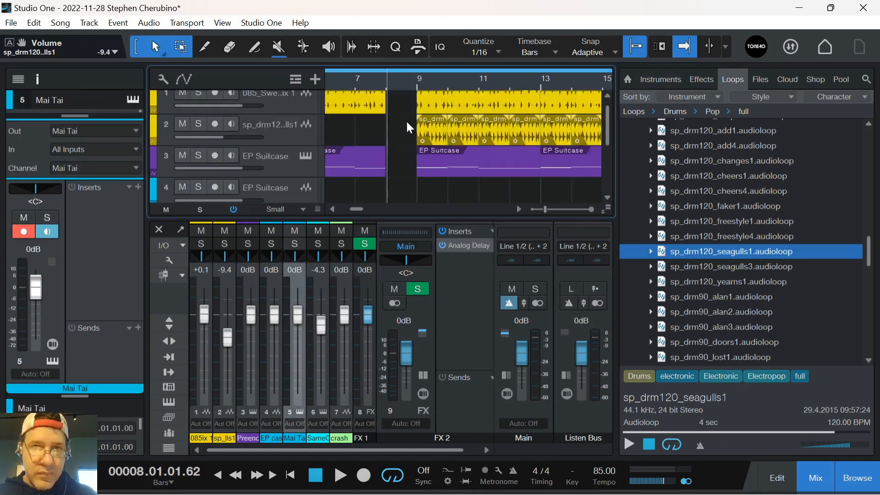
drag(402, 82, 447, 76)
scroll(411, 95, up, 1)
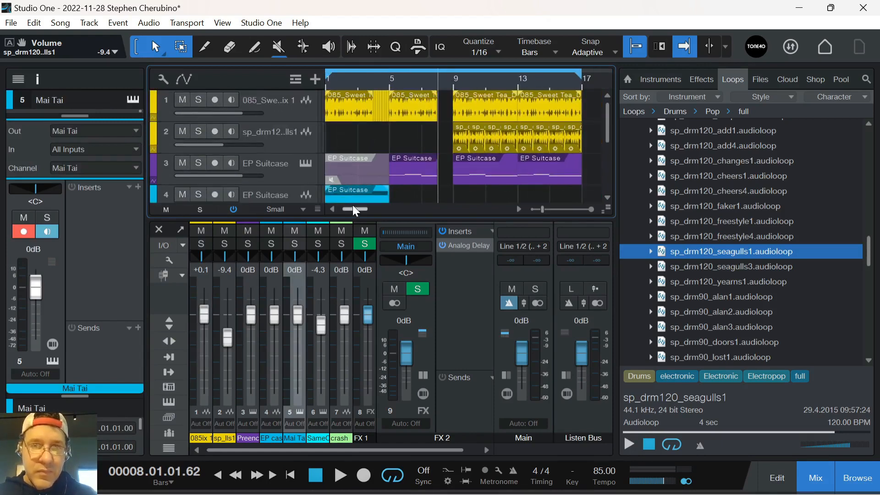
key(F3)
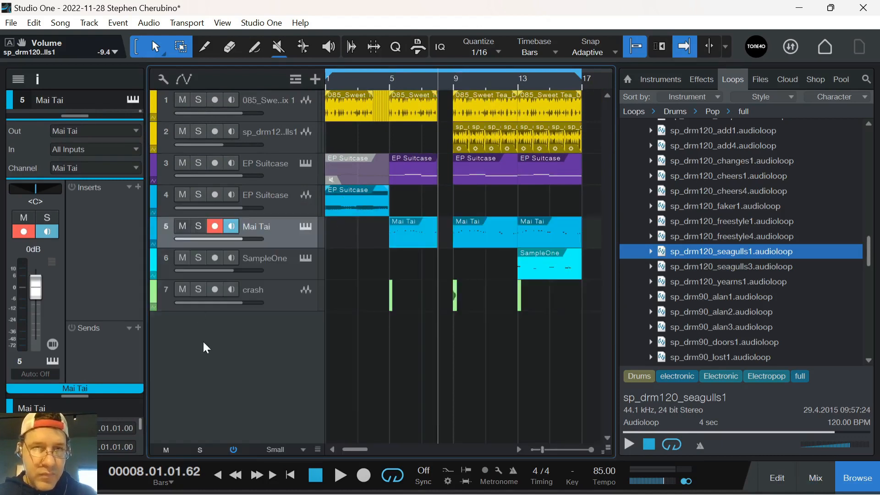
Play the section from bar 5 to check the break in bar 8, and stop at bar 8 beat 2
double_click(391, 79)
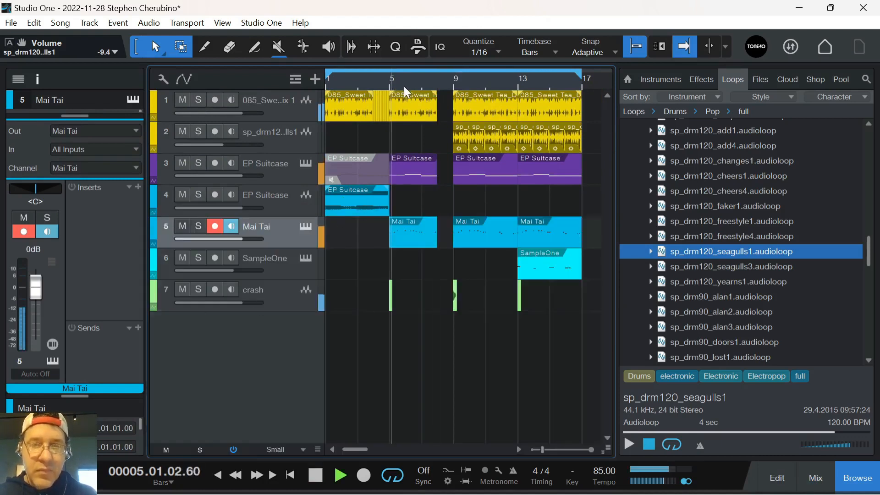
mouse_move(440, 84)
mouse_down()
mouse_move(442, 99)
mouse_move(426, 78)
mouse_move(449, 101)
mouse_move(430, 82)
mouse_up()
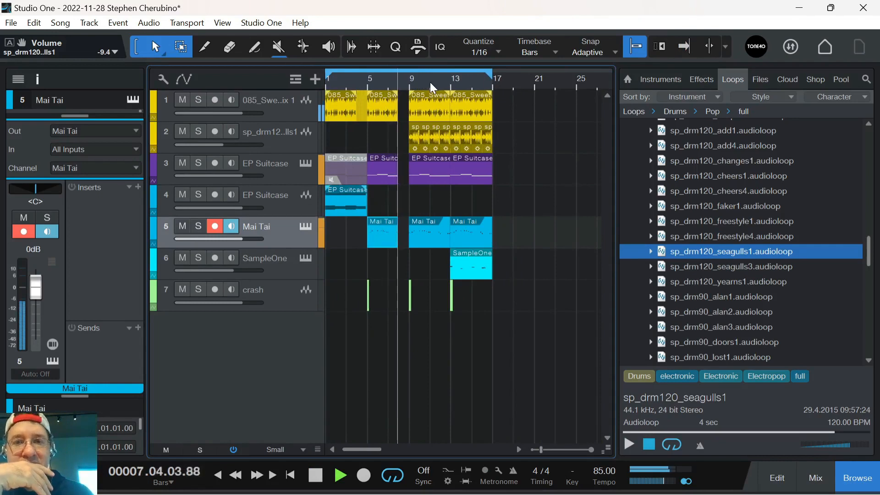
key(f)
key(space)
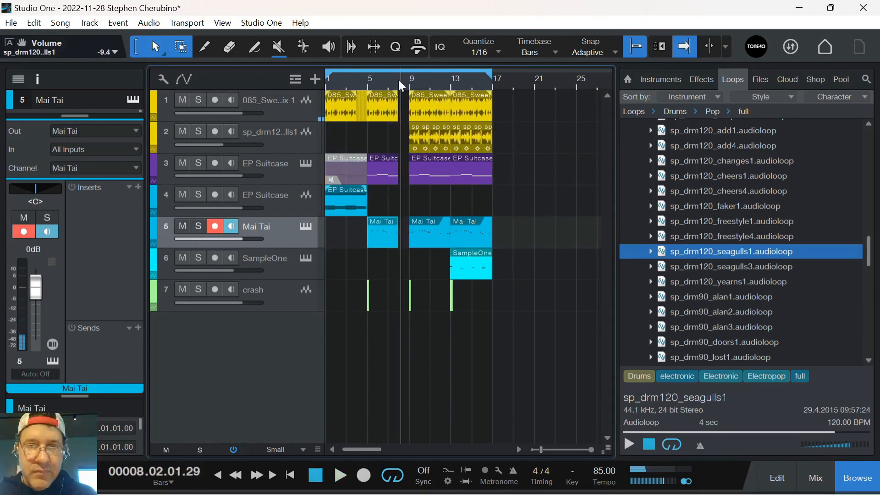
Extend the EP Suitcase, Sweet Tea drum and Mai Tai events before the break to bar 8 beat 2
drag(399, 80, 405, 99)
drag(392, 170, 402, 173)
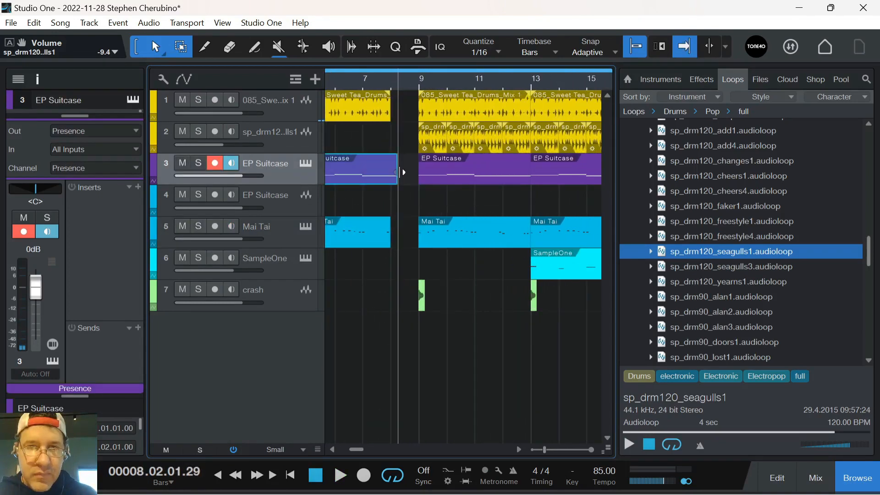
drag(385, 106, 397, 107)
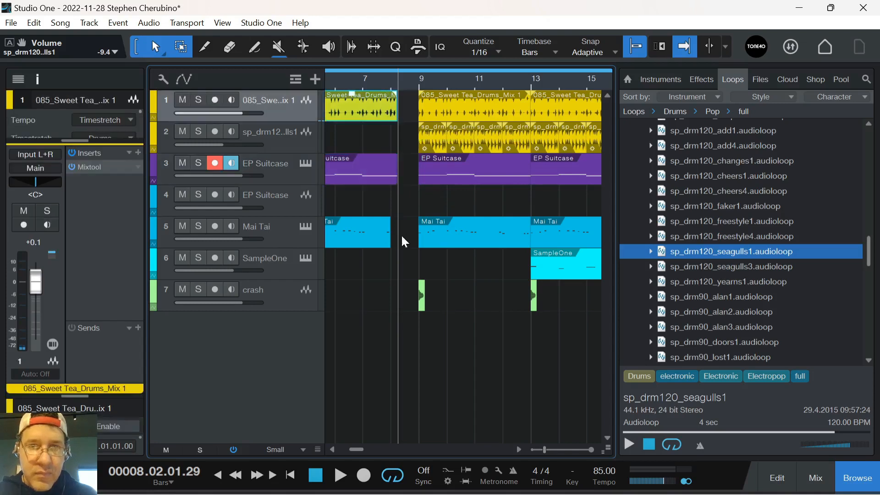
drag(393, 234, 398, 235)
Audition from bar 7, then shorten the Sweet Tea drum event to just past bar 8 and the EP Suitcase event to bar 8
click(362, 80)
key(space)
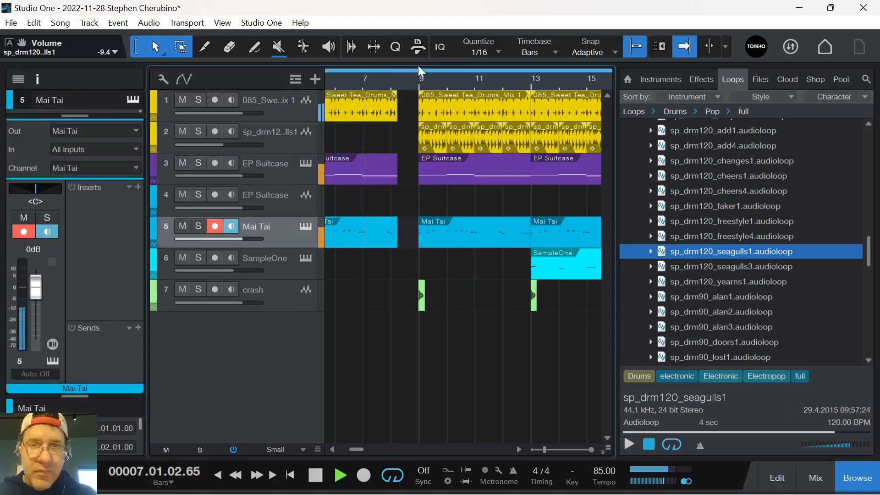
drag(417, 81, 397, 105)
key(space)
key(space)
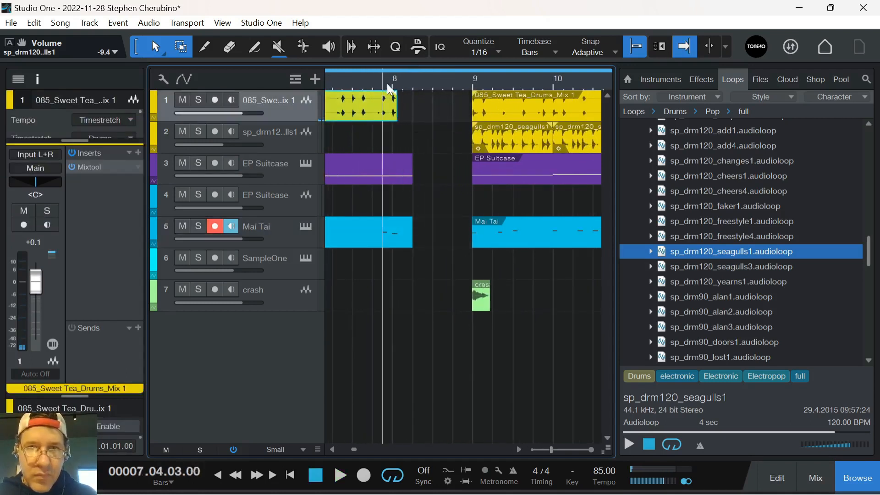
drag(411, 188, 392, 176)
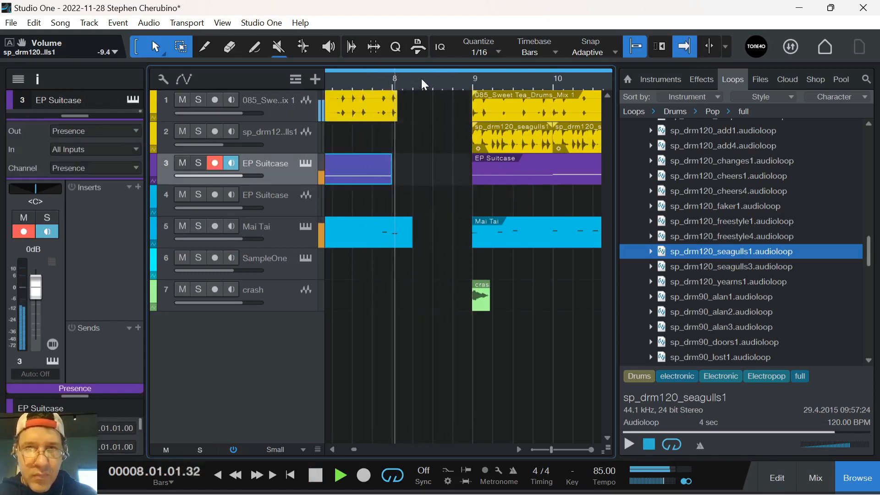
Lower the seagulls drum track's volume to -12.9 dB while playing bars 9 to 16, and stop playback
drag(445, 83, 362, 80)
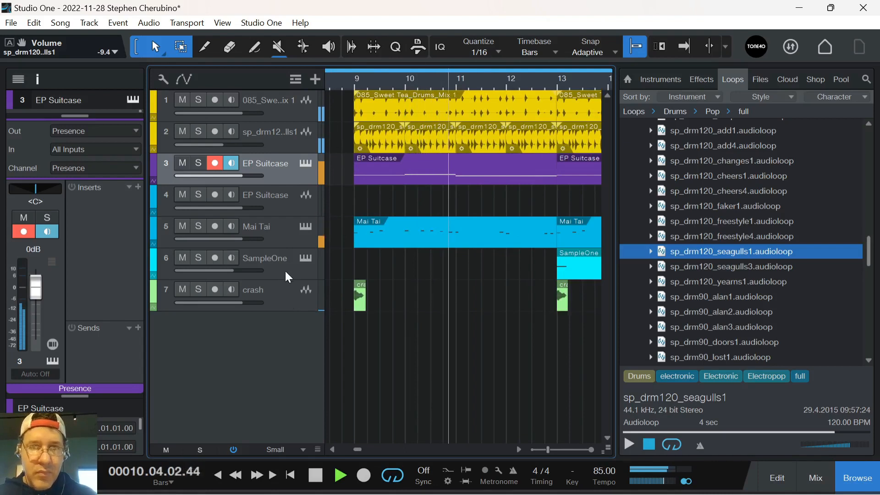
click(288, 144)
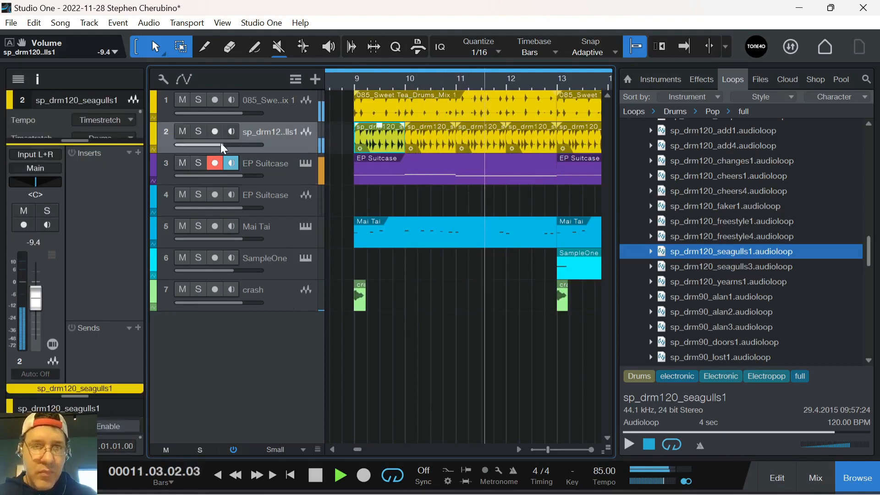
drag(221, 145, 218, 145)
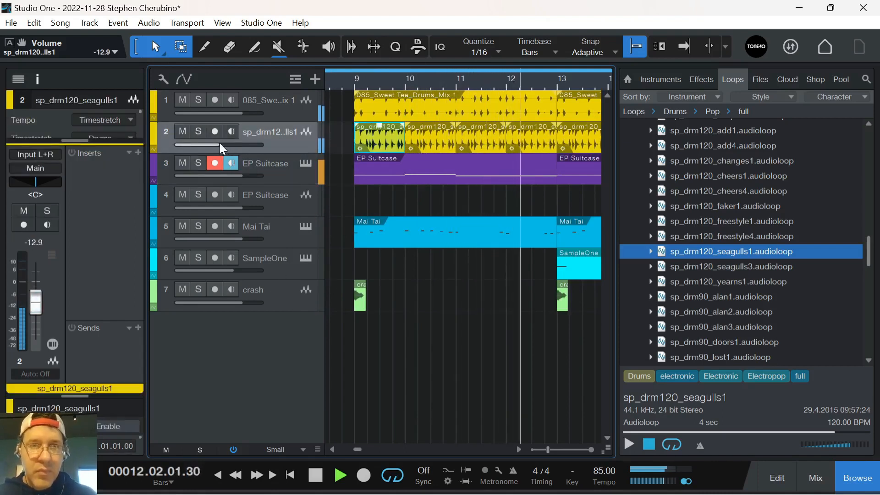
drag(511, 74, 417, 63)
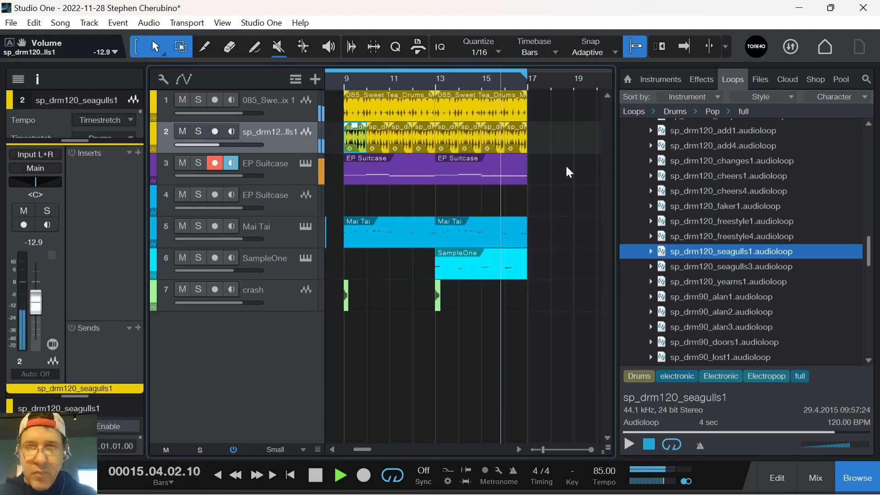
key(f)
key(space)
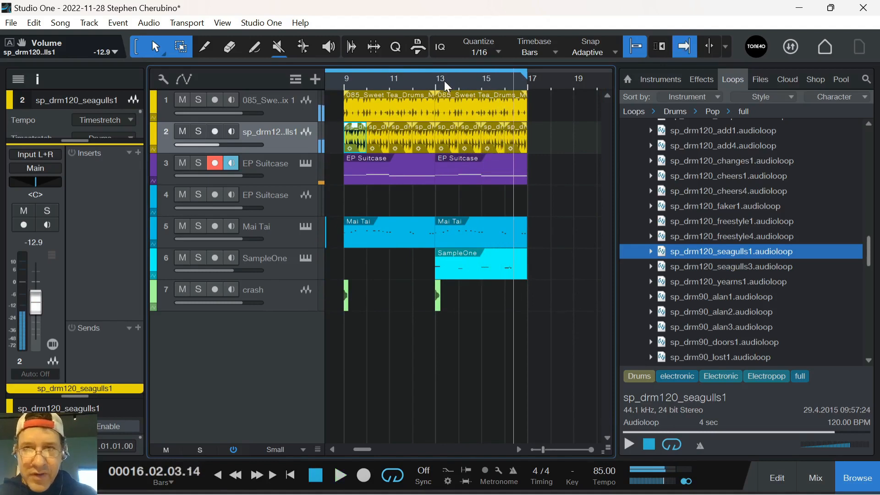
Sort the instrument browser by vendor and open the PreSonus instruments
click(662, 79)
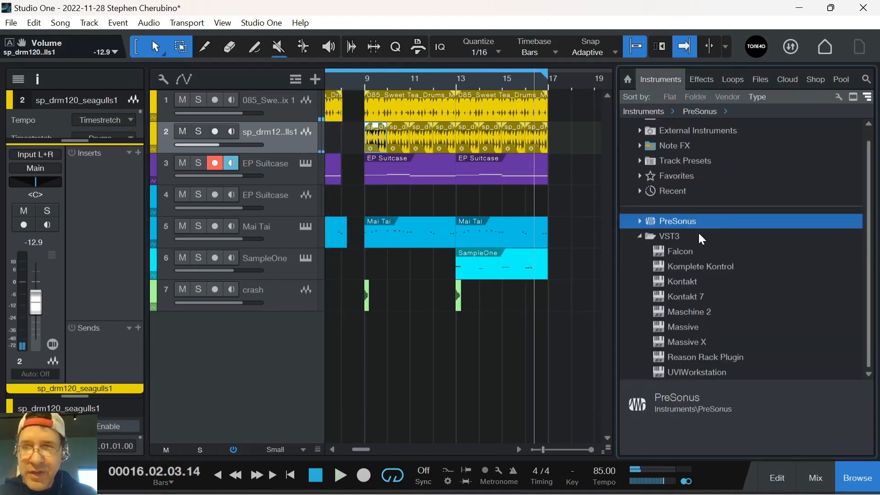
click(640, 237)
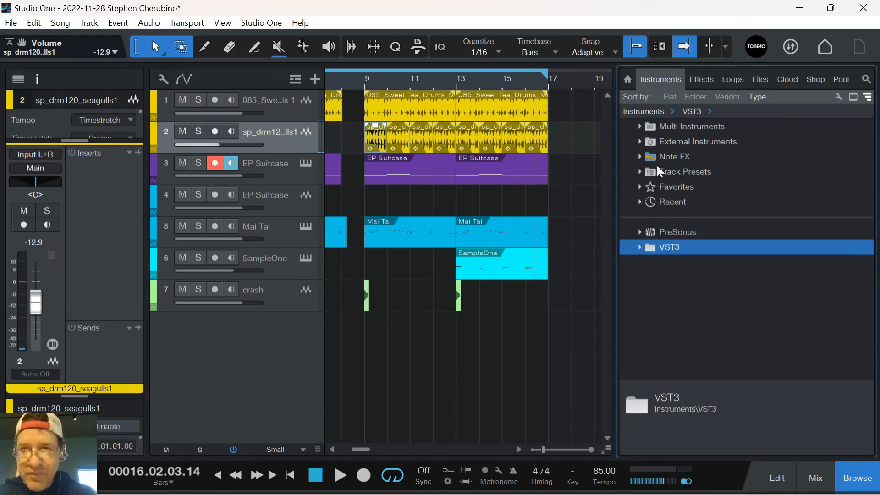
click(704, 78)
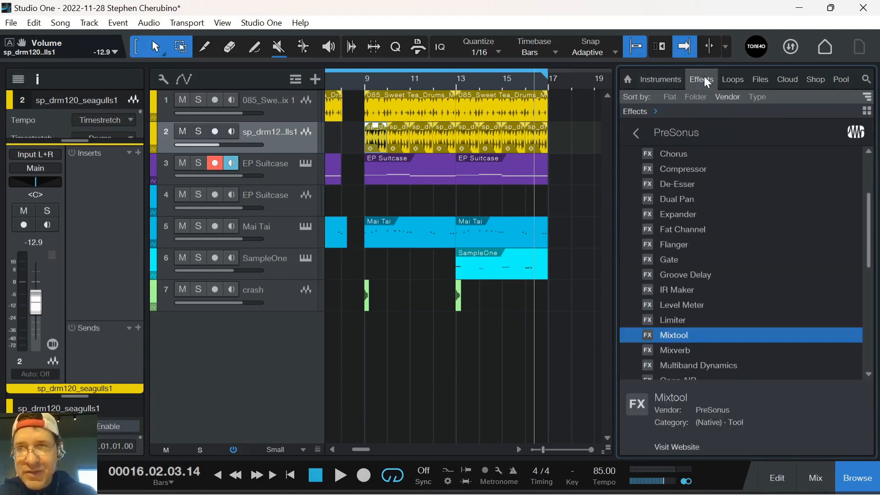
click(660, 78)
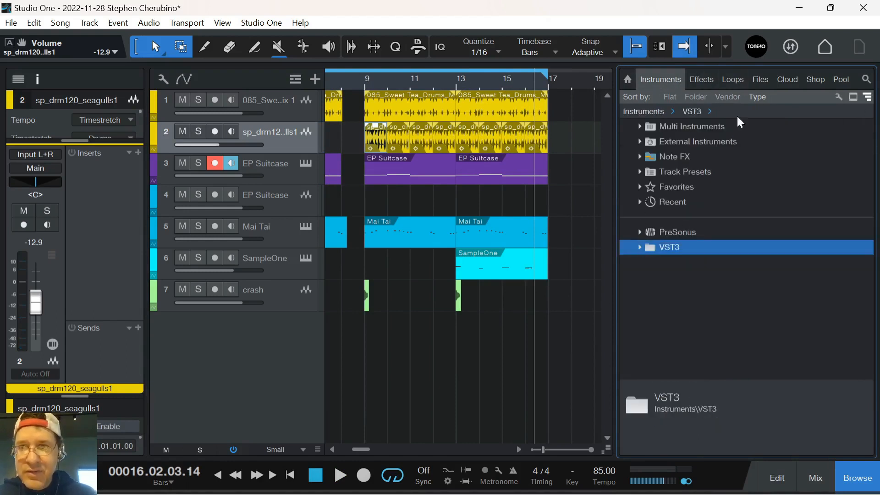
click(728, 97)
double_click(650, 233)
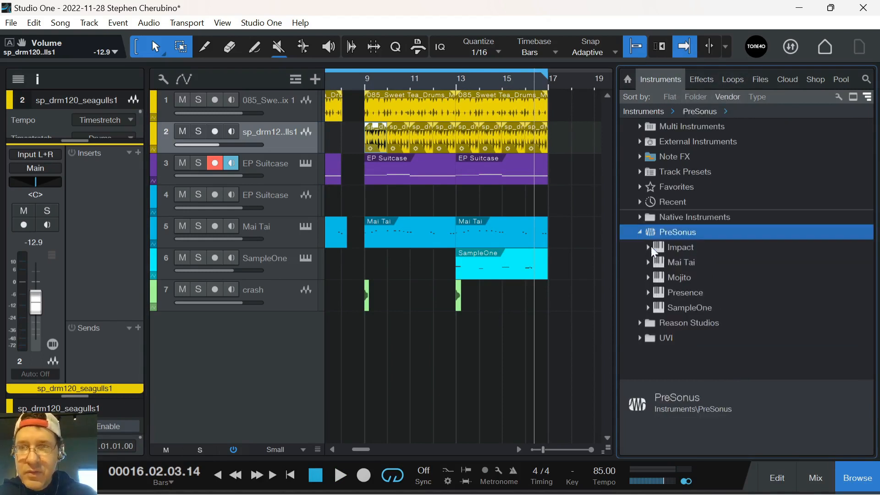
Add Presence's Cello Full strings preset as a new track above the EP Suitcase instrument track, with an empty part ending at bar 17
double_click(654, 294)
scroll(679, 310, down, 6)
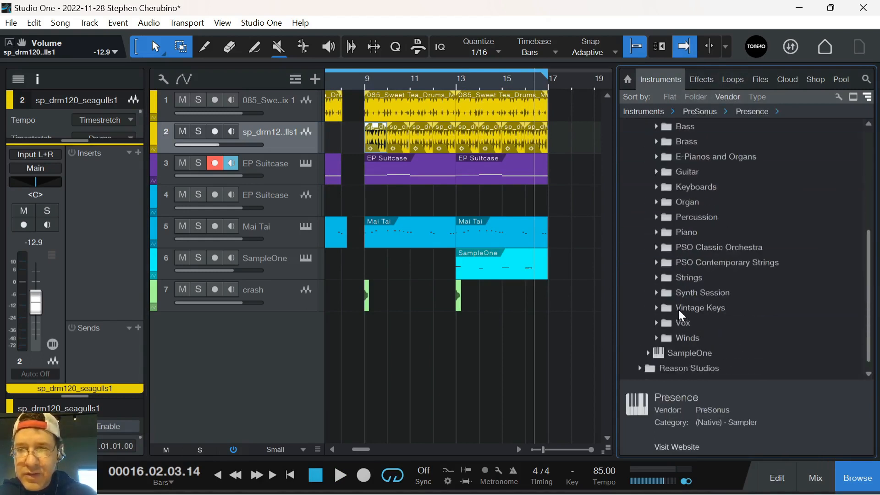
double_click(670, 278)
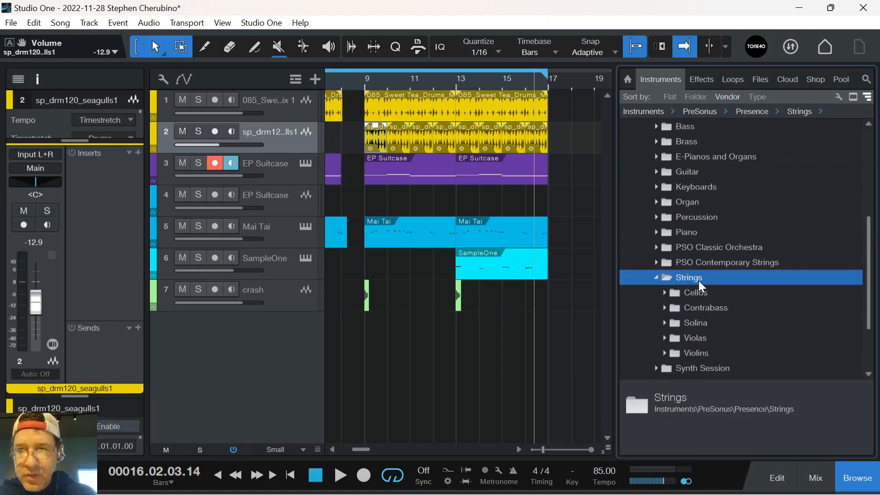
double_click(686, 293)
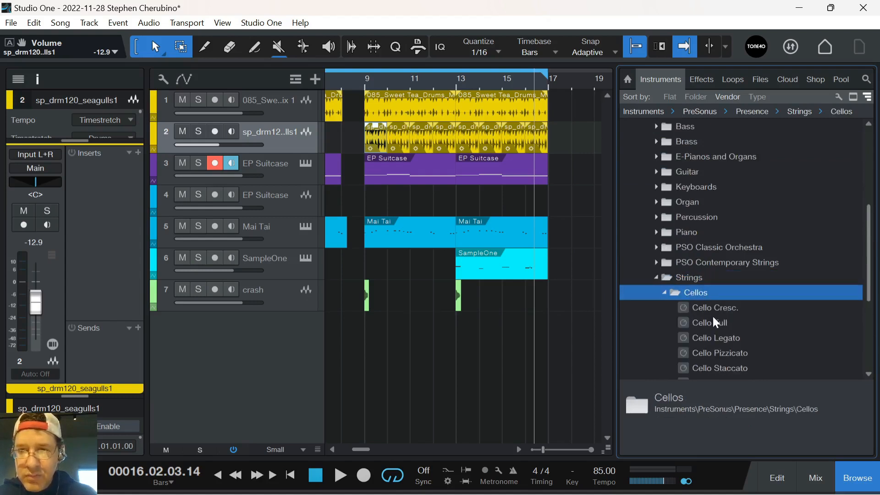
drag(713, 317, 456, 150)
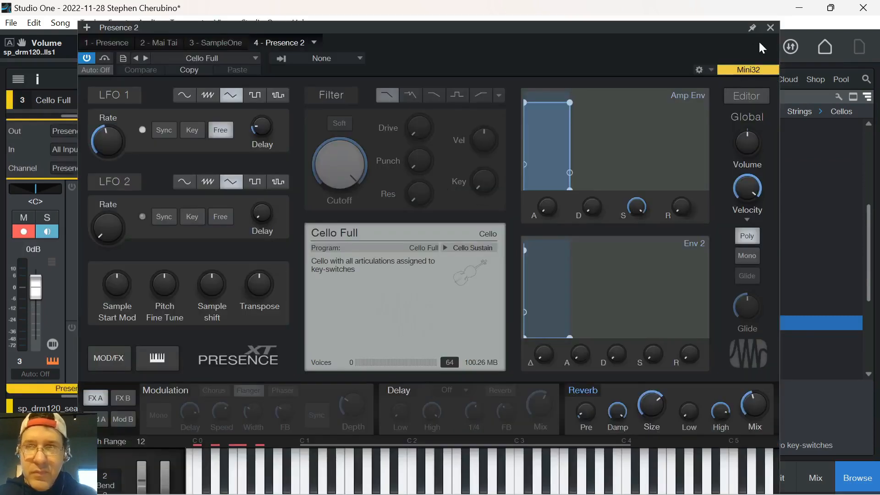
click(770, 28)
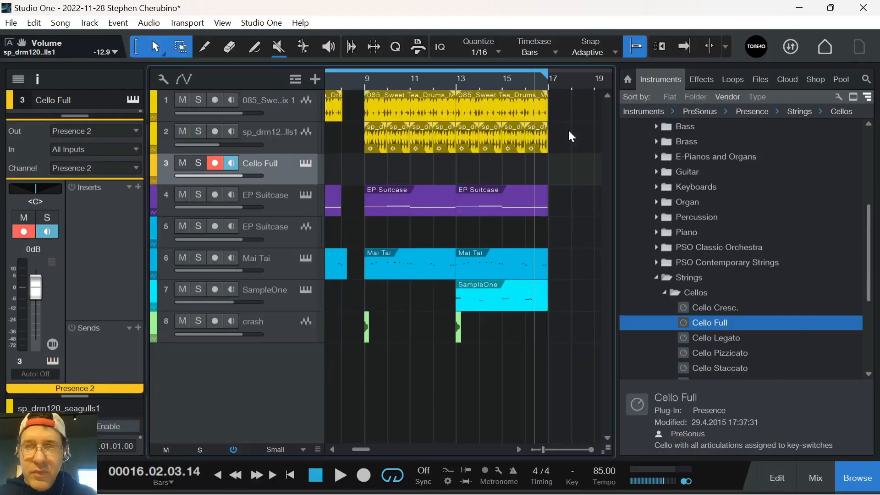
double_click(463, 163)
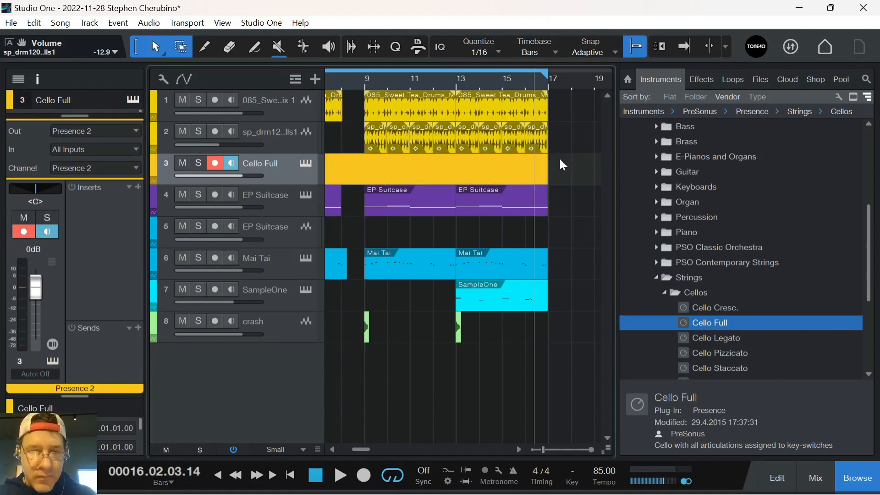
Undo the empty cello part, set the loop range to bars 9 to 17, and create a new Cello Full part across it
key(ctrl+z)
drag(366, 71, 549, 74)
double_click(374, 163)
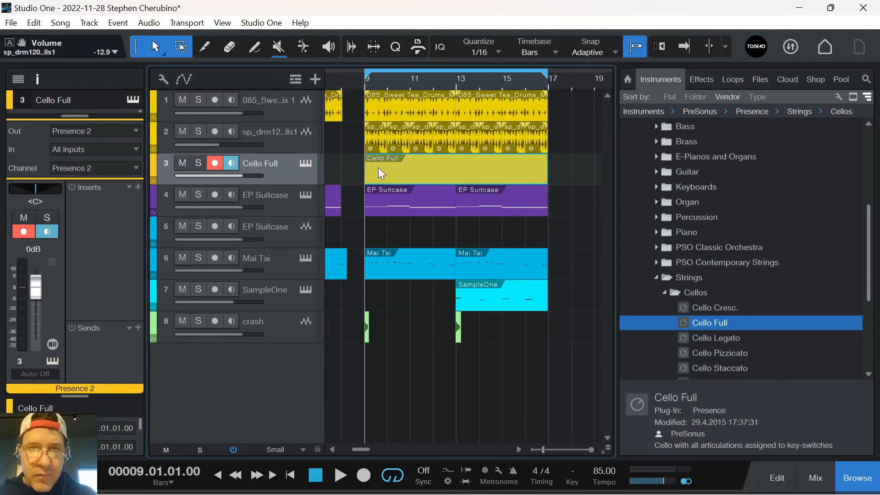
Open the cello part for note editing, draw an F1 note, align its start with bar 9, and audition it
double_click(379, 167)
drag(316, 256, 336, 325)
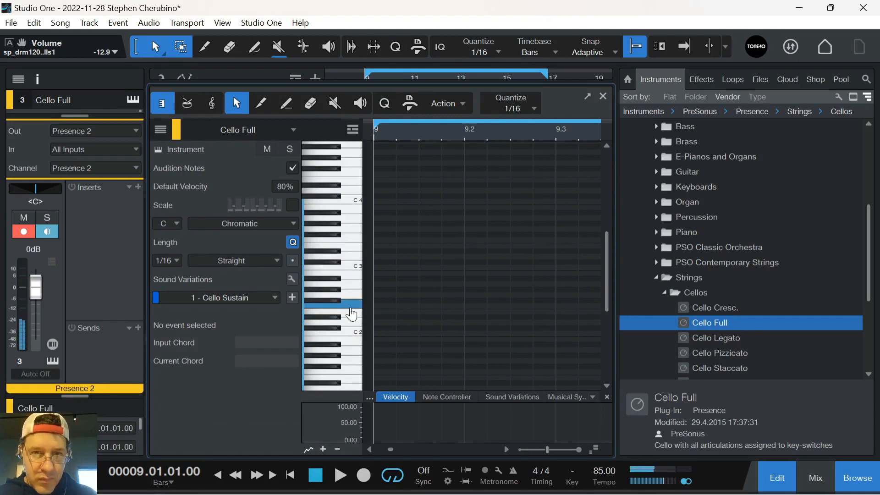
mouse_move(354, 313)
mouse_down()
mouse_move(356, 376)
mouse_move(467, 378)
mouse_up()
key(w)
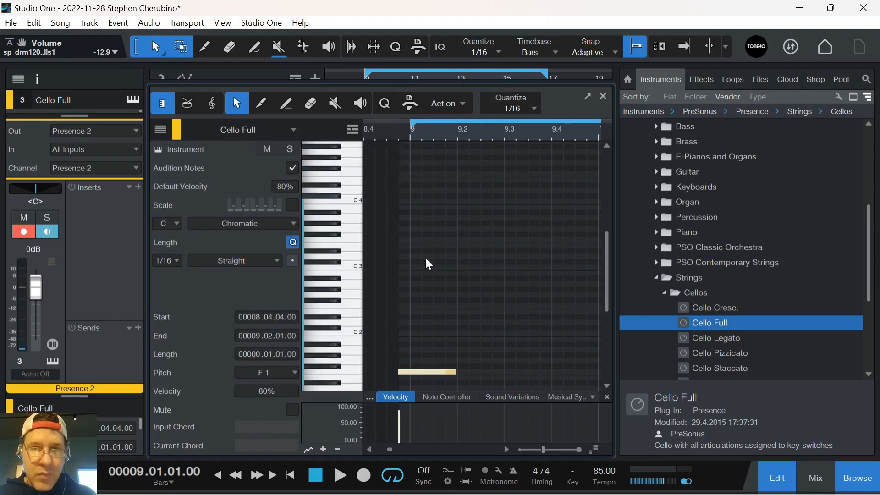
drag(417, 372, 430, 375)
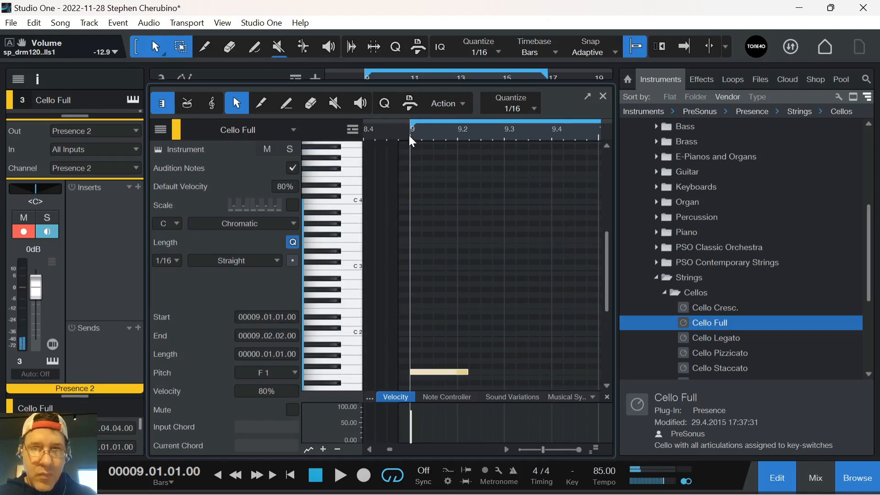
key(space)
key(space)
scroll(472, 344, down, 1)
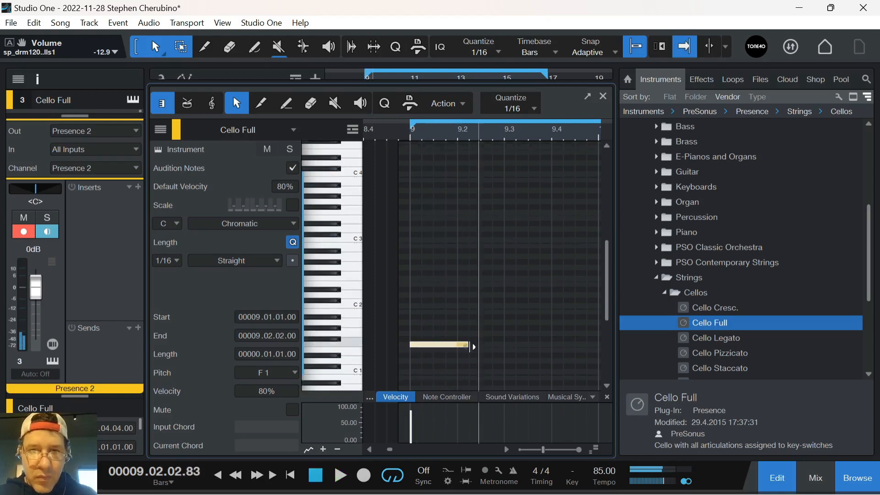
Raise the first cello note to F2 and extend it to the start of bar 10
alt+drag(451, 346, 450, 279)
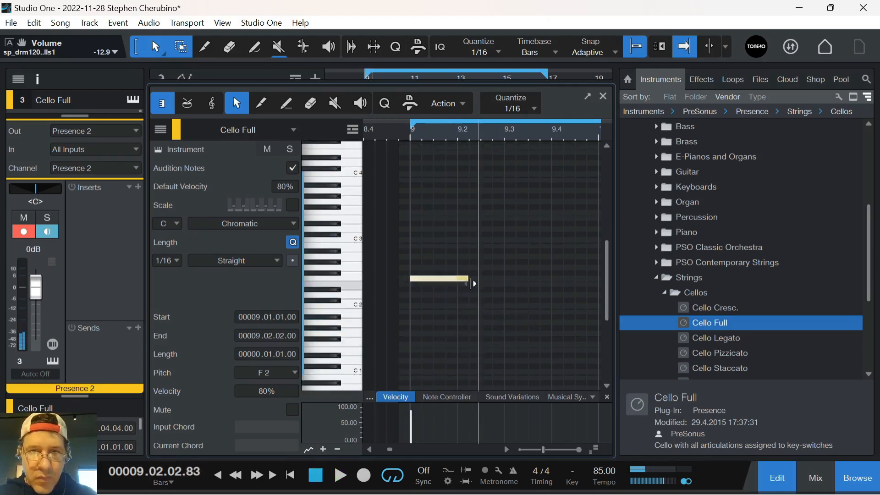
scroll(374, 277, up, 3)
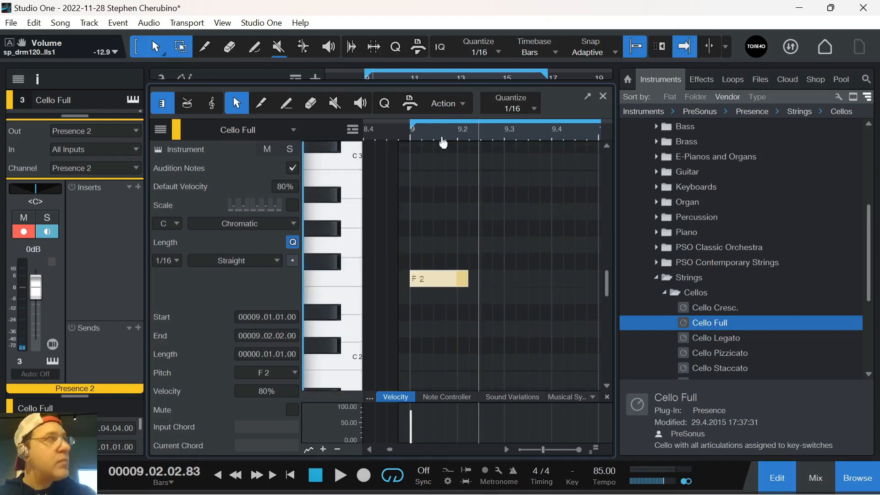
drag(443, 140, 423, 113)
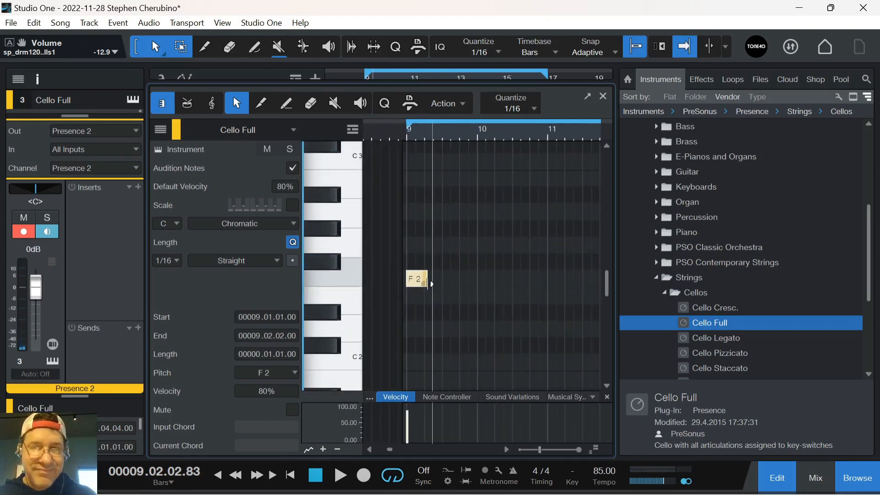
drag(431, 284, 478, 281)
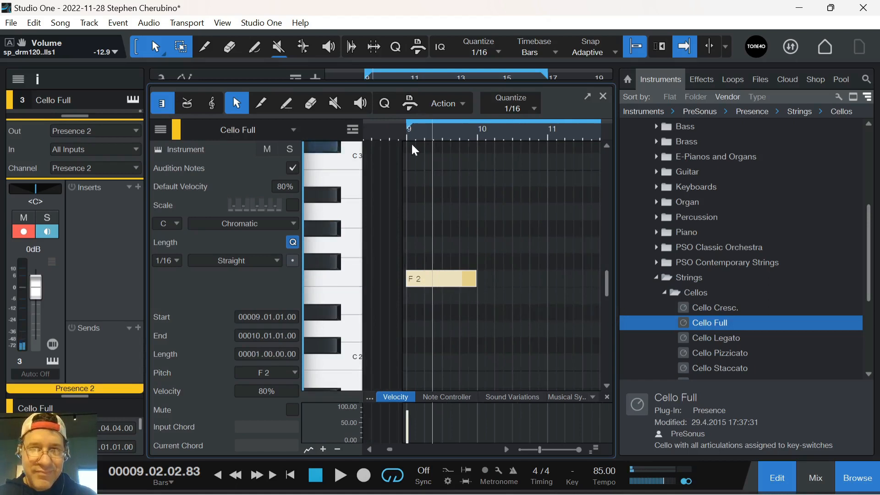
Audition the F2 note and add a G#2 note filling bar 10
key(space)
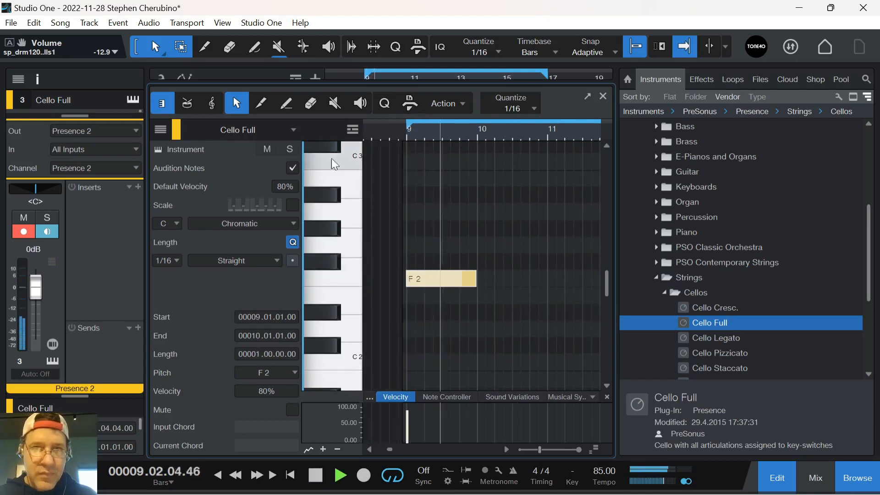
click(343, 217)
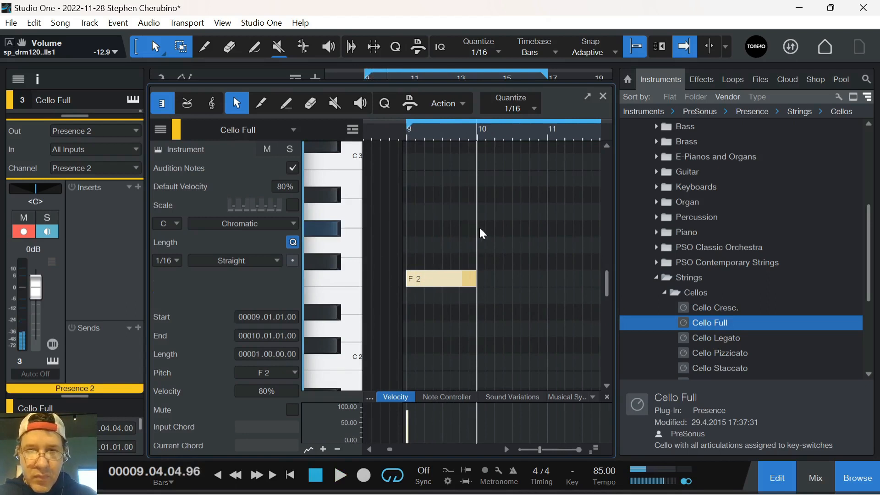
mouse_move(481, 229)
mouse_down()
mouse_move(543, 228)
mouse_move(485, 233)
mouse_up()
ctrl+scroll(494, 221, up, 3)
drag(494, 137, 457, 121)
drag(505, 231, 510, 232)
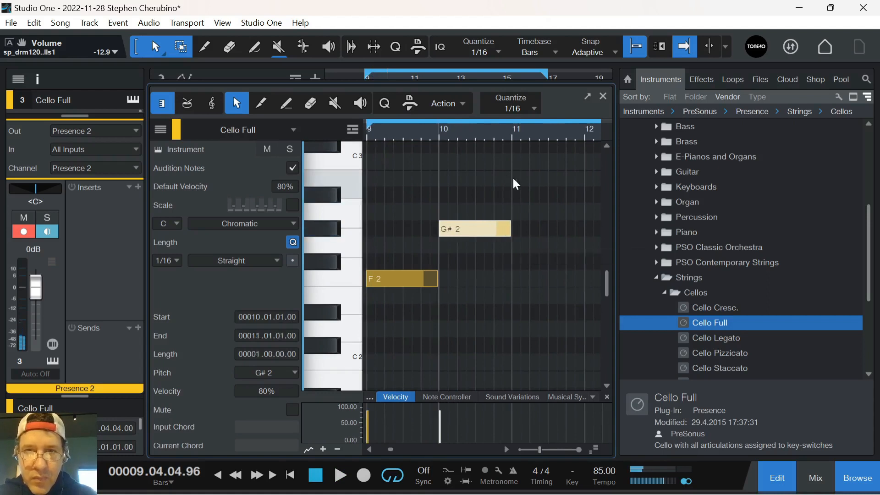
Add a D#3 note filling bar 11 of the cello part
click(518, 158)
scroll(330, 165, up, 2)
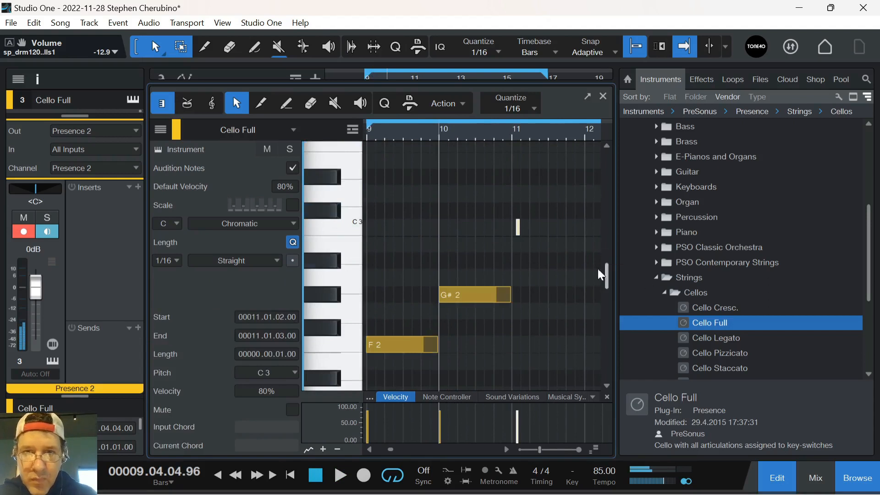
drag(519, 229, 586, 179)
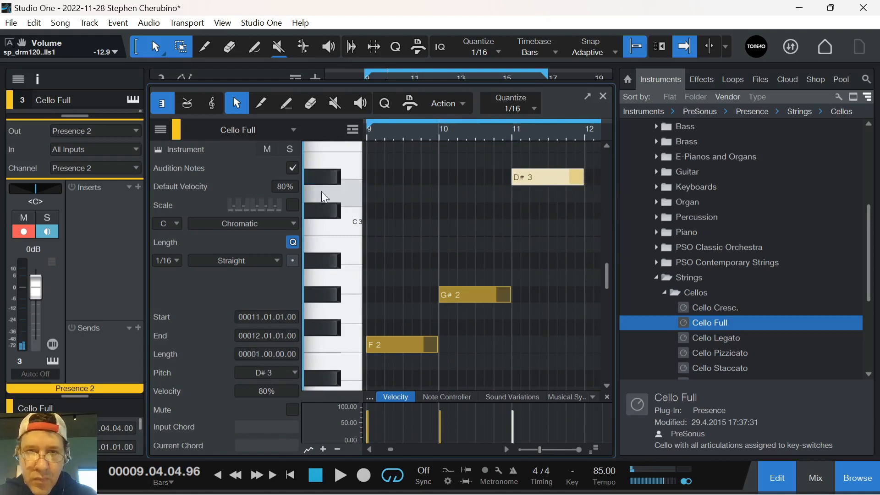
Audition lower harmony pitches on the keyboard and add an A#2 note beneath the D#3 note in bar 11
click(333, 252)
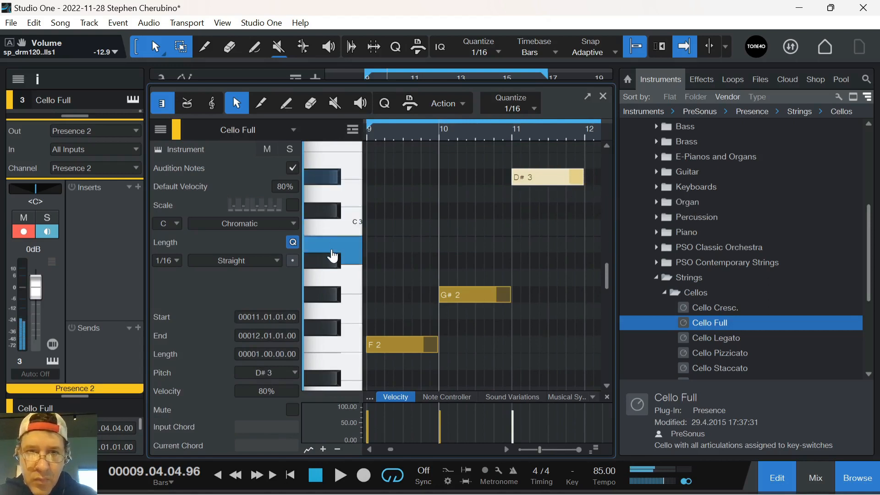
click(326, 264)
click(328, 279)
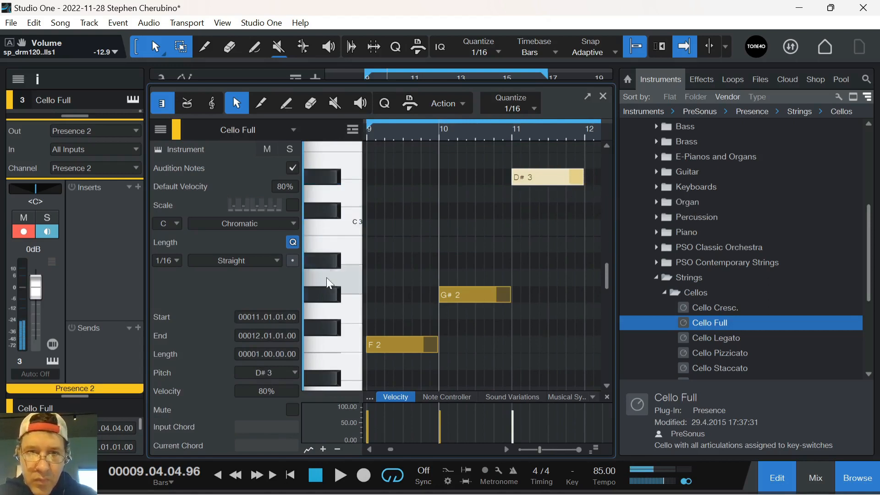
click(333, 330)
click(329, 309)
click(331, 312)
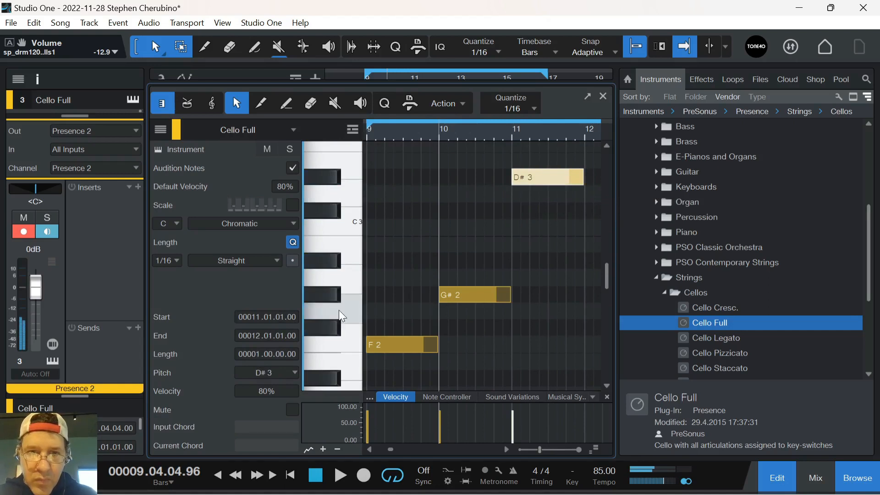
click(328, 263)
click(520, 263)
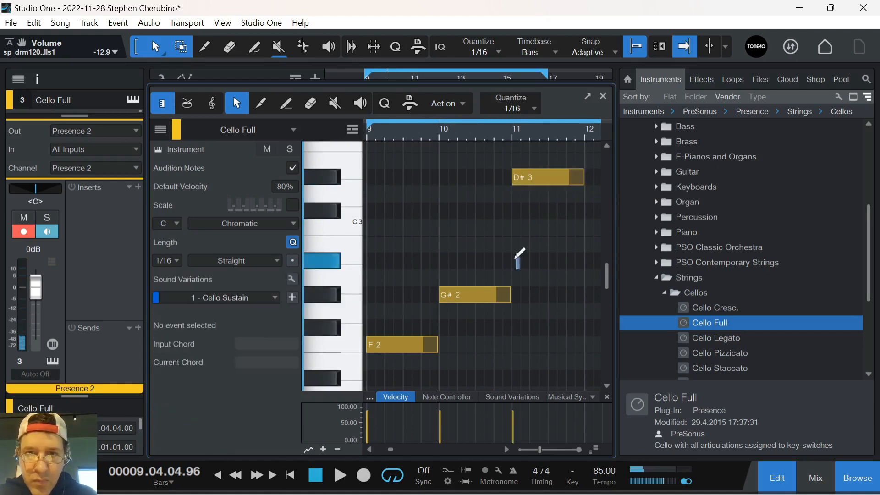
drag(522, 262, 581, 263)
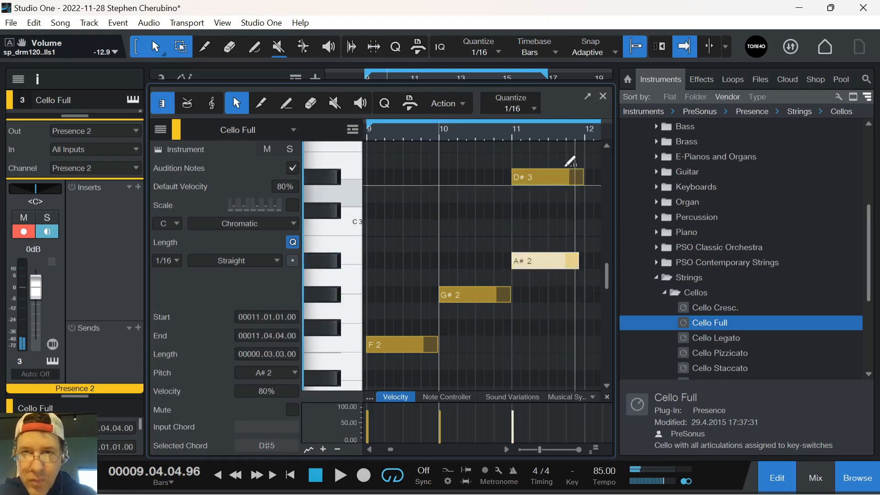
scroll(550, 156, right, 3)
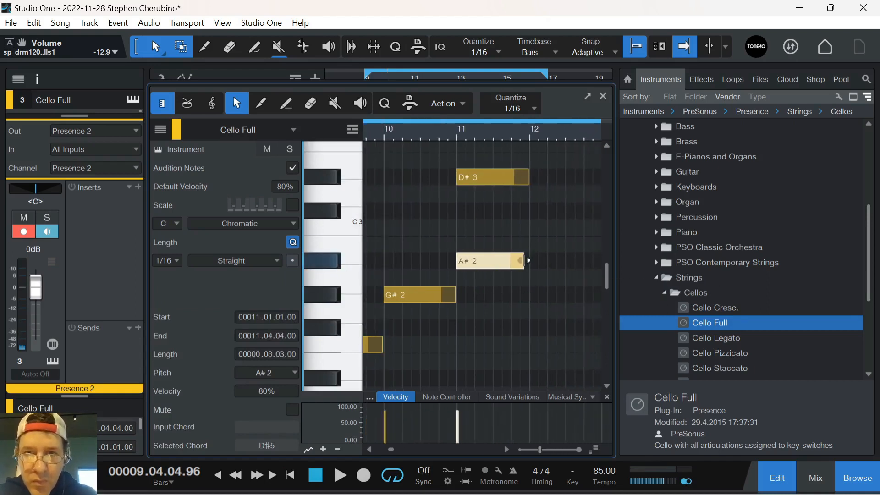
Duplicate both bar 11 notes into bar 12 and lower the copies to C#3 and G#2
drag(555, 301, 464, 173)
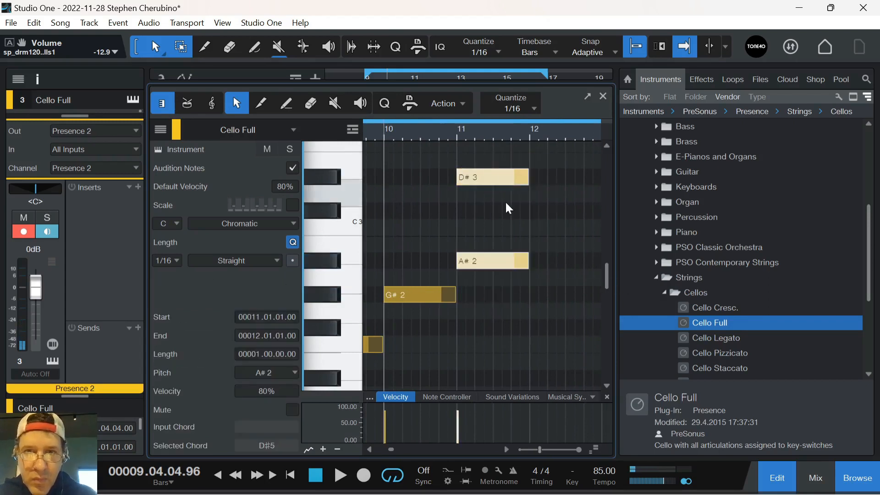
key(d)
alt+click(555, 266)
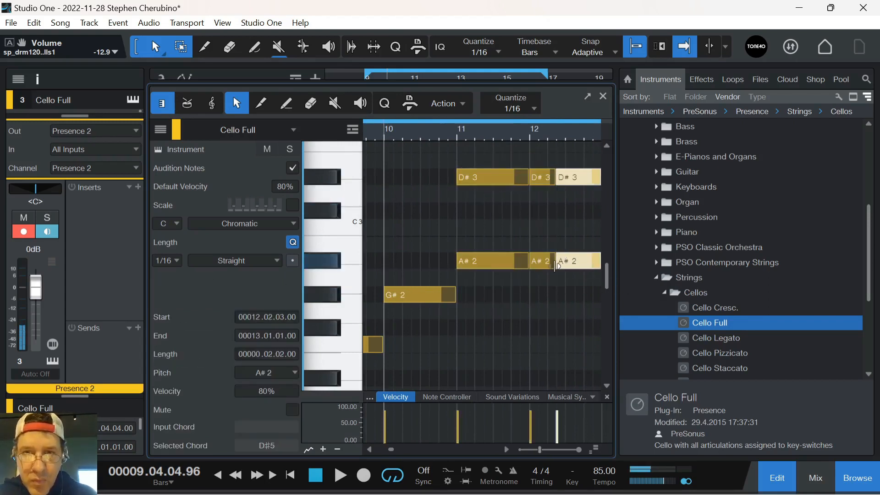
key(ctrl+z)
drag(565, 265, 558, 298)
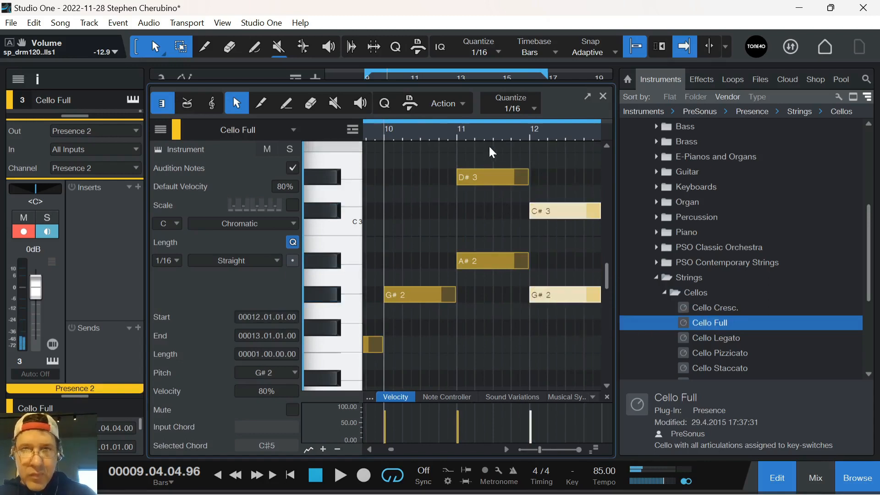
Play the cello line from bar 9, close the note editor, and raise the Cello Full track's volume to +5.1 dB
drag(488, 133, 520, 117)
key(space)
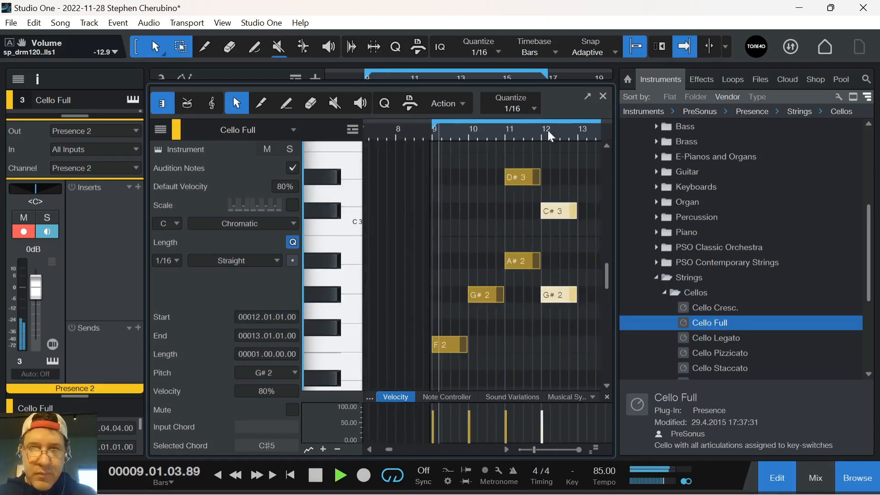
click(603, 97)
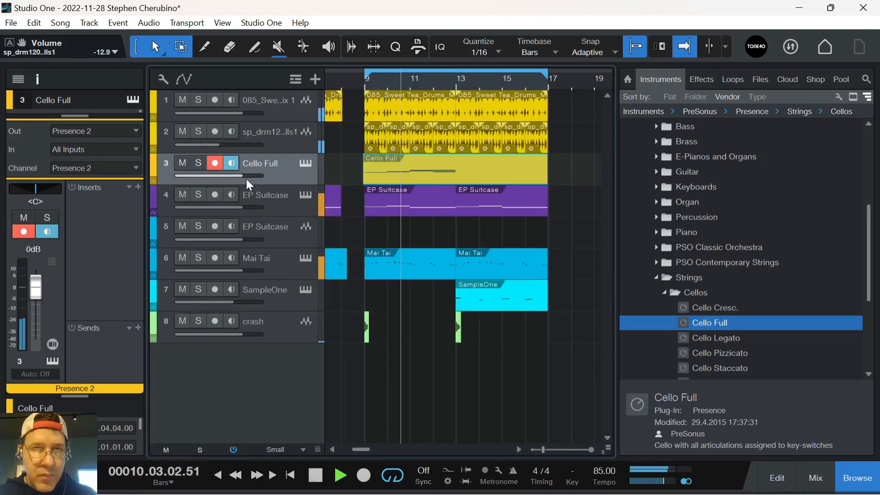
drag(246, 177, 257, 176)
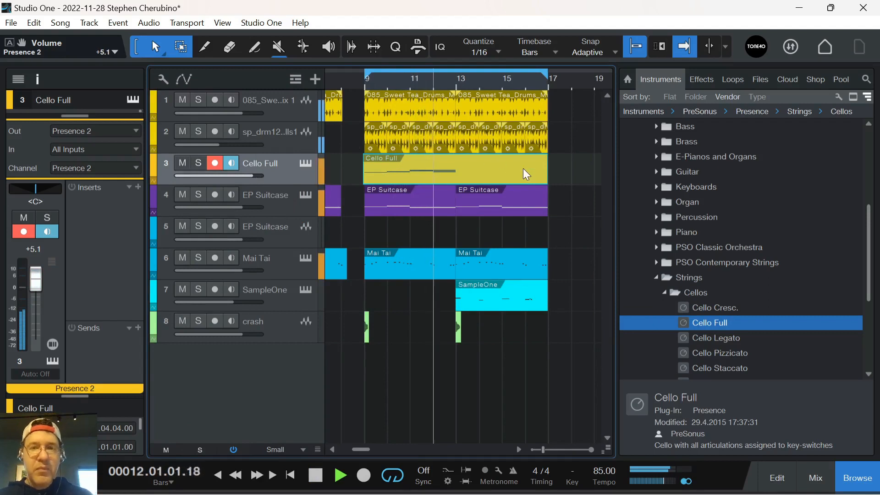
Trim the Cello Full event to bars 9 to 13, stop playback, and duplicate the event to fill bars 13 to 17
drag(547, 169, 456, 173)
key(space)
key(f)
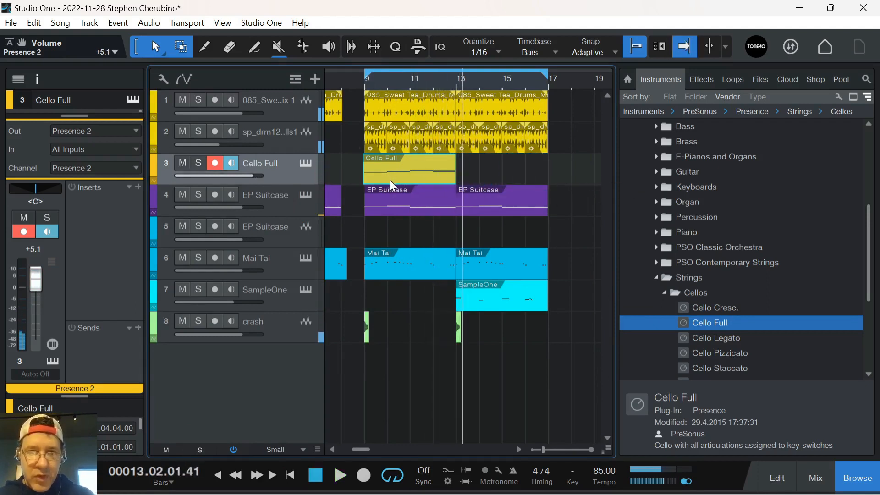
key(d)
key(ctrl+z)
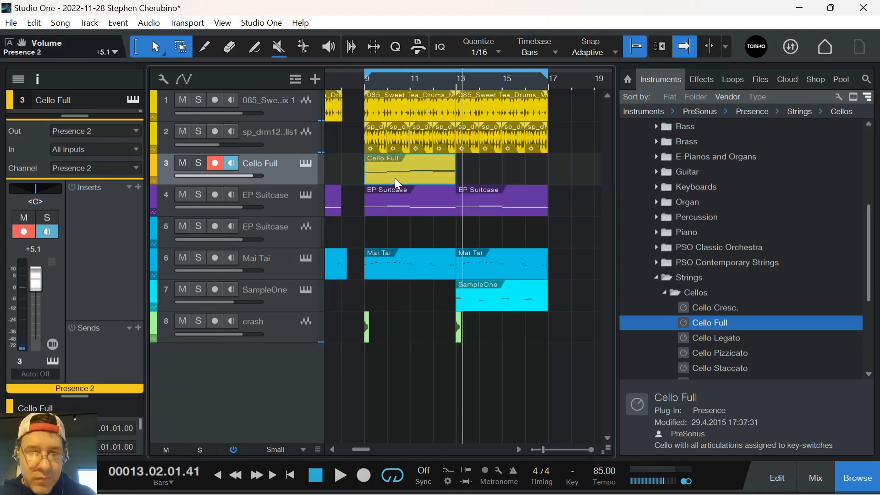
key(d)
While playing from bar 9, add an FX 1 send at -9.1 dB to the Cello Full channel, and stop playback
click(367, 82)
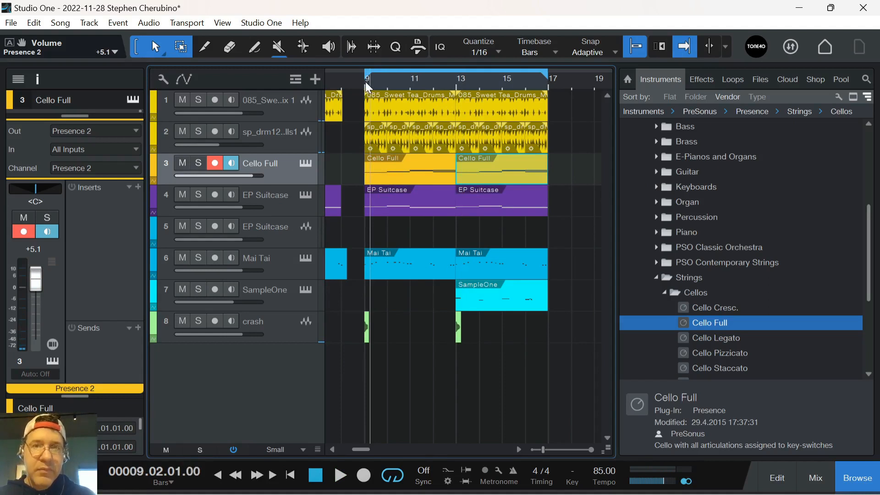
key(space)
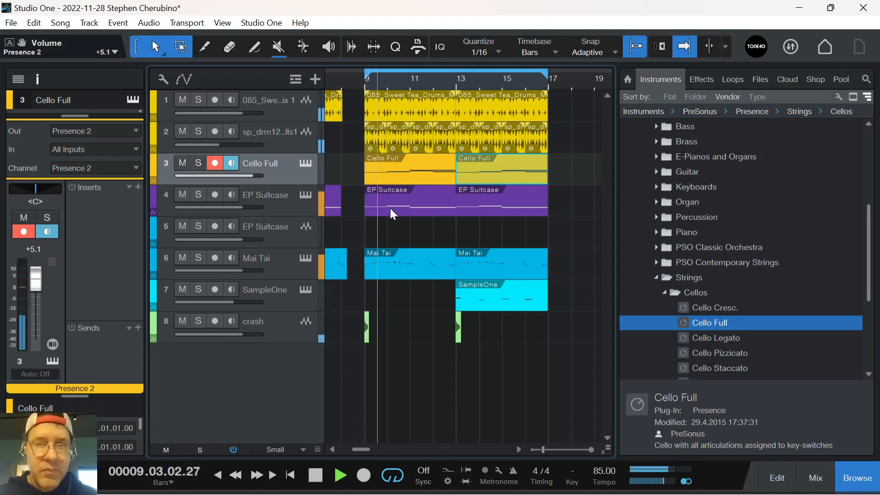
click(138, 328)
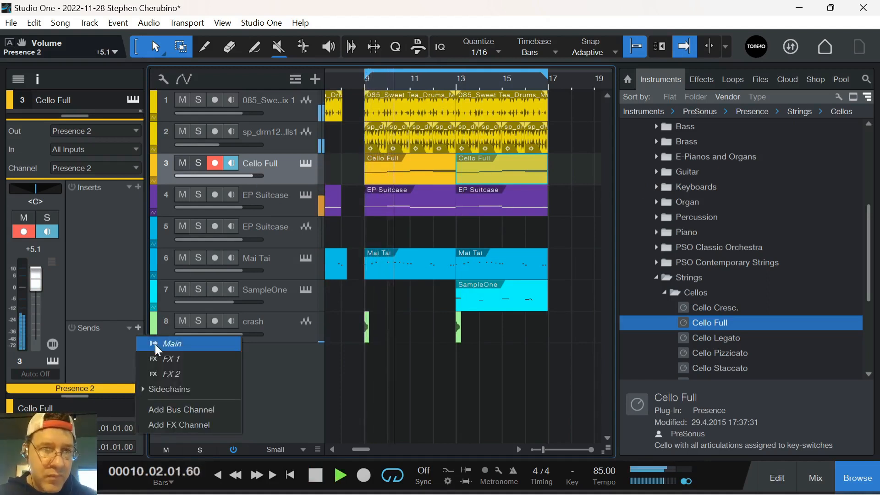
click(161, 355)
drag(106, 351, 98, 350)
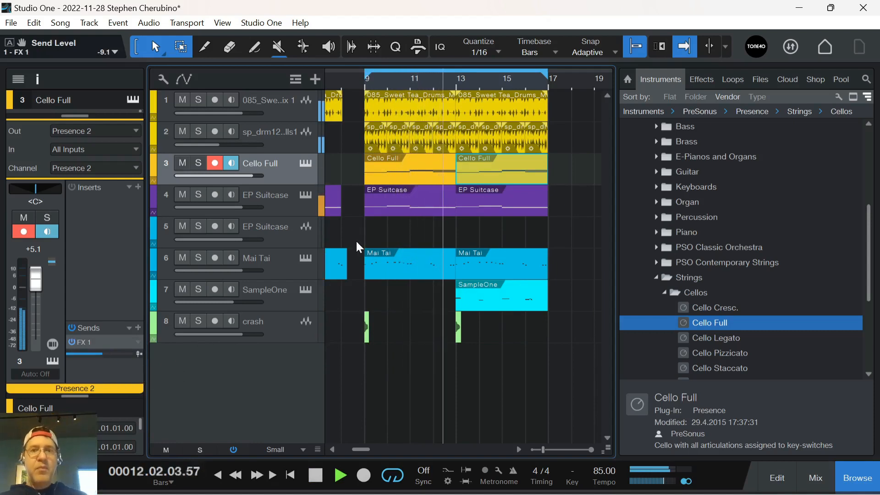
key(space)
Open the second Cello Full event, add an F3 note in bar 13 and a D#3 note in bar 14, and audition them
double_click(487, 177)
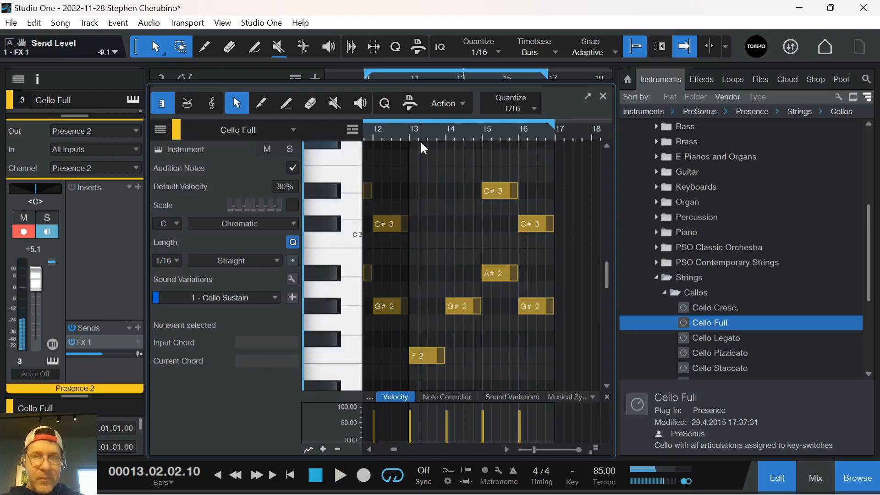
scroll(420, 141, up, 2)
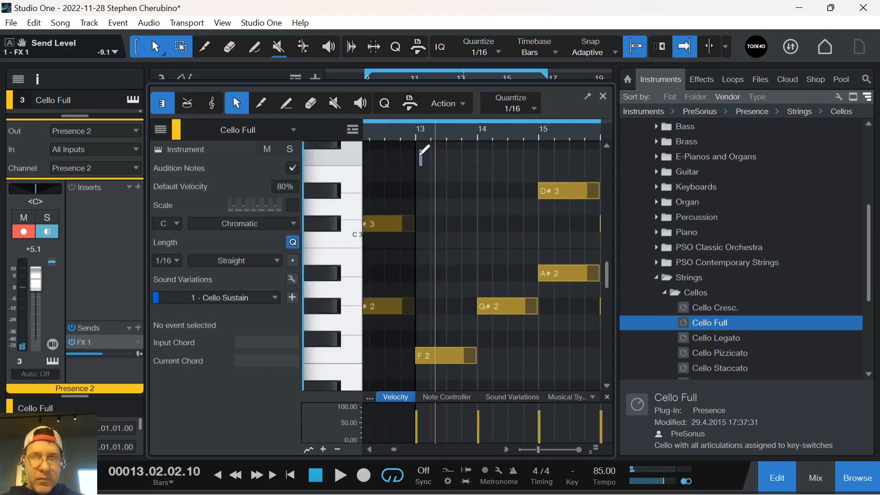
drag(419, 157, 538, 192)
click(481, 191)
click(411, 129)
key(space)
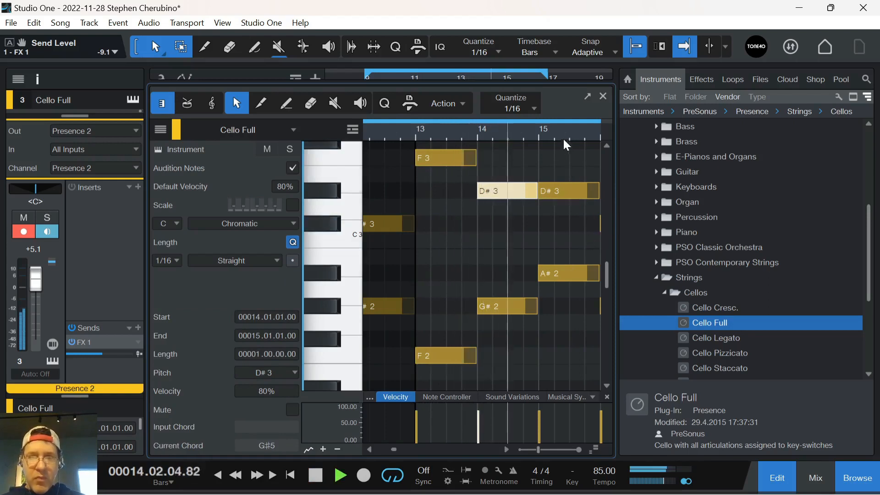
Finish auditioning the second Cello Full event, close the note editor, and stop playback
drag(560, 135, 496, 120)
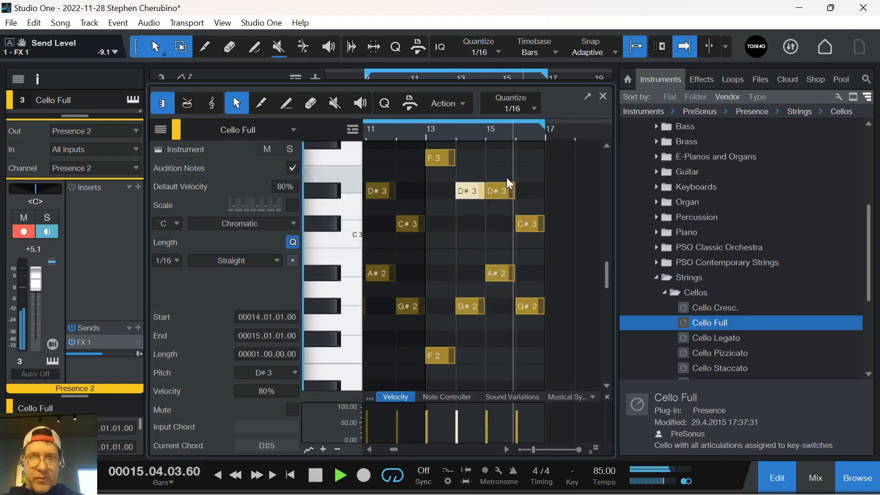
click(603, 96)
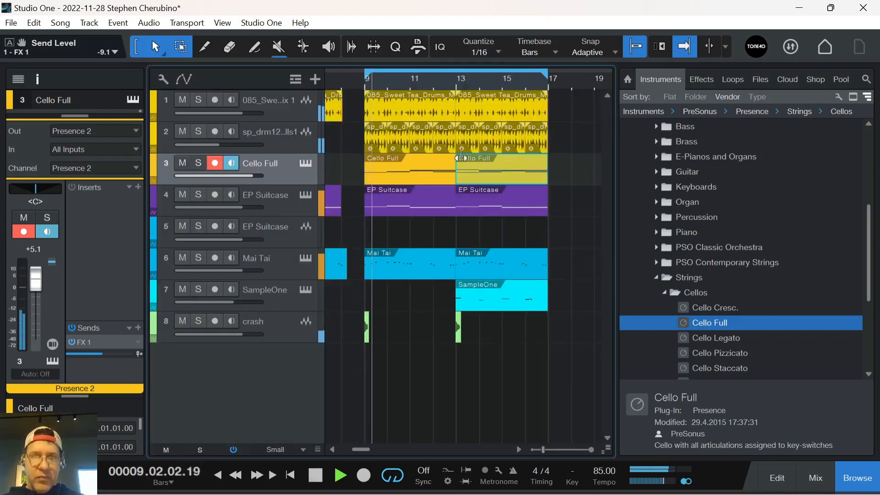
key(space)
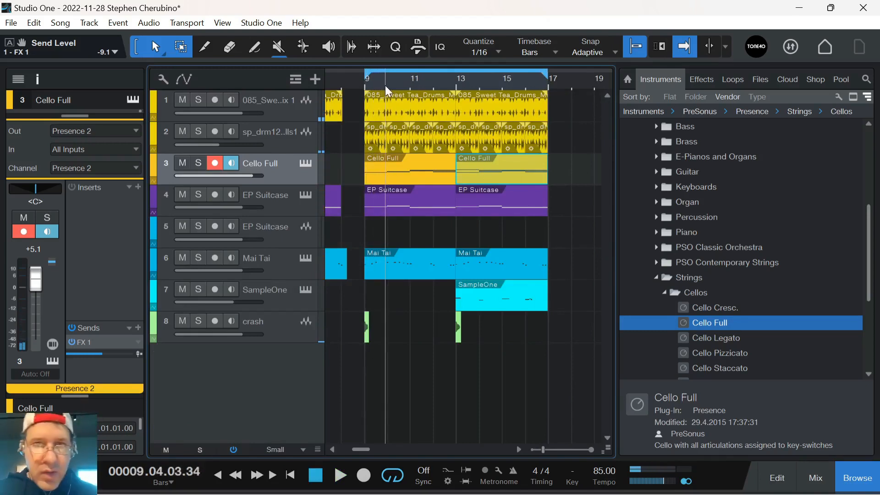
Copy the chopped drum fill from bar 4 of the Sweet Tea drums track and paste it at bar 8
drag(385, 86, 360, 103)
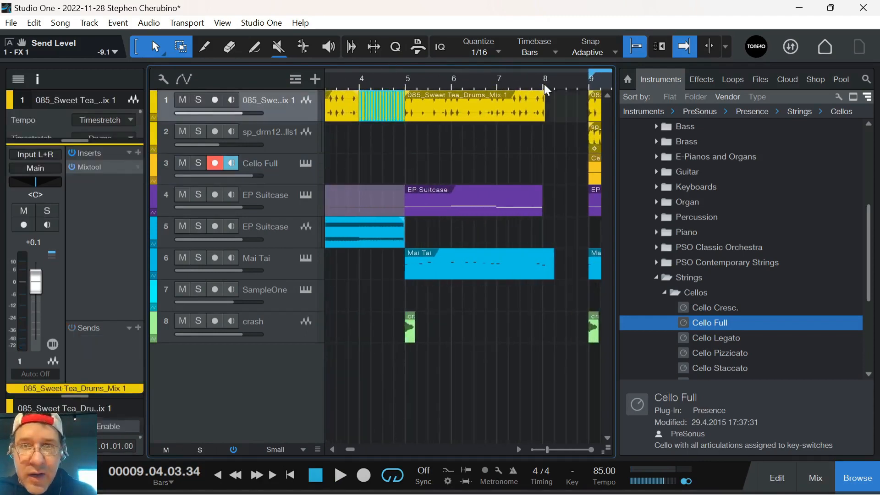
drag(540, 85, 446, 74)
key(ctrl+z)
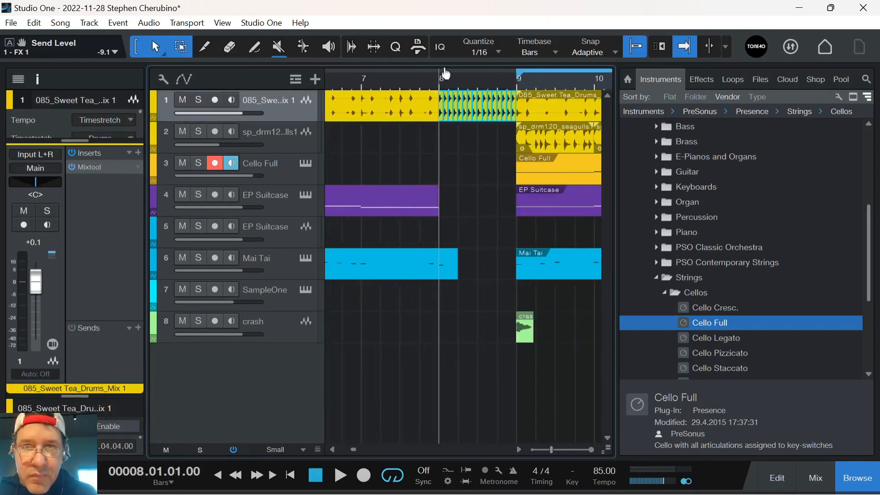
Delete roughly the first half of the drum fill slices in bar 8, and show the track automation
drag(482, 154, 440, 102)
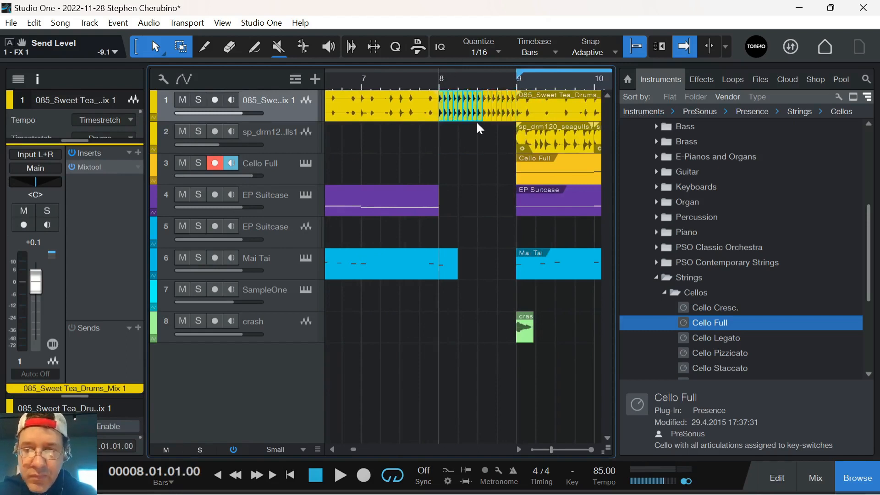
key(Delete)
click(184, 78)
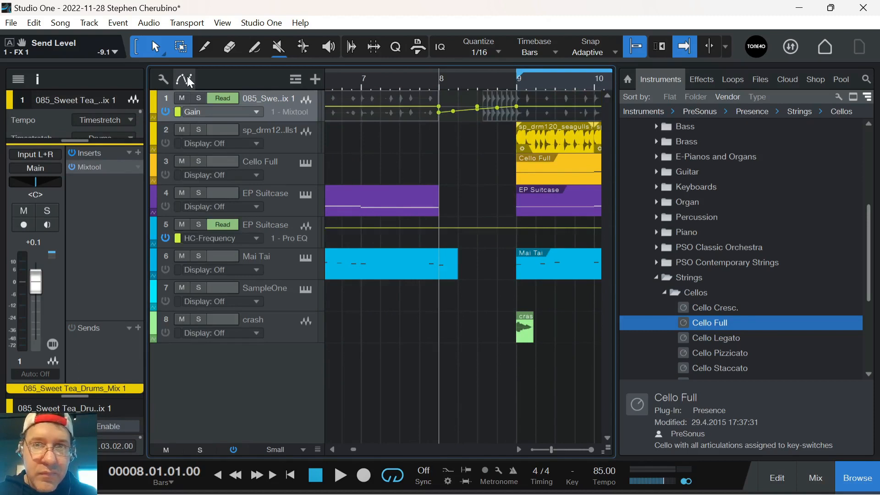
Play the whole arrangement from bar 1, shorten the loop range to bars 13 to 17 during playback, and stop
key(comma)
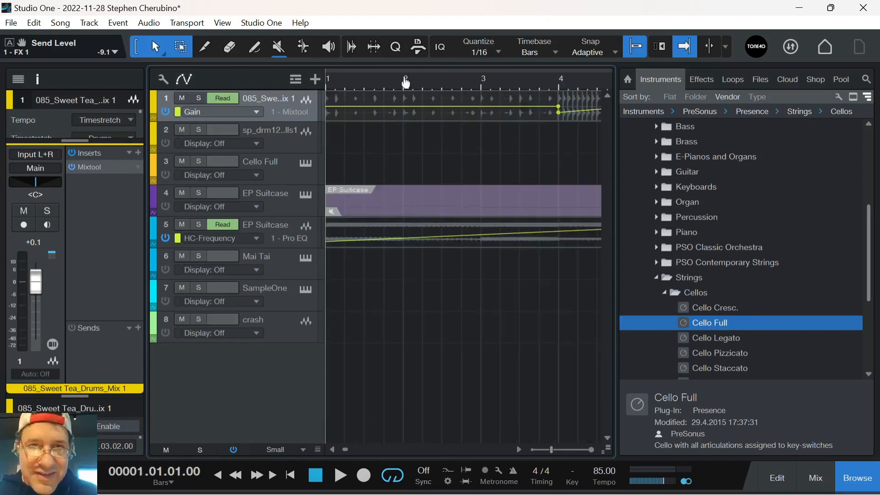
key(z)
key(space)
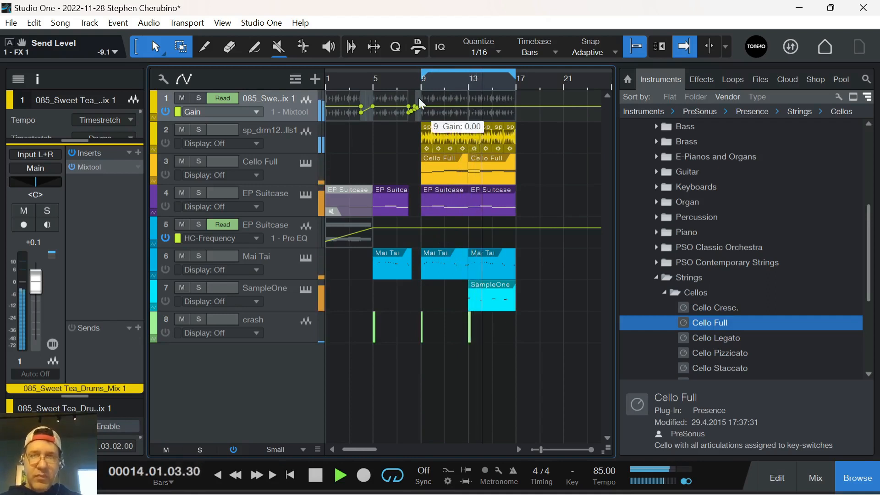
drag(422, 82, 467, 83)
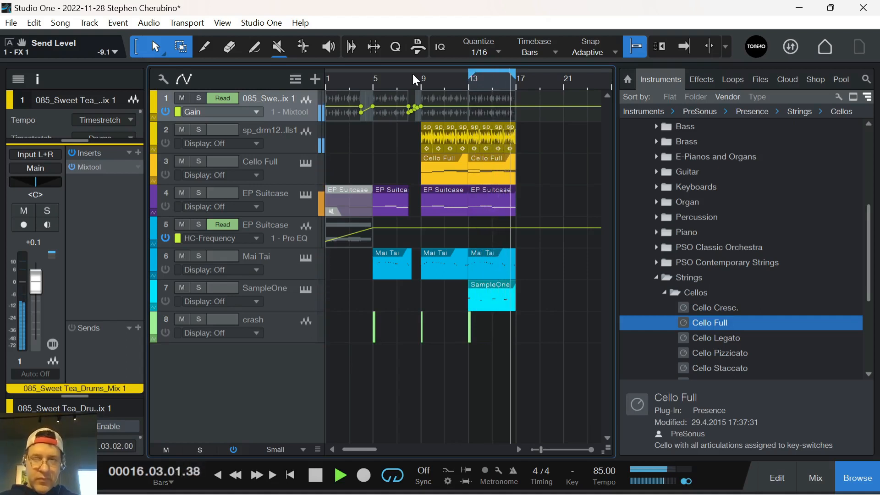
key(space)
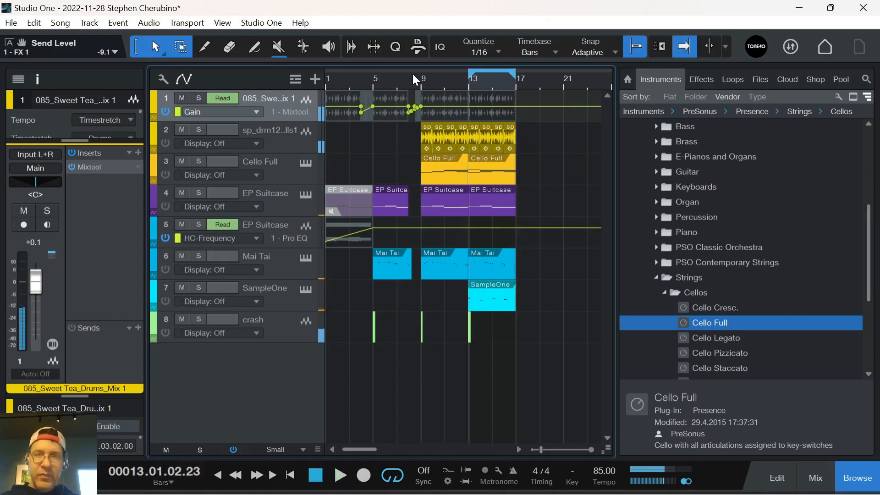
mouse_move(530, 494)
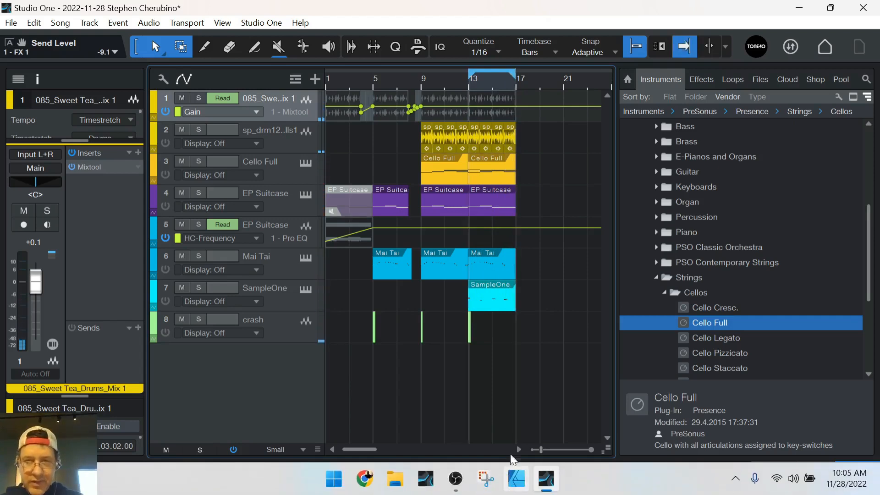